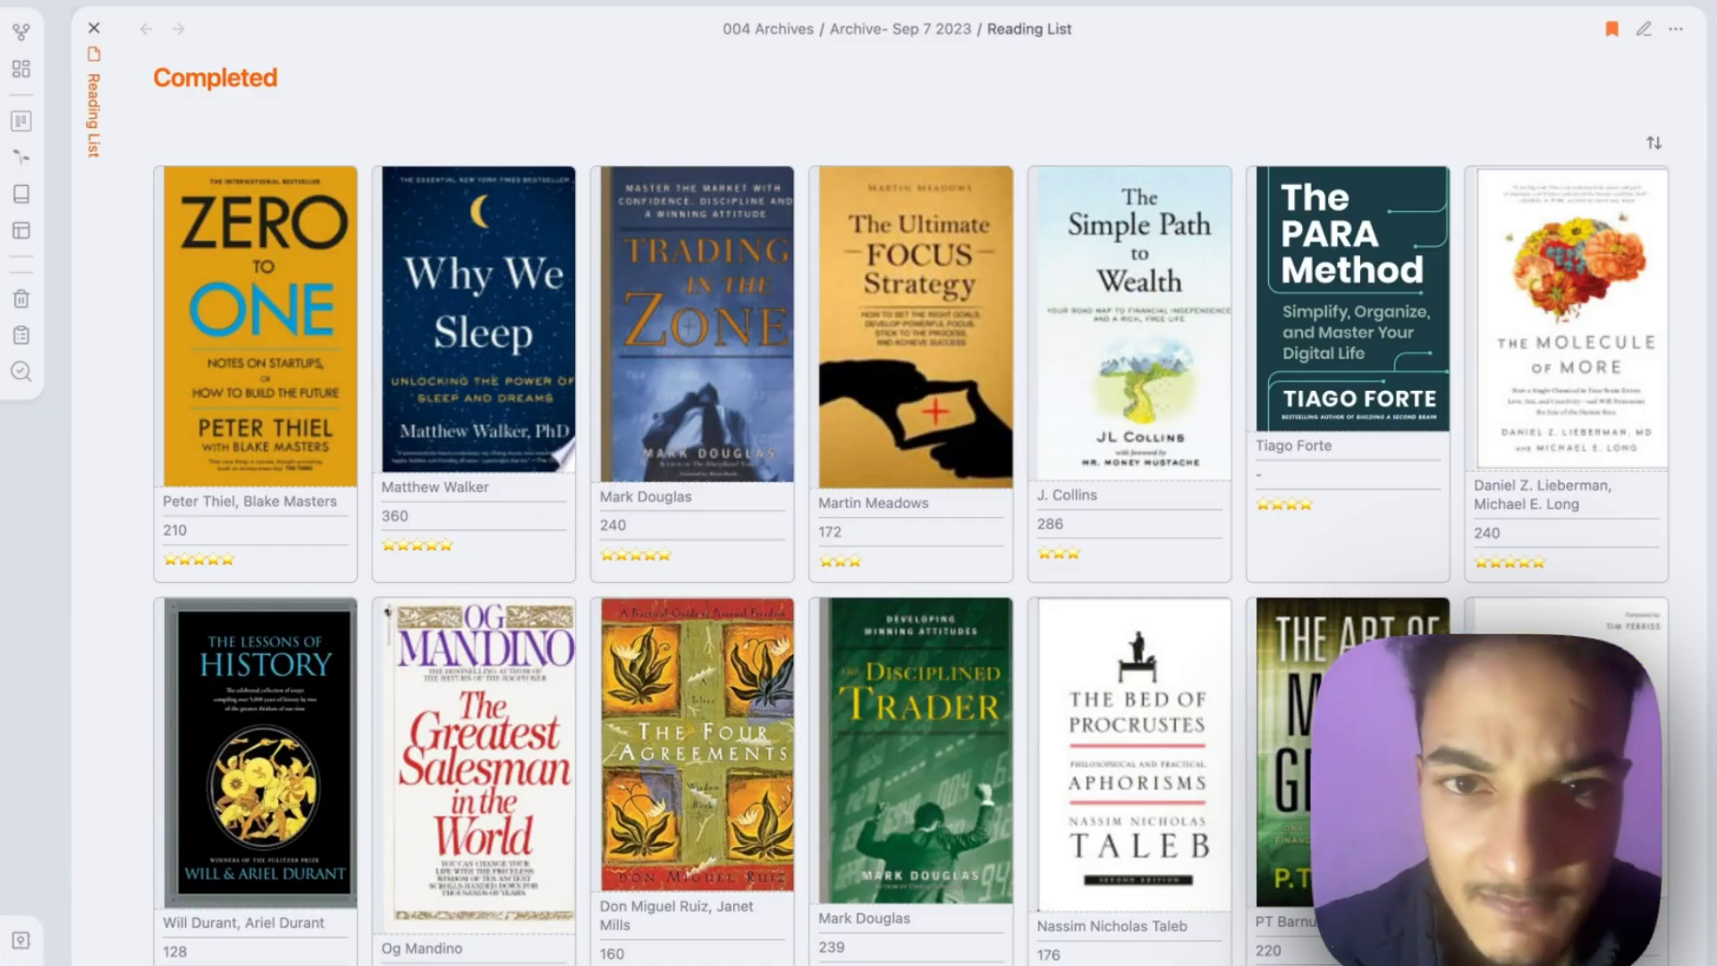
# Step: Glance at Obsidian settings from the Reading List note and return to the note
pyautogui.click(647, 249)
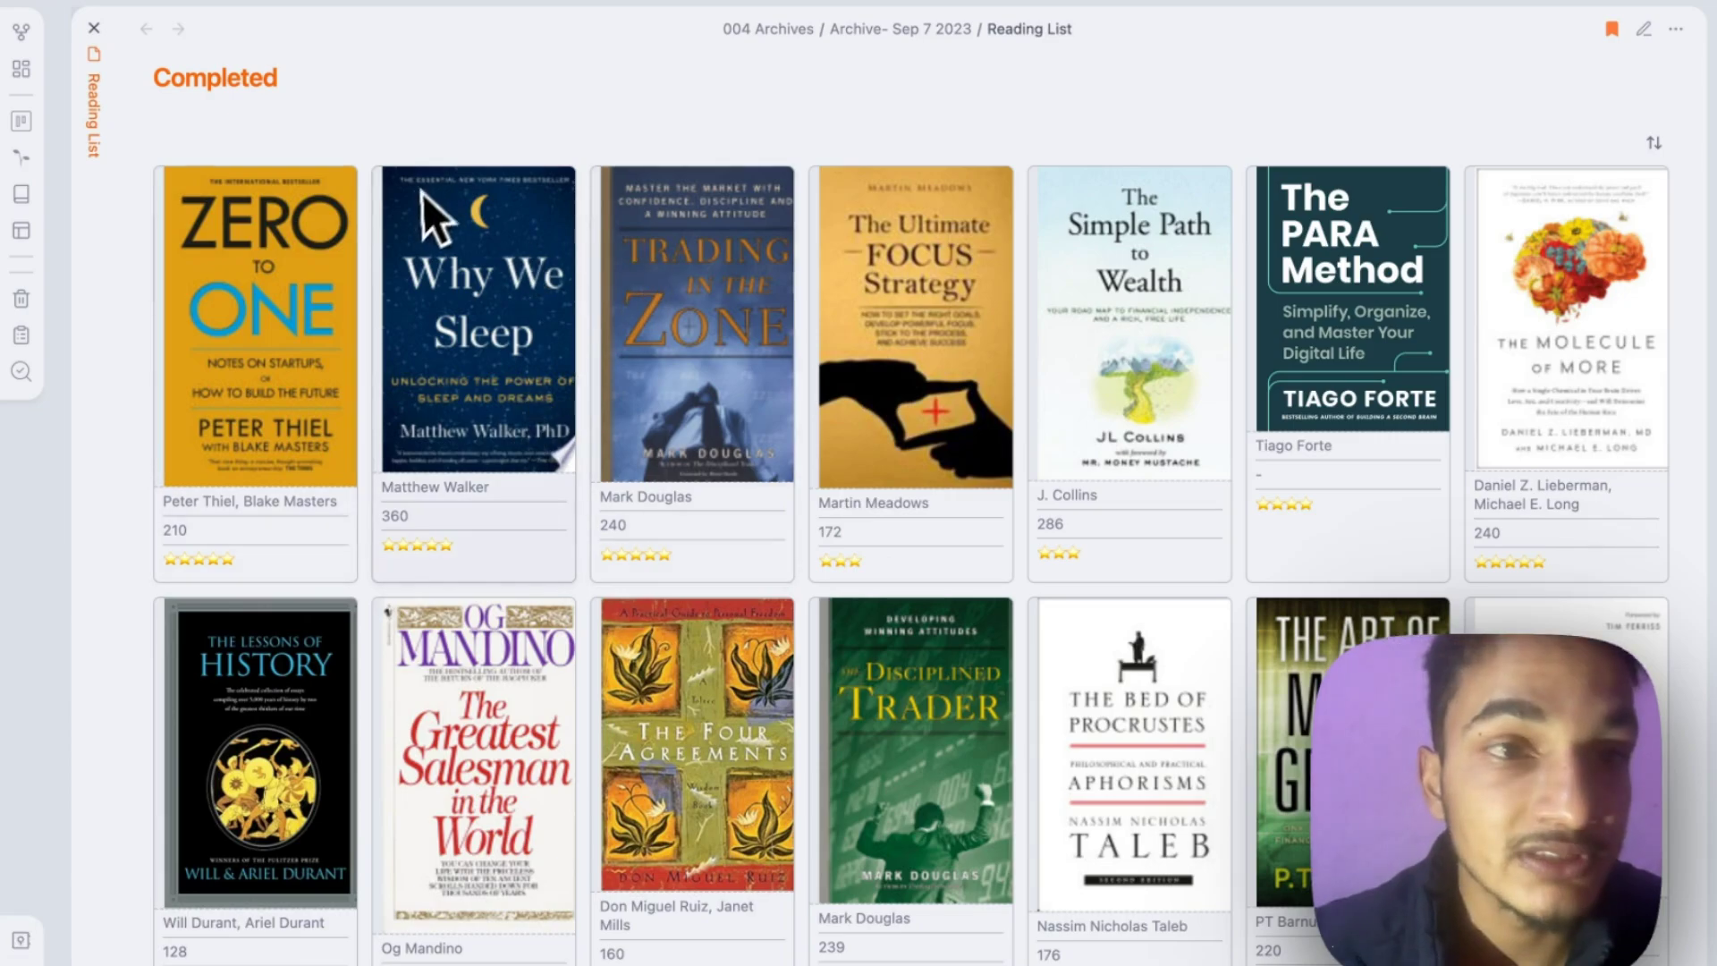
pyautogui.hotkey('ctrl', ',')
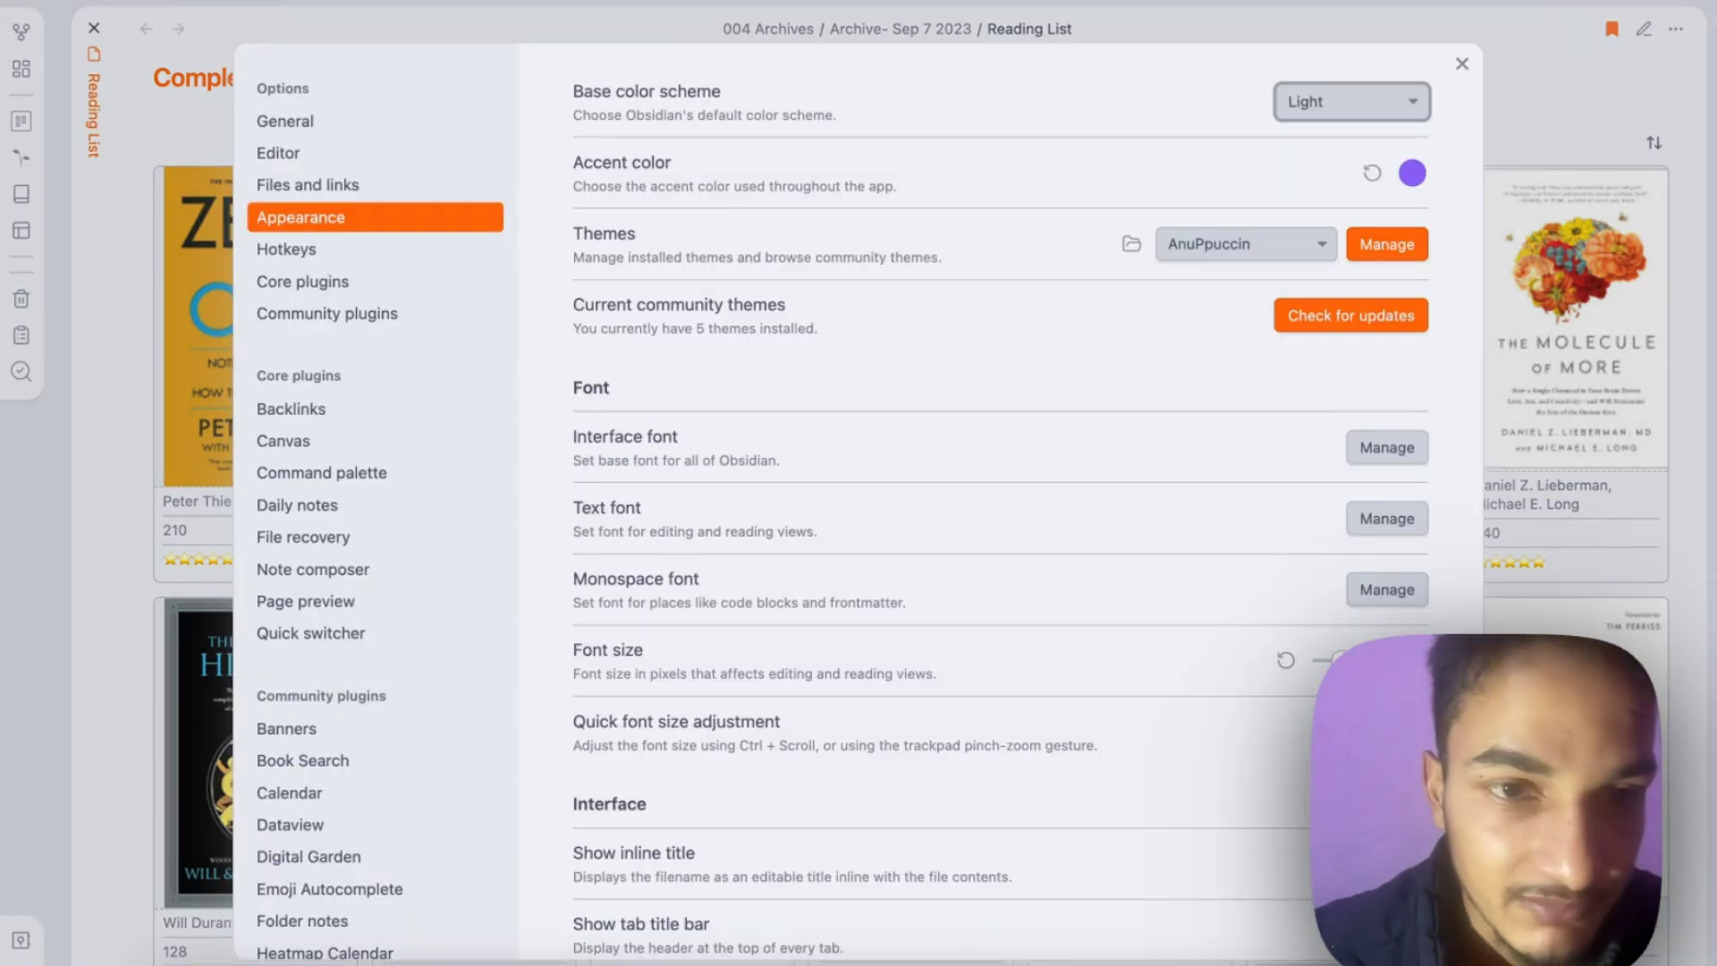
pyautogui.click(1543, 121)
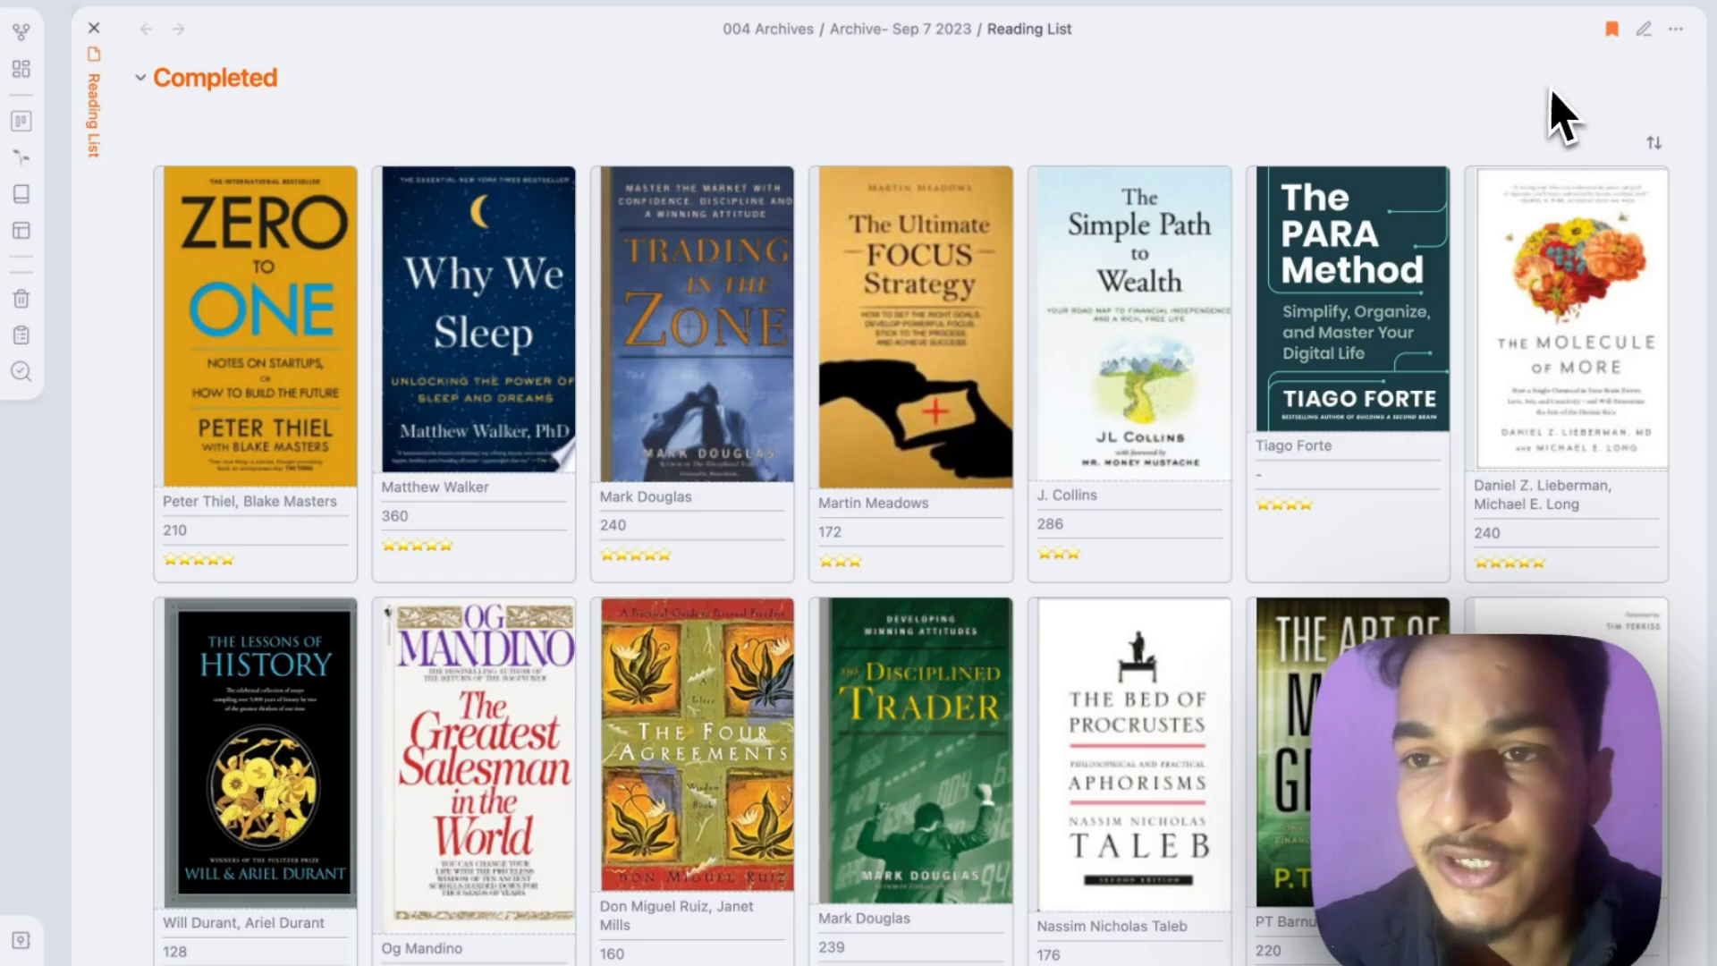
pyautogui.scroll(-1, 805, 202)
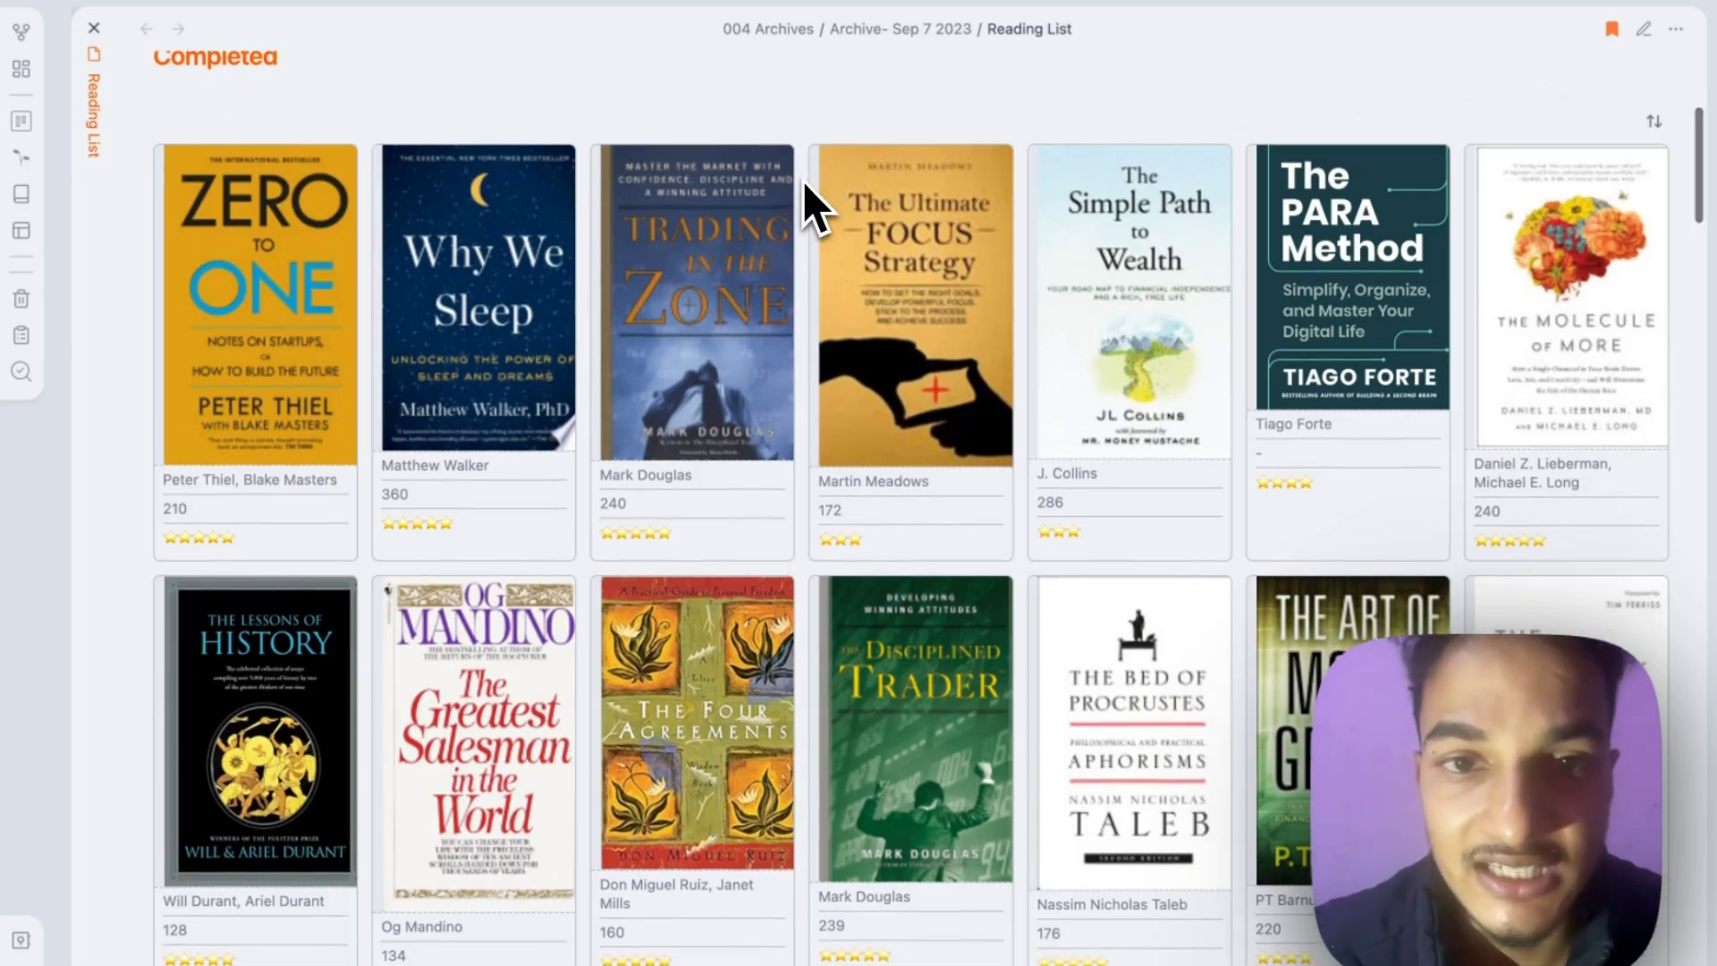
pyautogui.scroll(2, 537, 202)
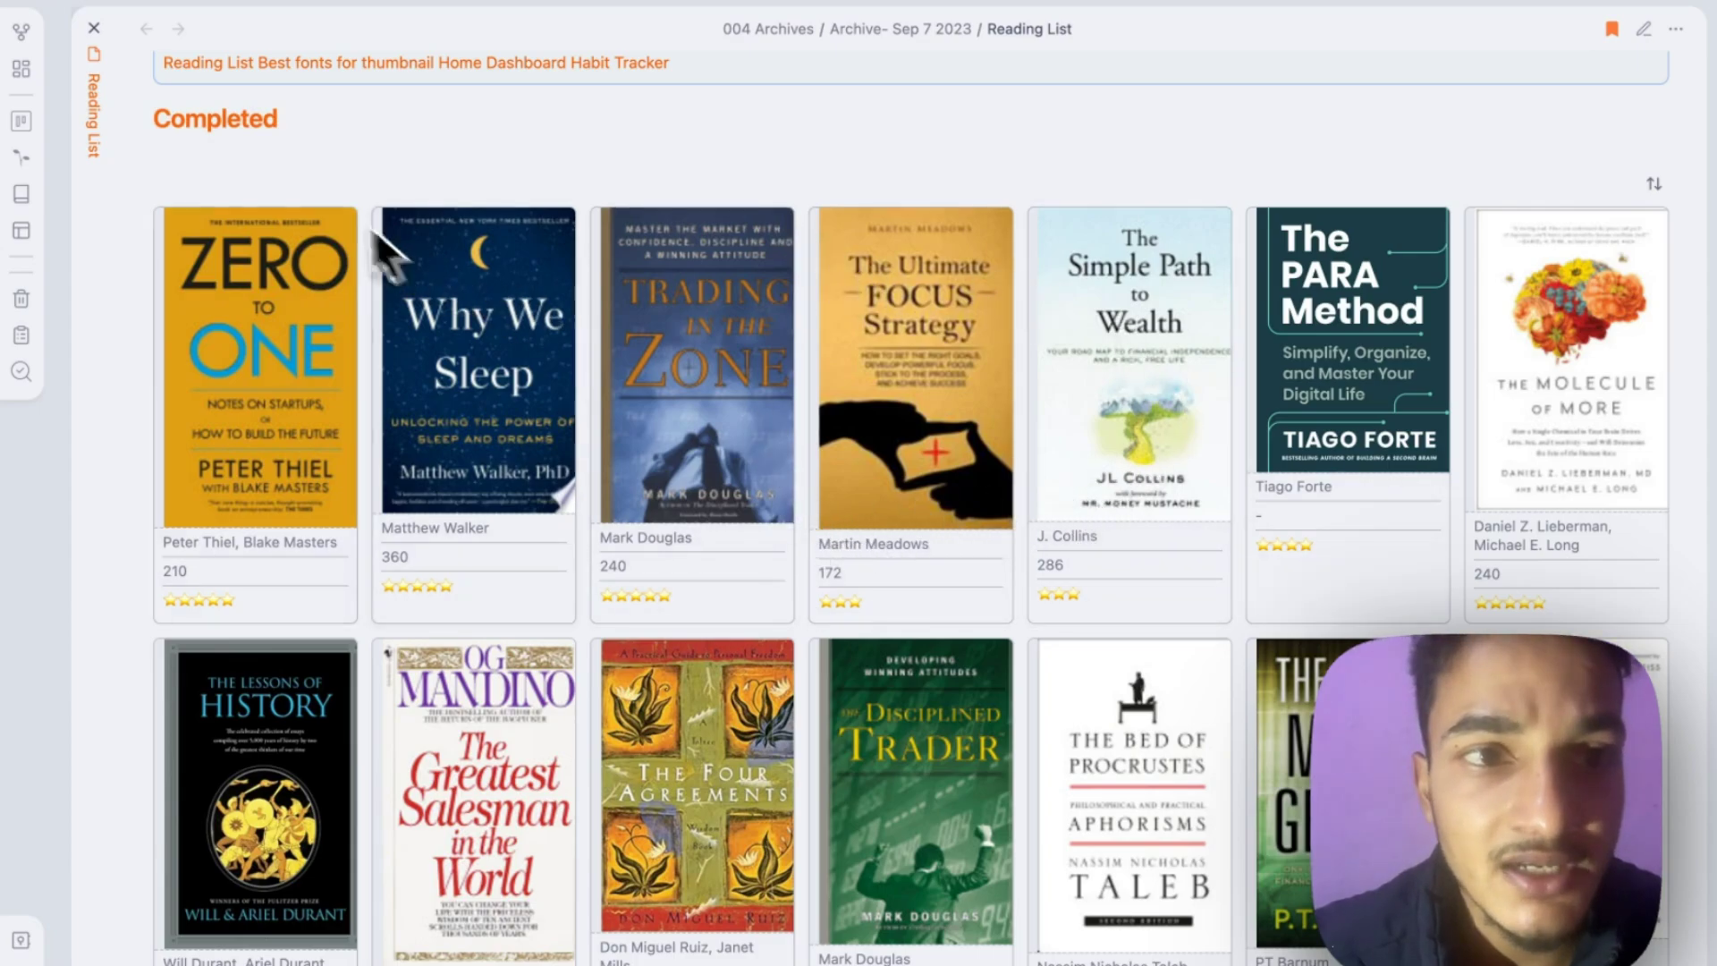
pyautogui.scroll(-2, 265, 151)
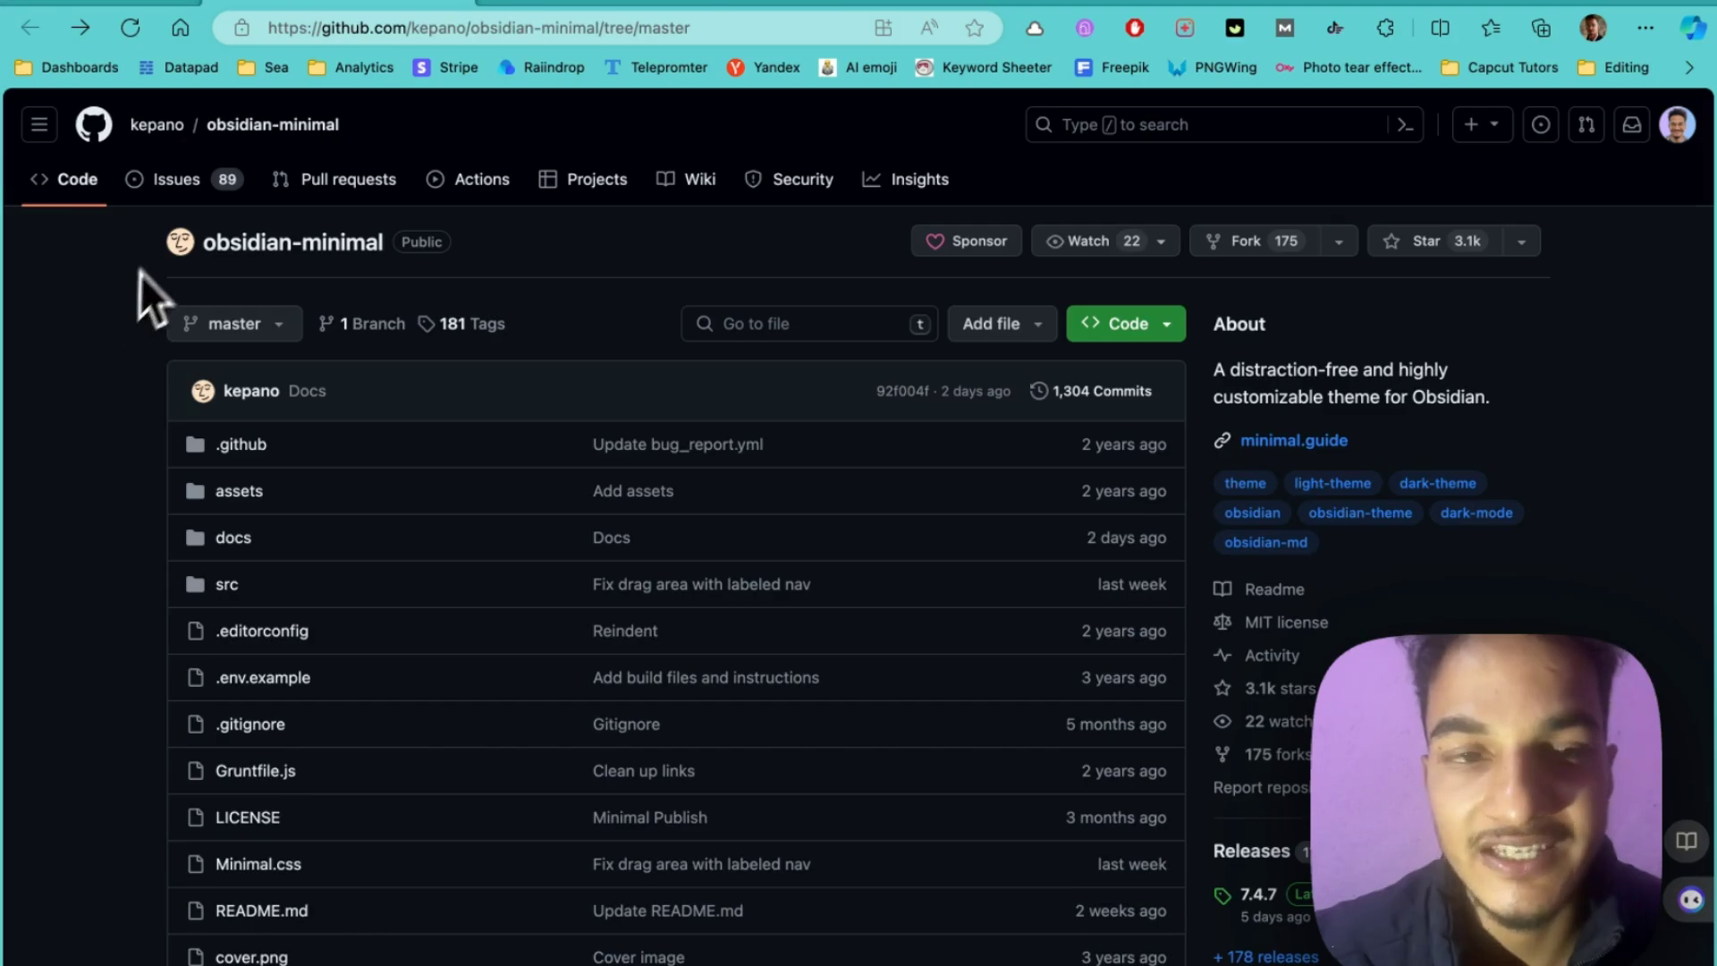
pyautogui.scroll(-1, 305, 268)
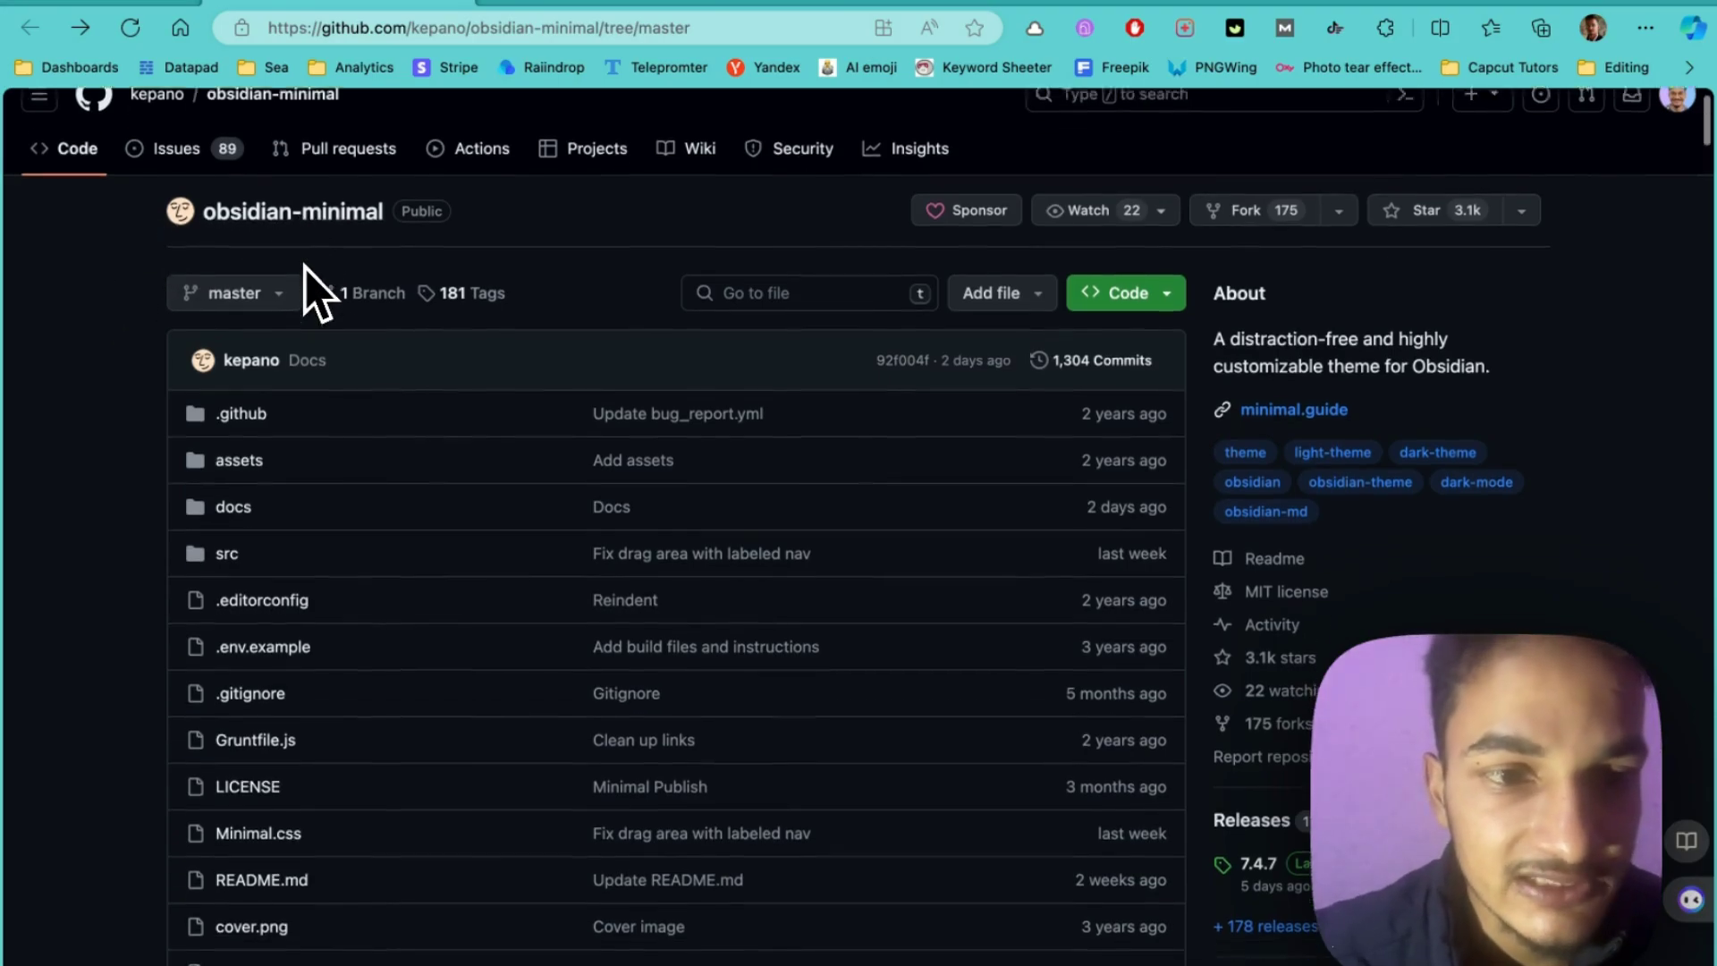
pyautogui.scroll(-2, 304, 269)
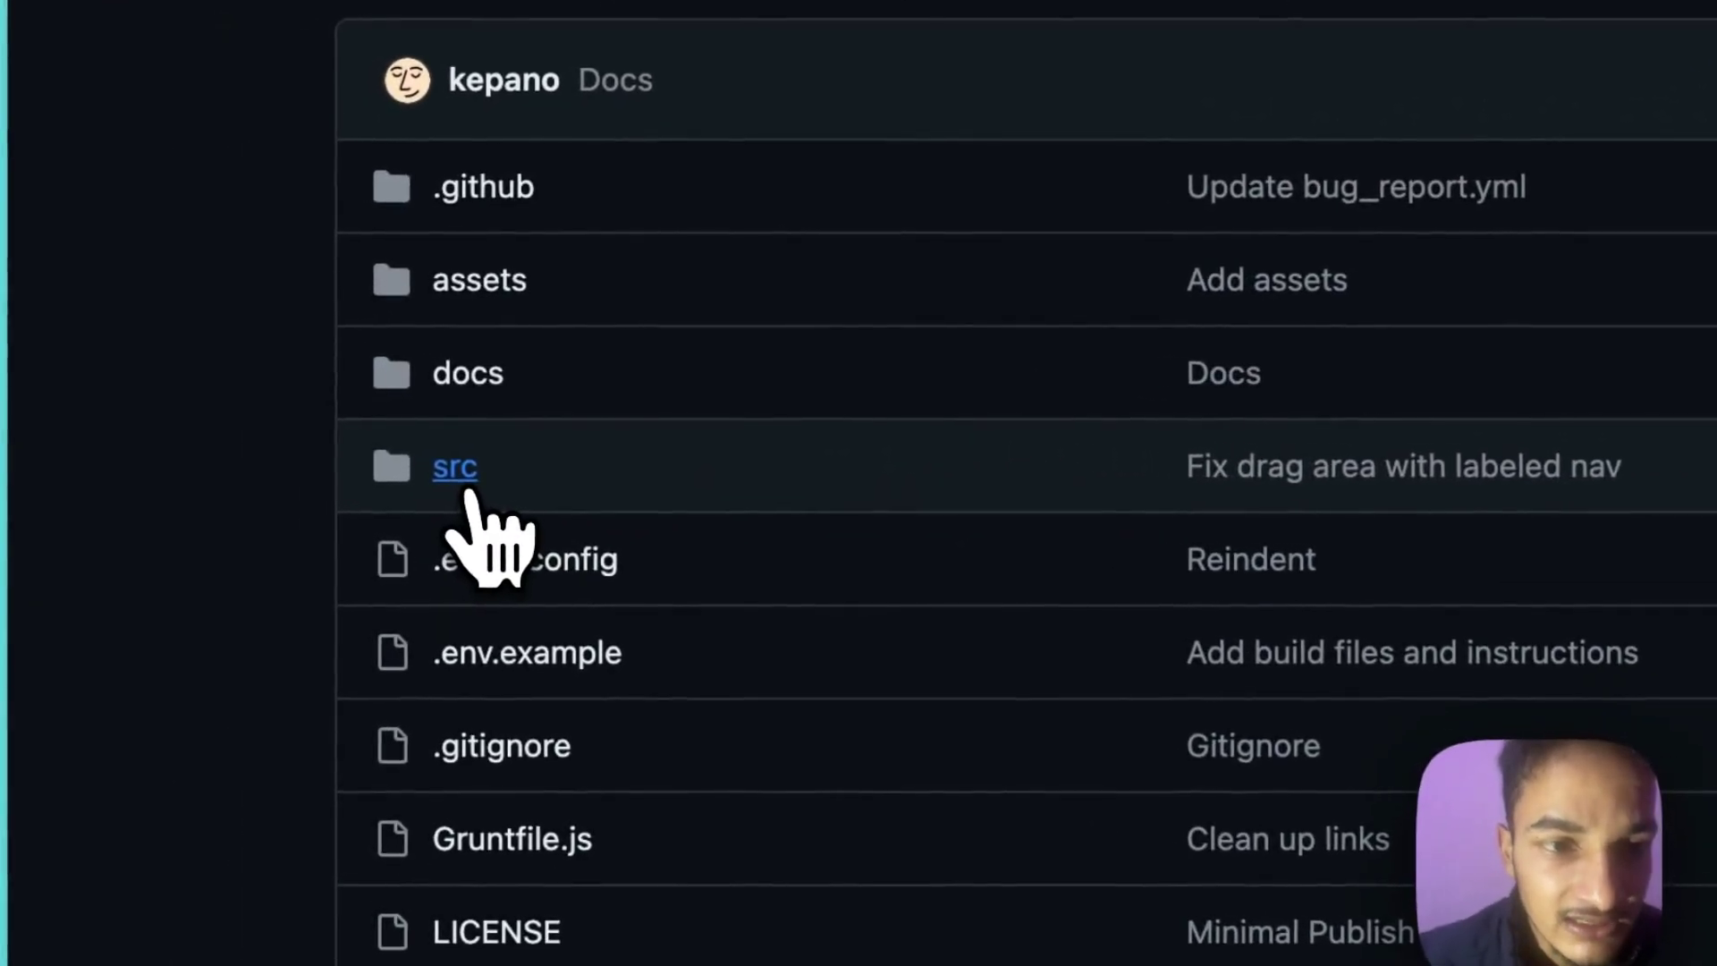
# Step: Navigate the obsidian-minimal repo into src/css and view main.css
pyautogui.click(469, 491)
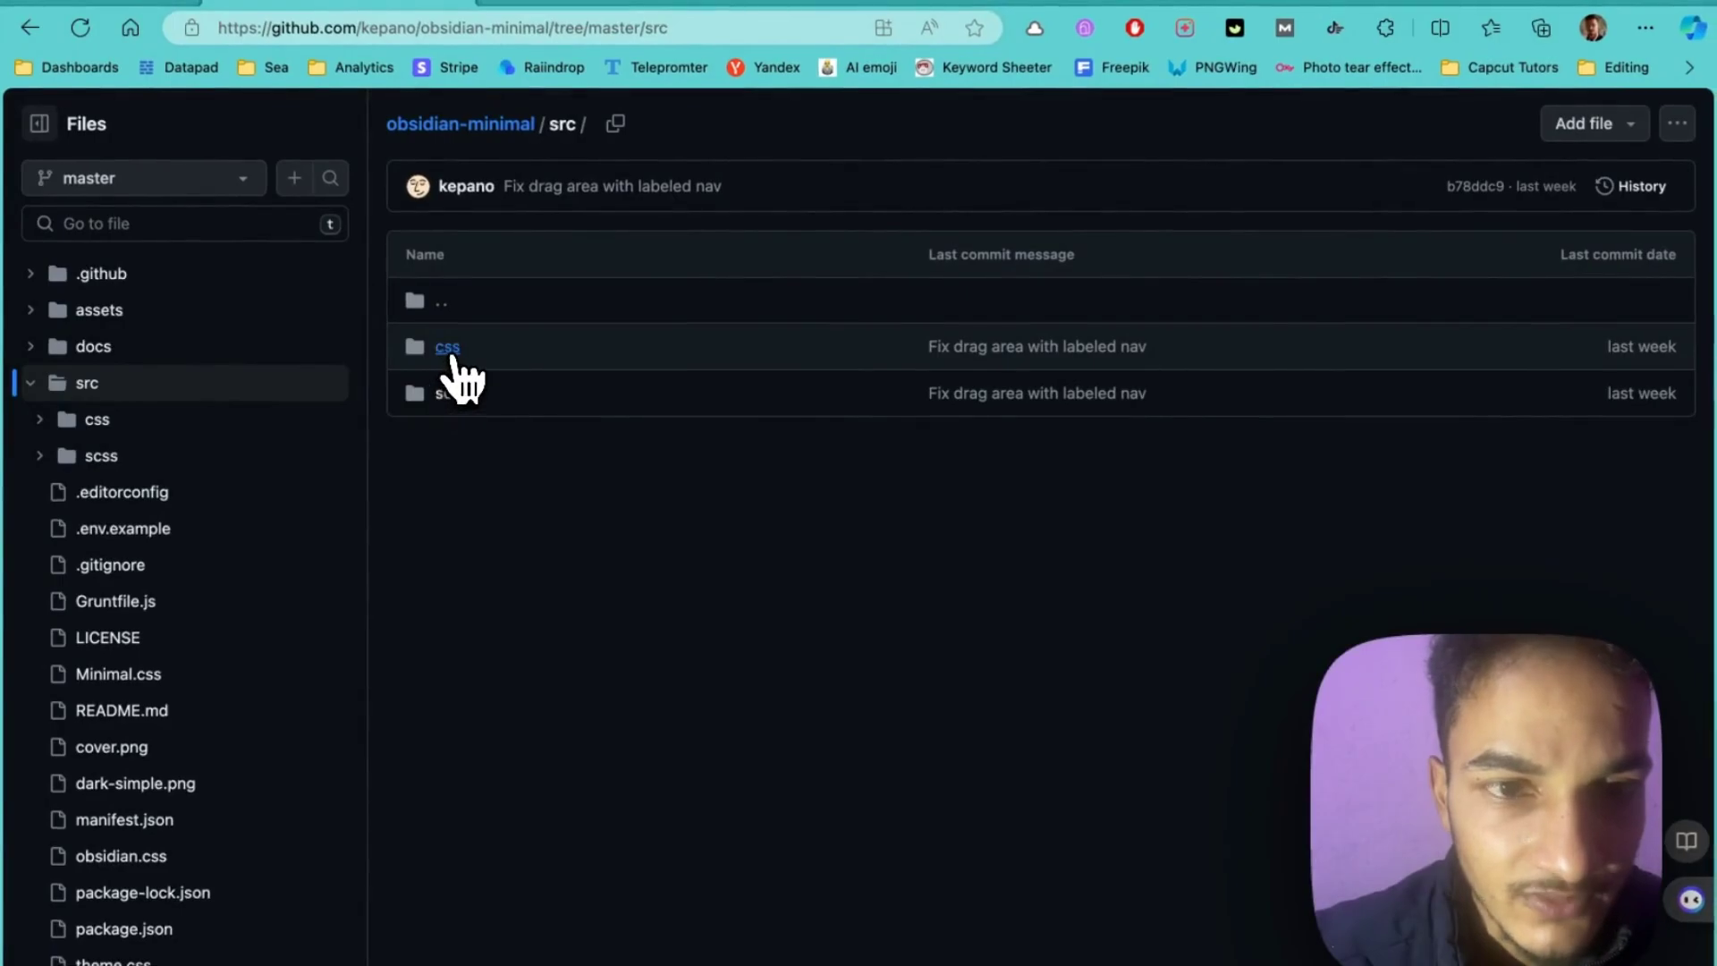
pyautogui.click(457, 376)
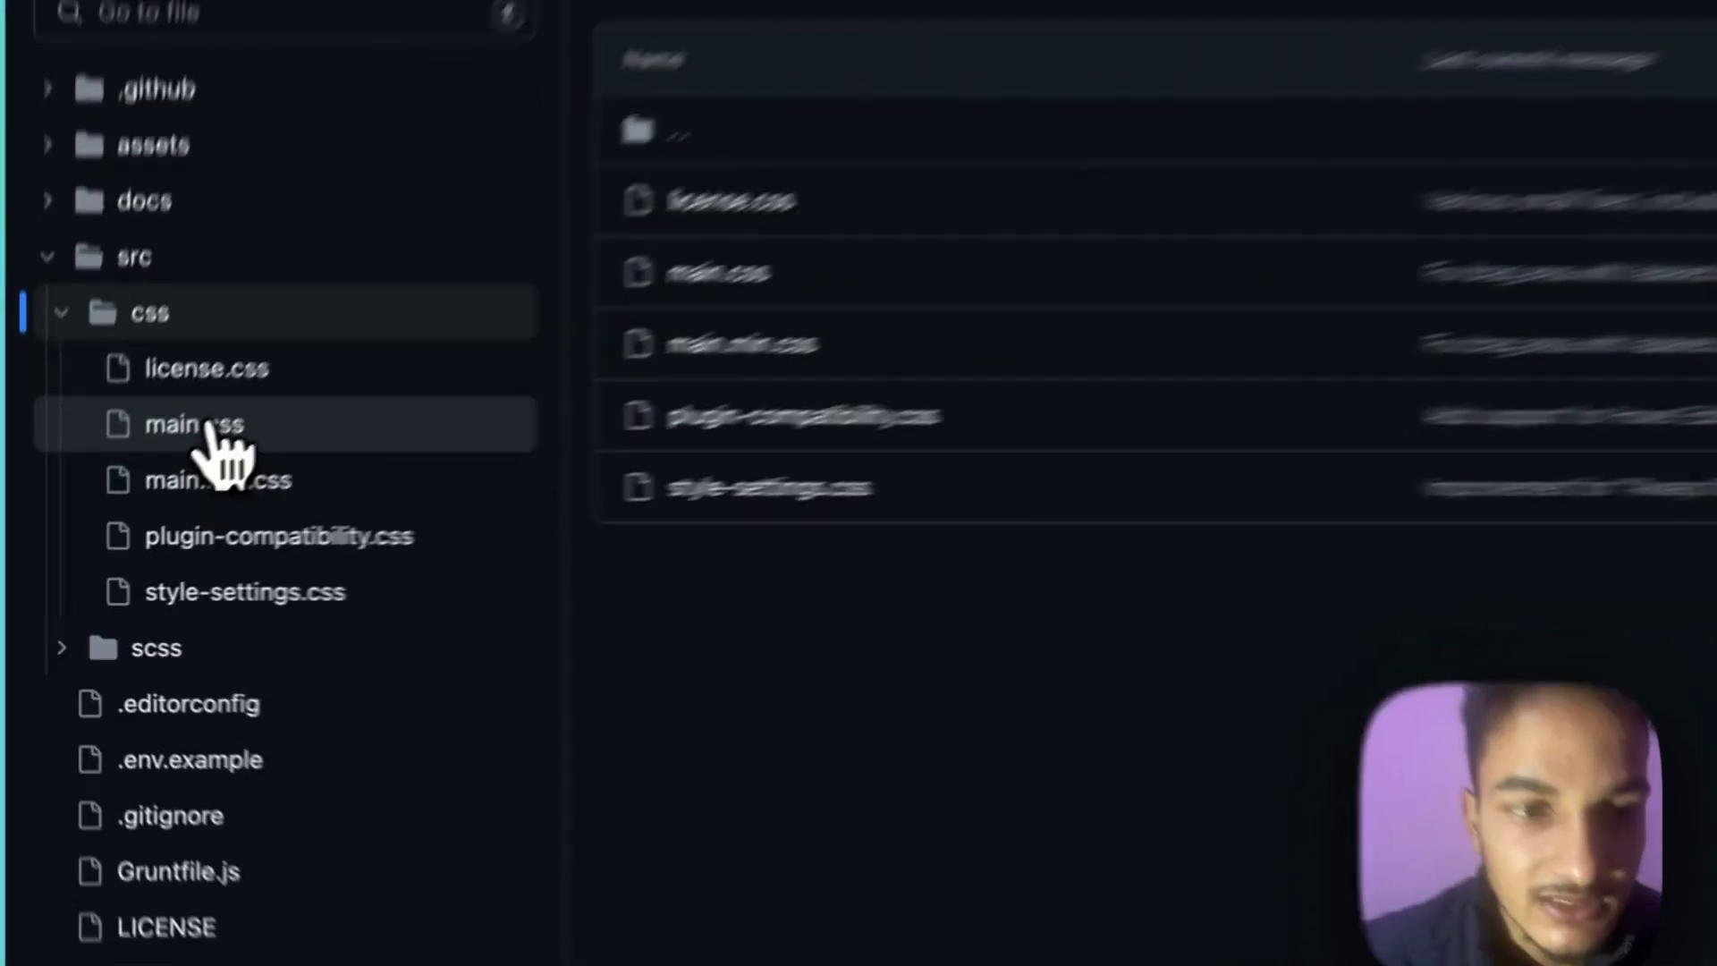
pyautogui.click(211, 427)
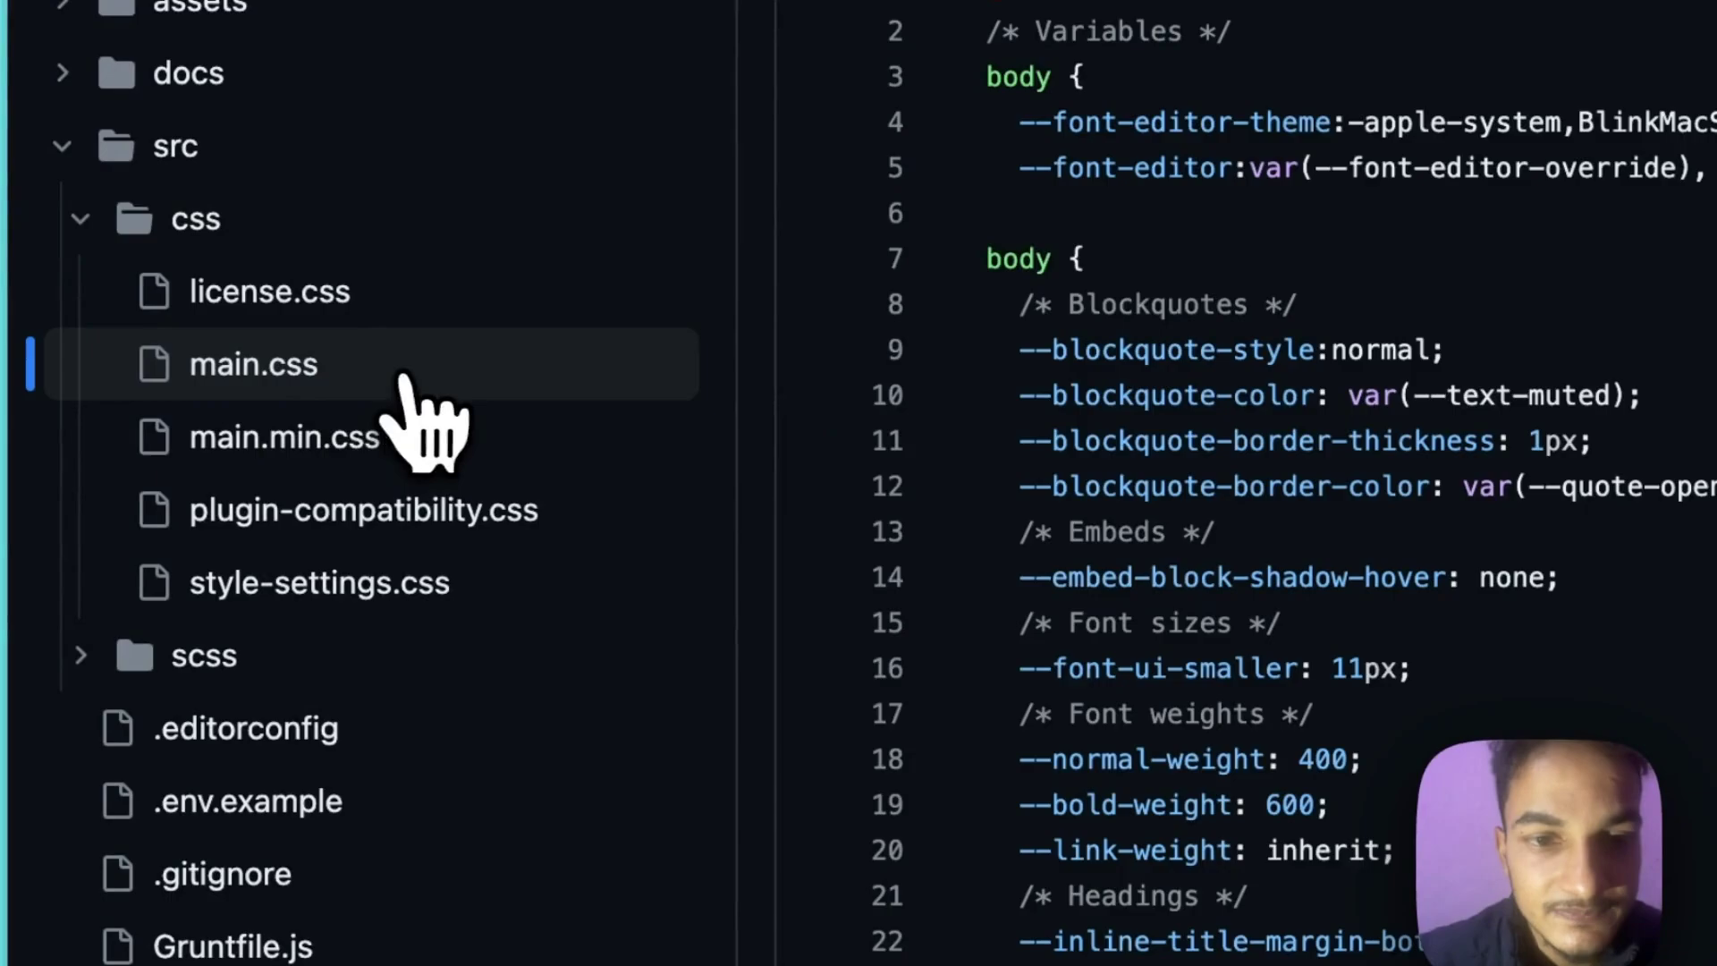
pyautogui.scroll(-5, 877, 575)
# Step: Find 'cards' in main.css and select the Cards snippet code, lines 1949 to 1977
pyautogui.click(973, 377)
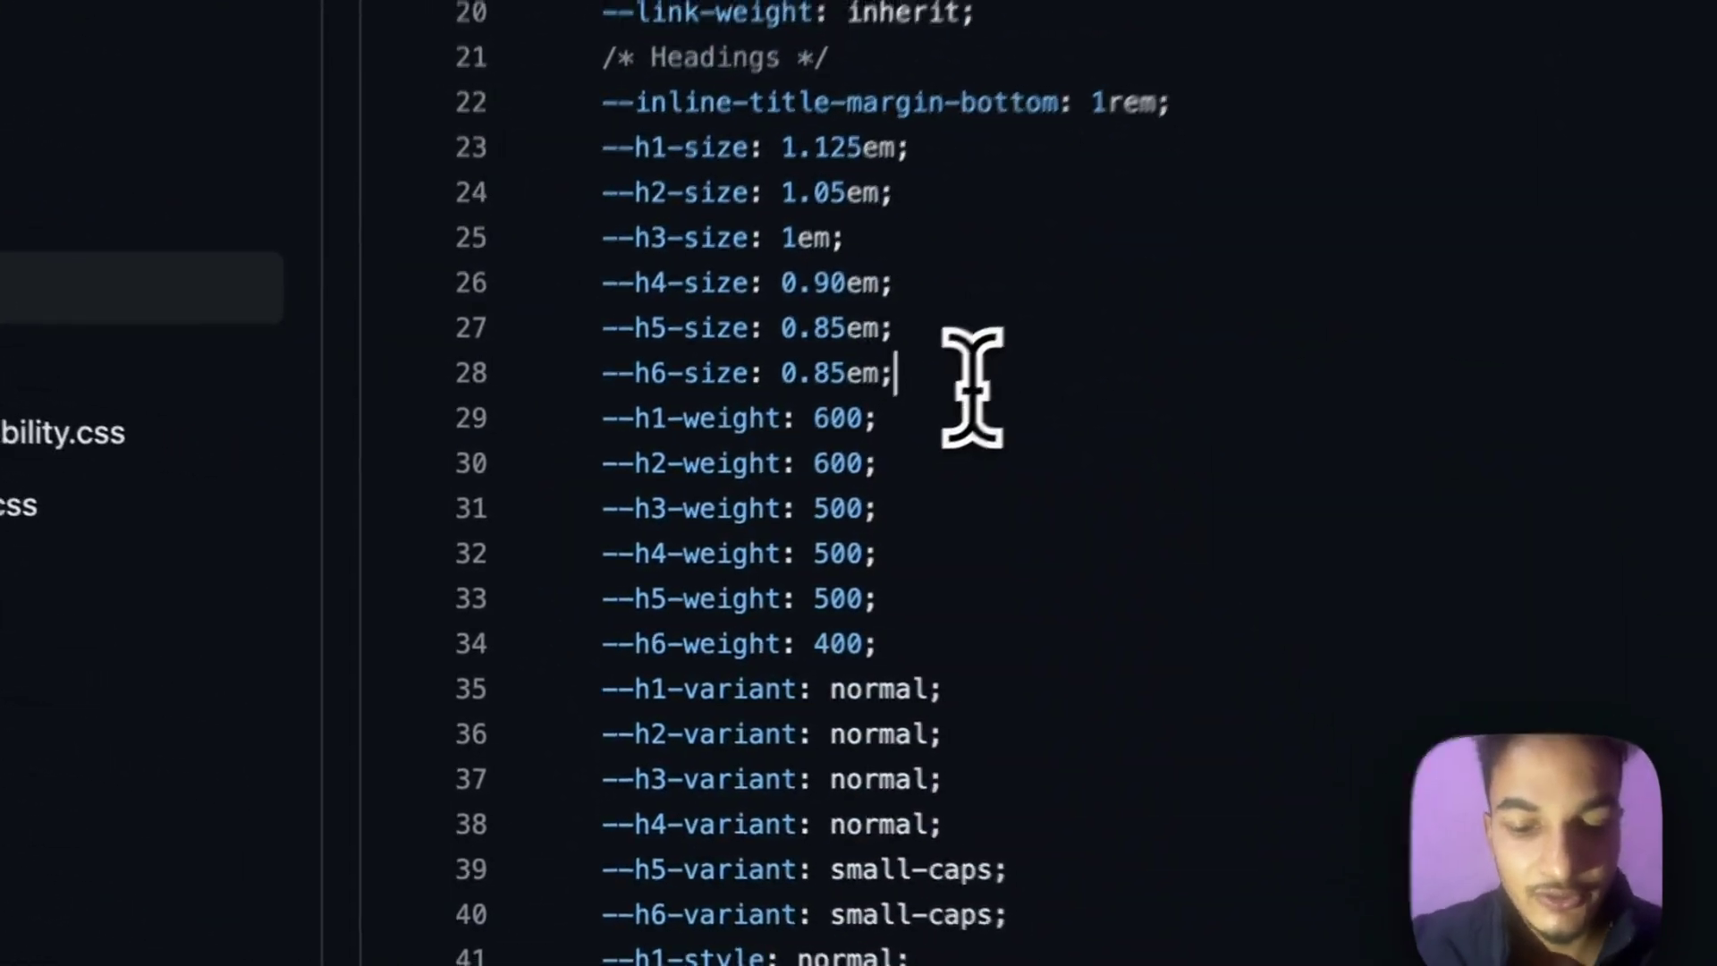
pyautogui.hotkey('ctrl', 'f')
pyautogui.write('cards')
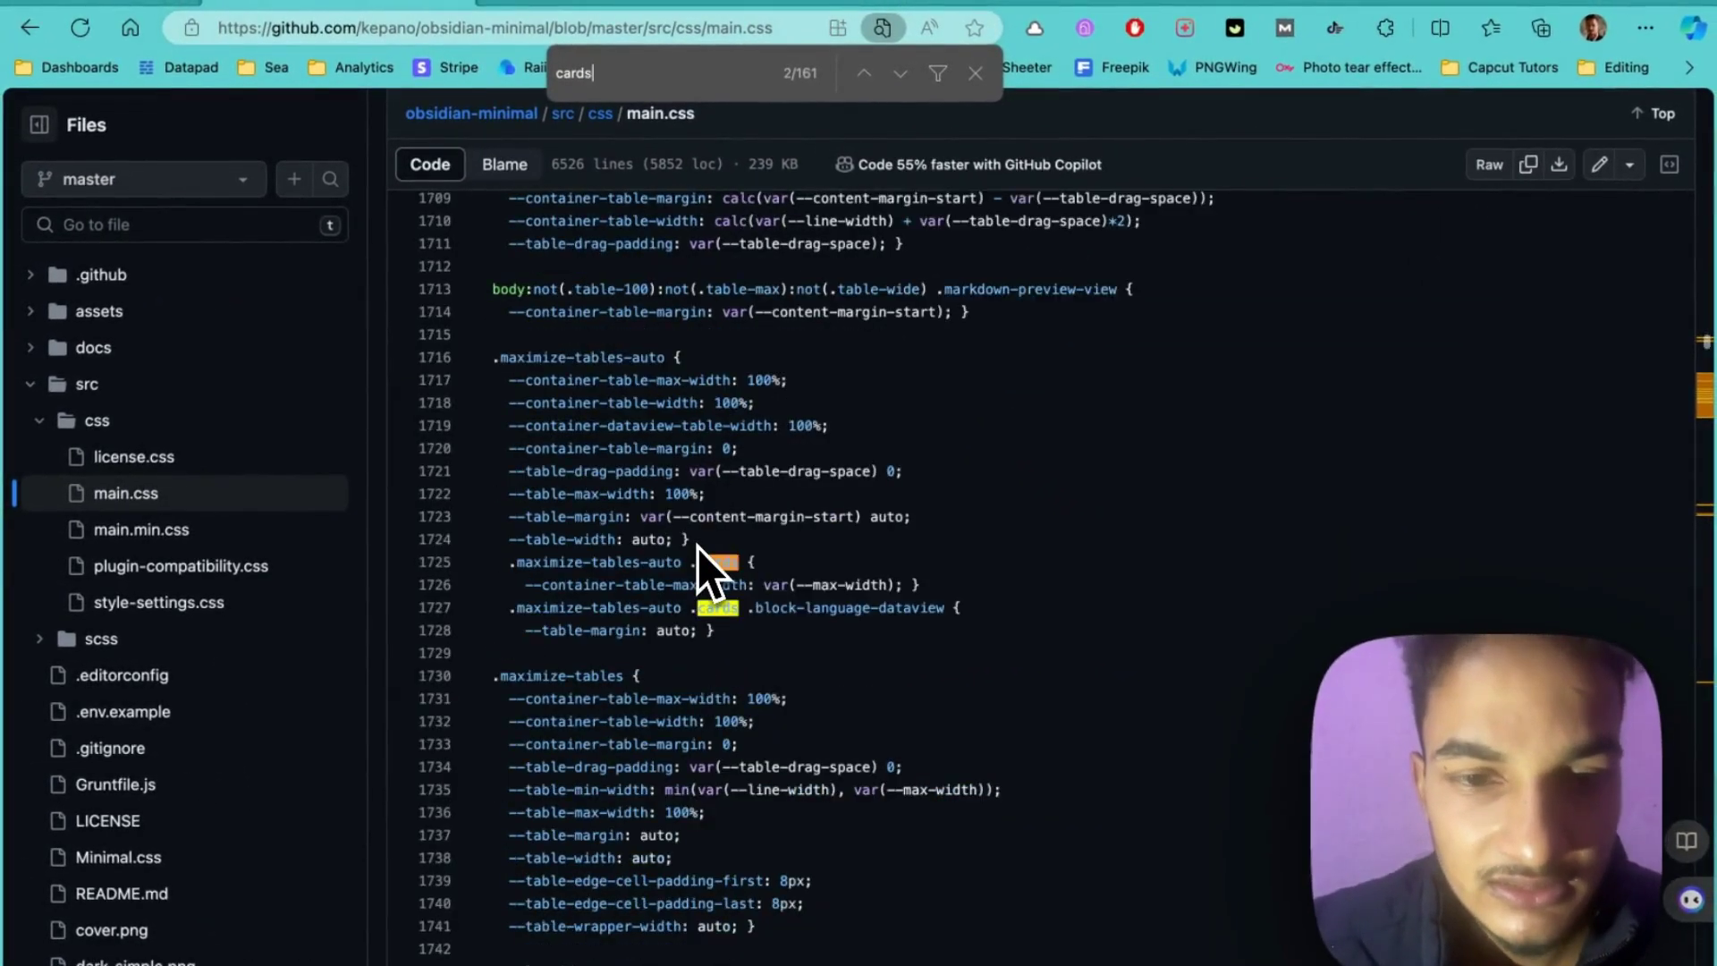
pyautogui.press('Return')
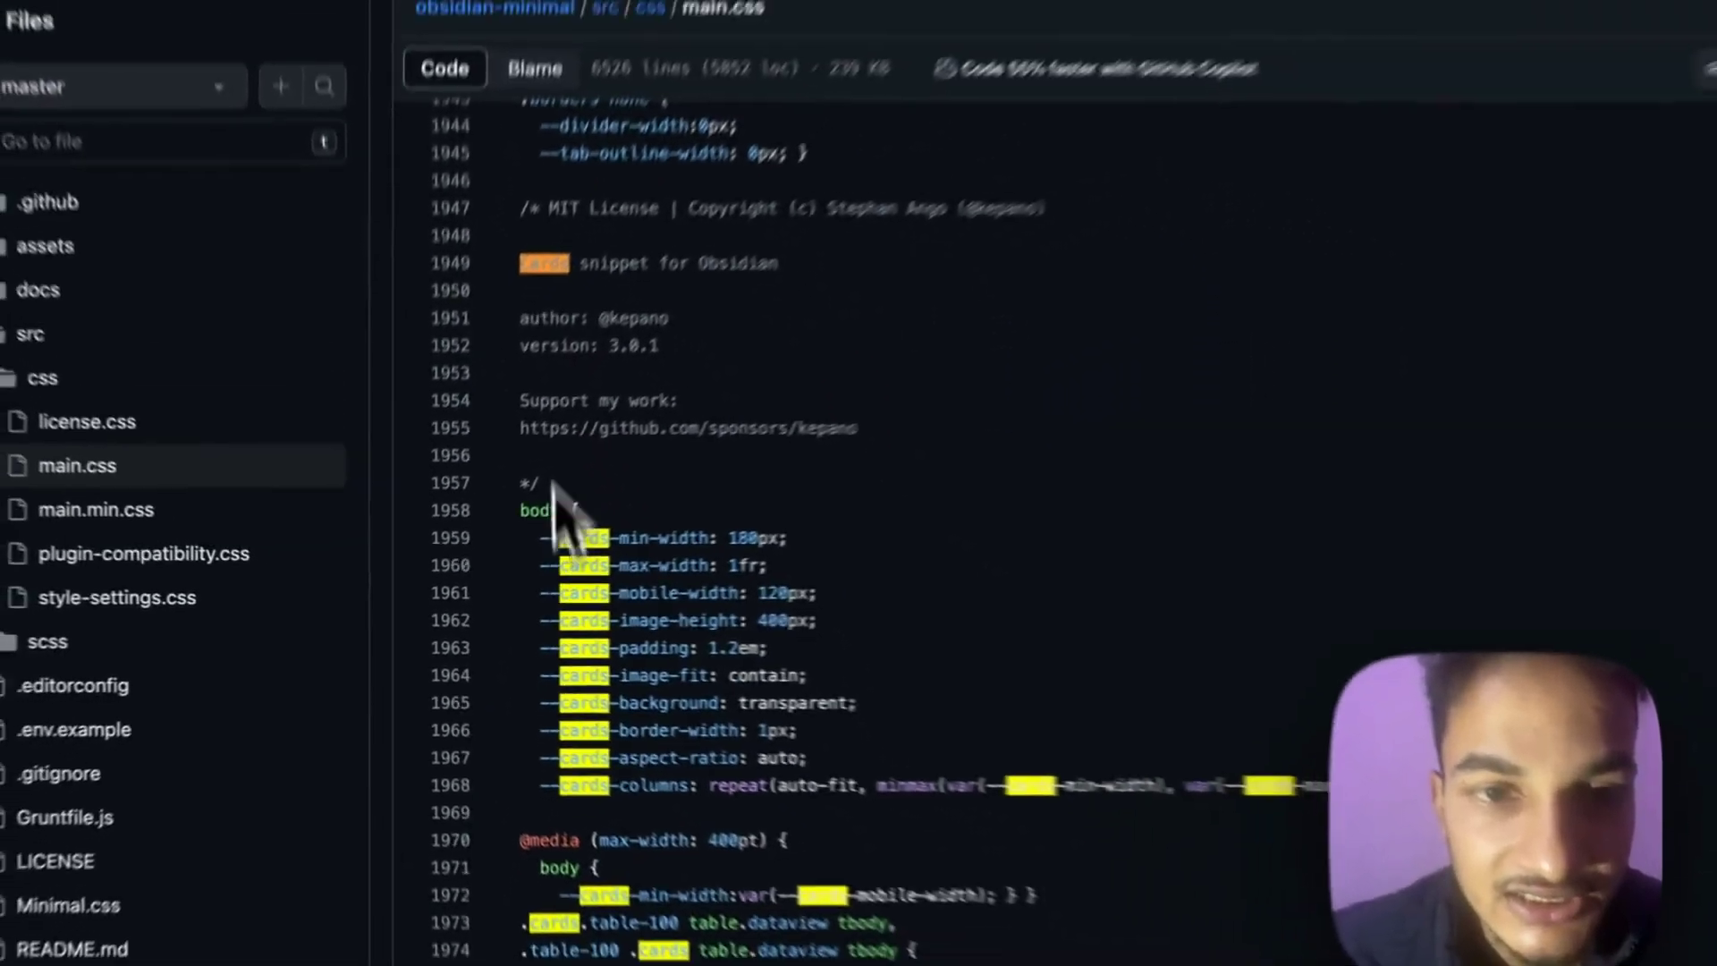
pyautogui.moveTo(492, 326)
pyautogui.mouseDown()
pyautogui.moveTo(728, 518)
pyautogui.moveTo(920, 961)
pyautogui.moveTo(977, 921)
pyautogui.mouseUp()
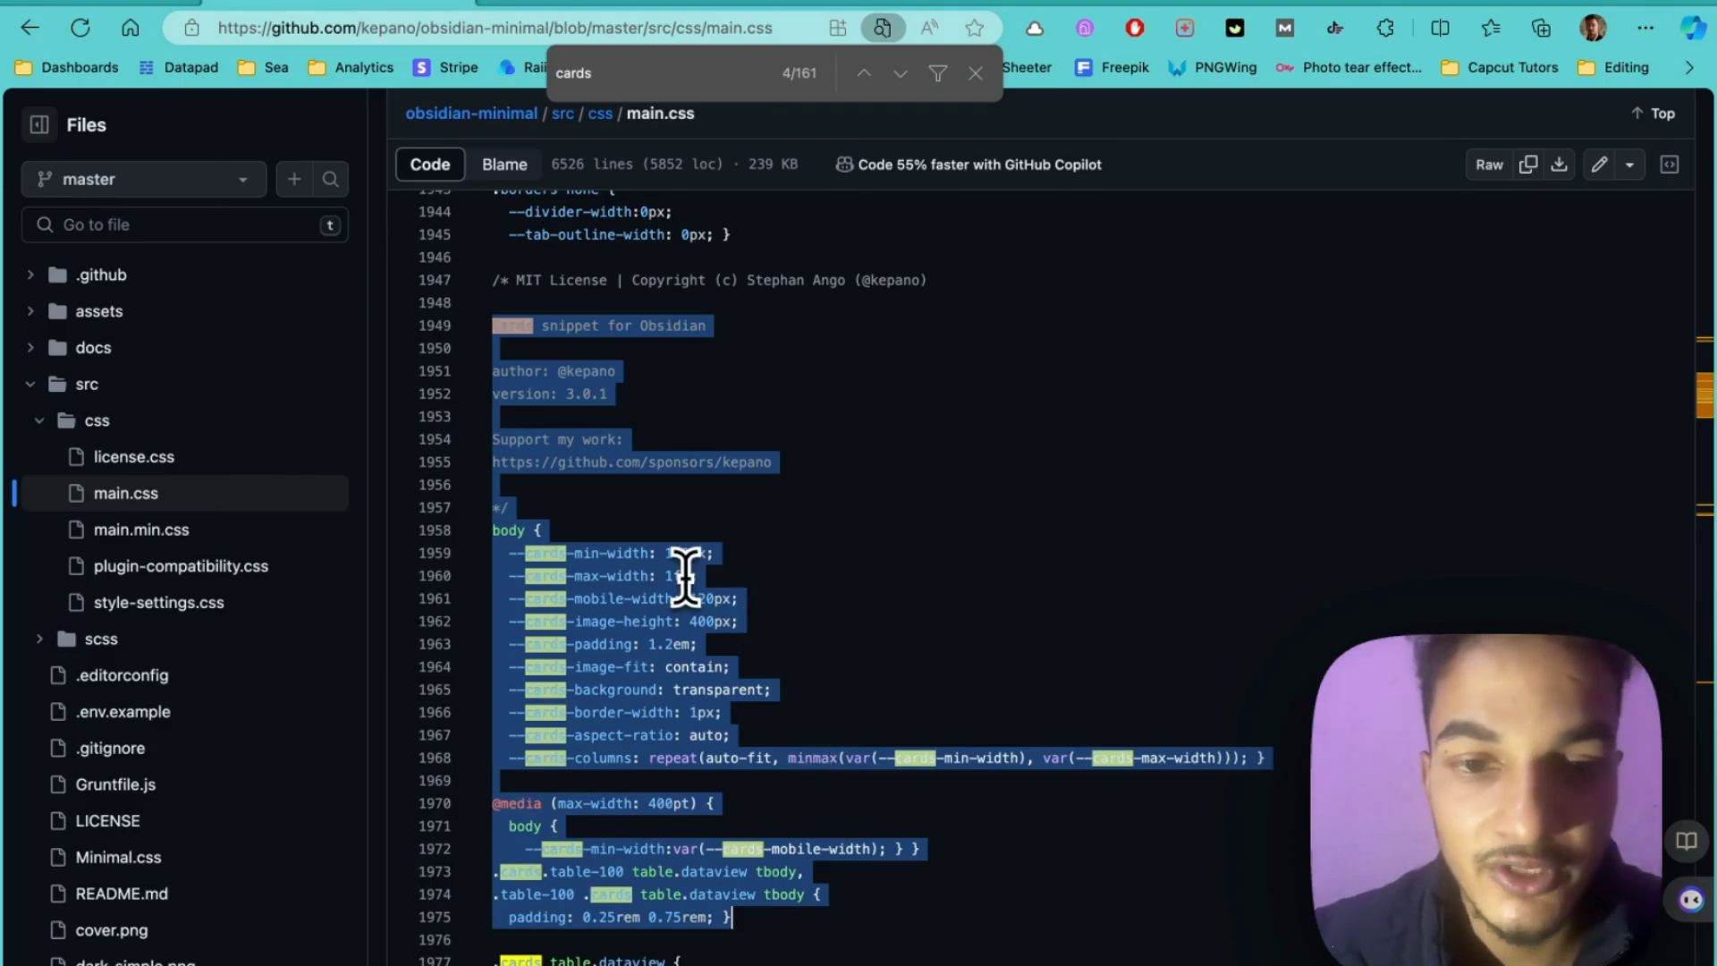
pyautogui.press('Escape')
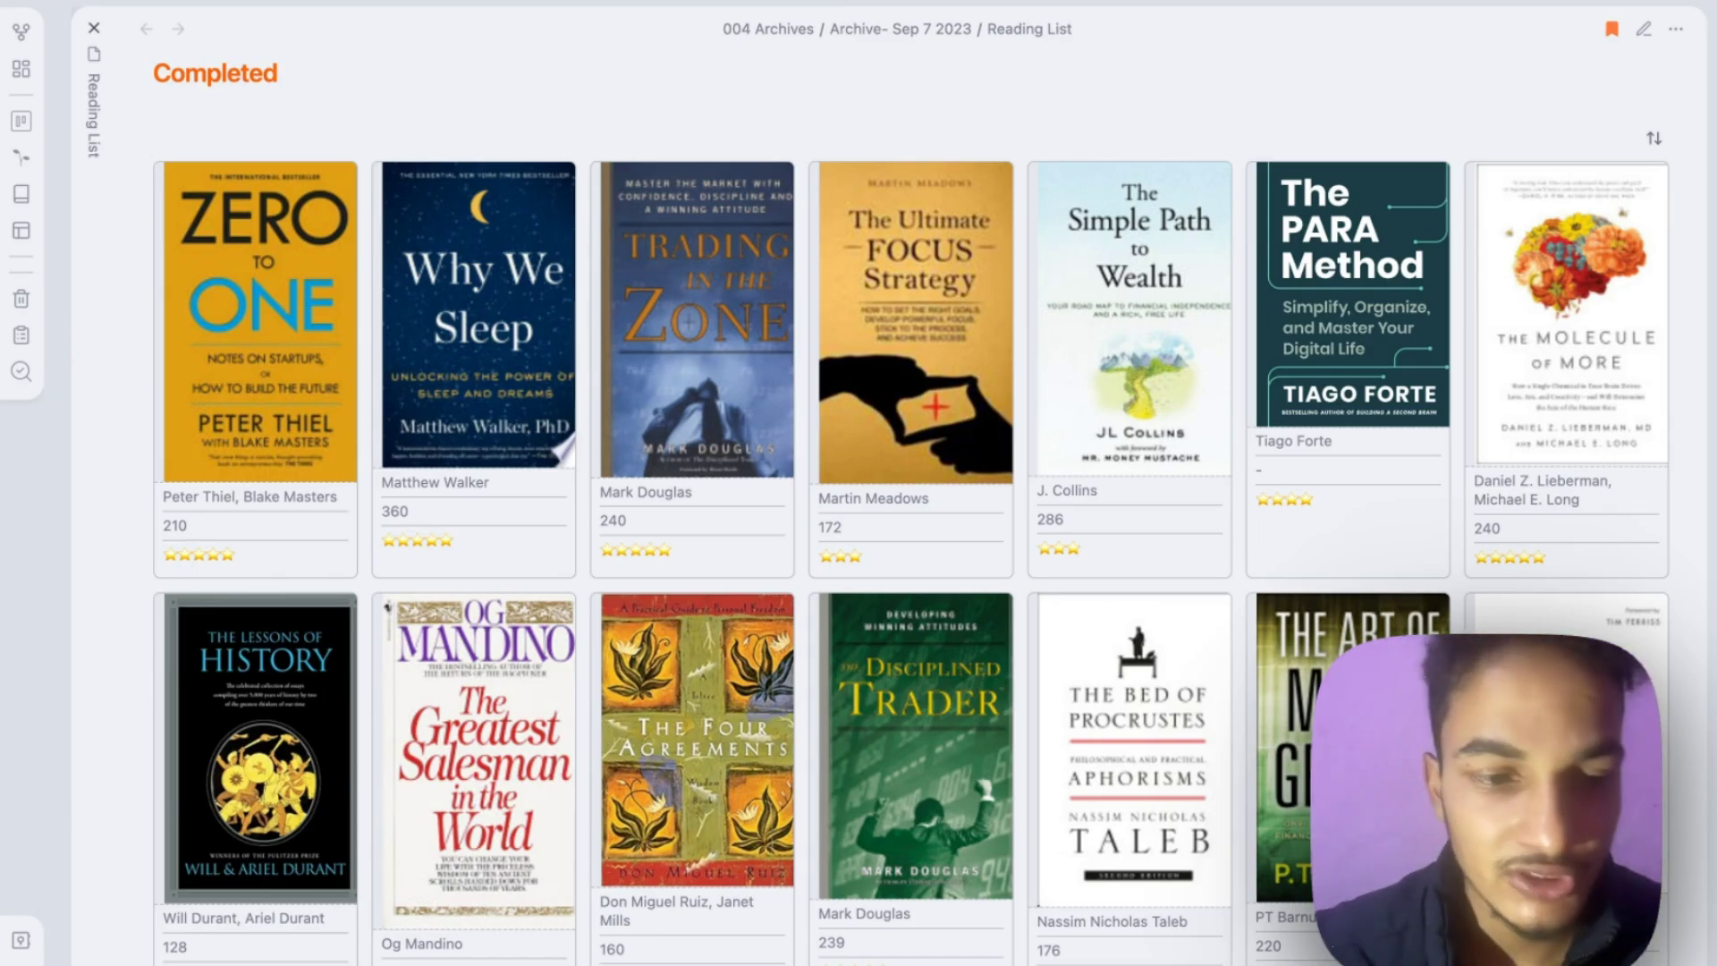
# Step: From Appearance settings, open the CSS snippets folder in Finder
pyautogui.hotkey('ctrl', ',')
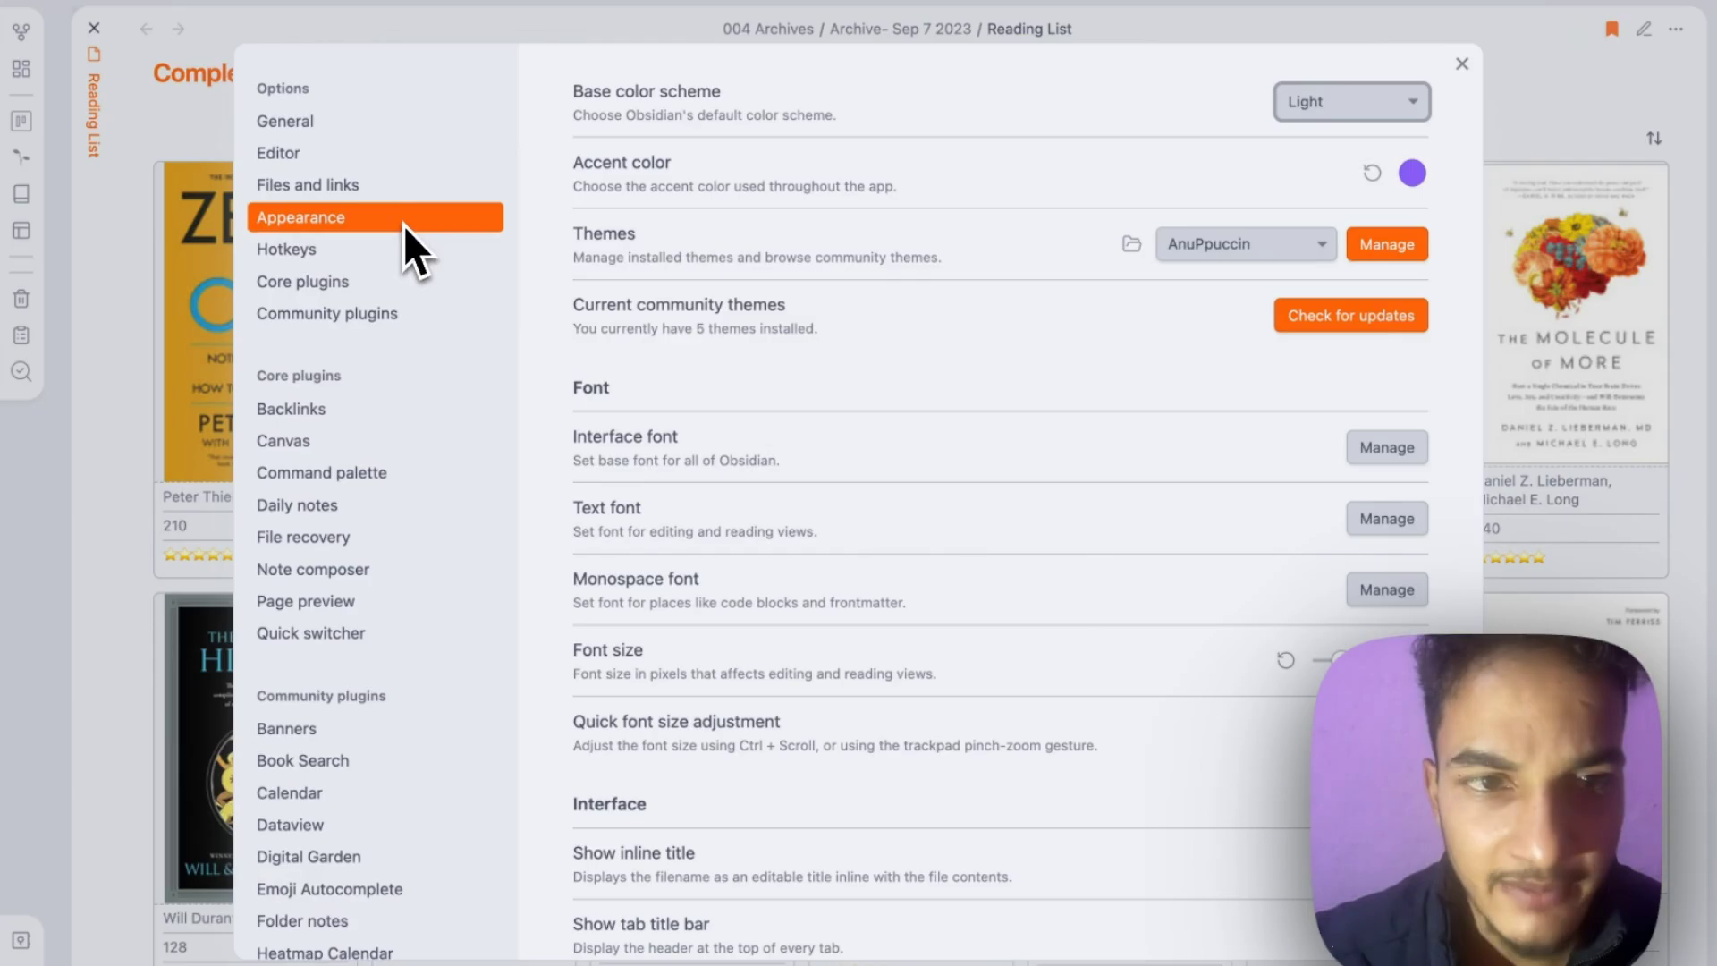
pyautogui.scroll(-5, 835, 421)
pyautogui.scroll(-5, 836, 421)
pyautogui.scroll(-1, 836, 422)
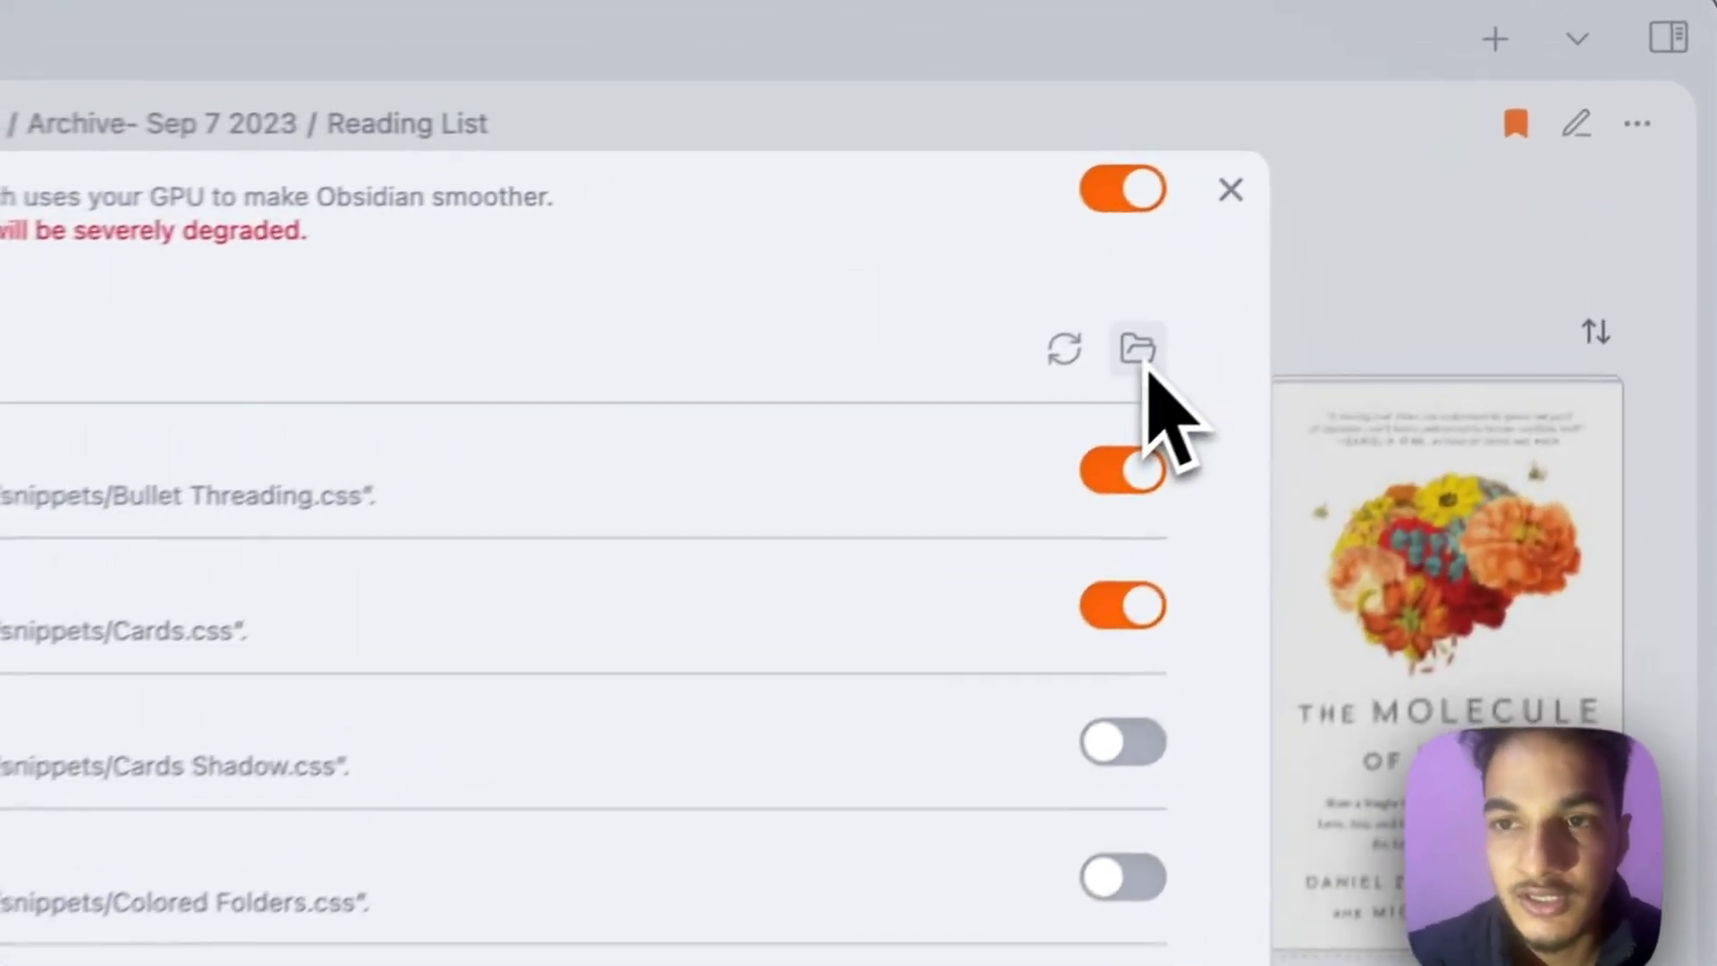
pyautogui.click(1415, 149)
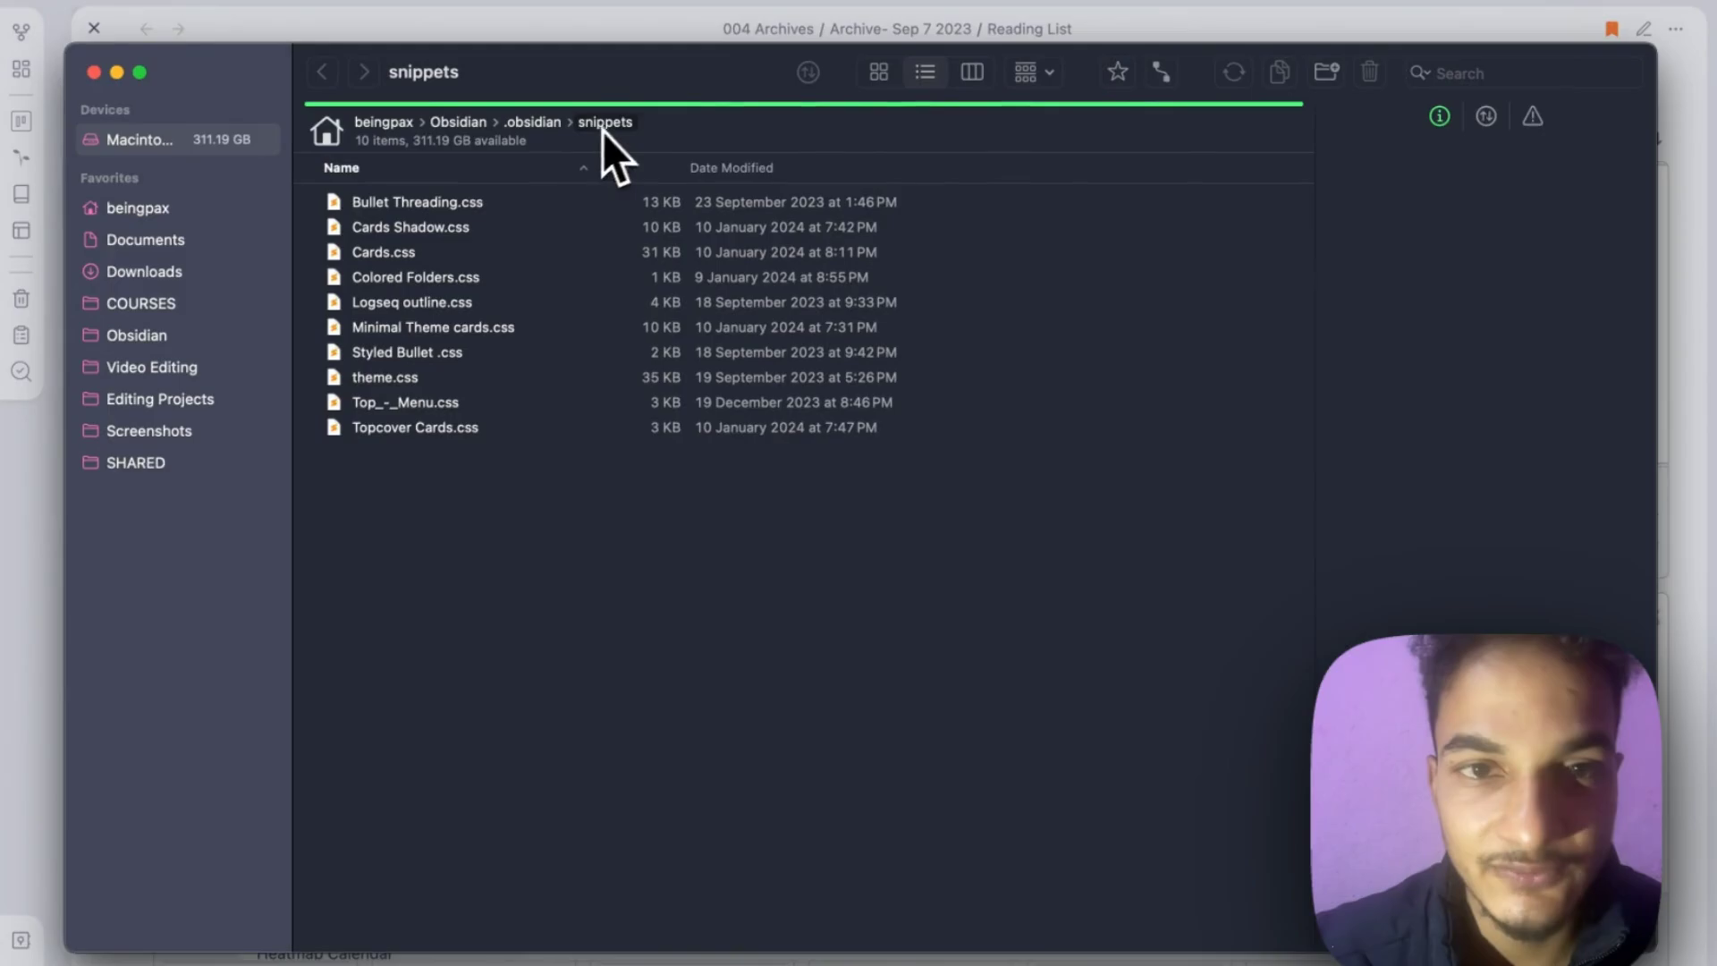
# Step: Select and deselect Topcover Cards.css while looking over the snippet files
pyautogui.moveTo(368, 593)
pyautogui.mouseDown()
pyautogui.moveTo(497, 403)
pyautogui.moveTo(582, 421)
pyautogui.mouseUp()
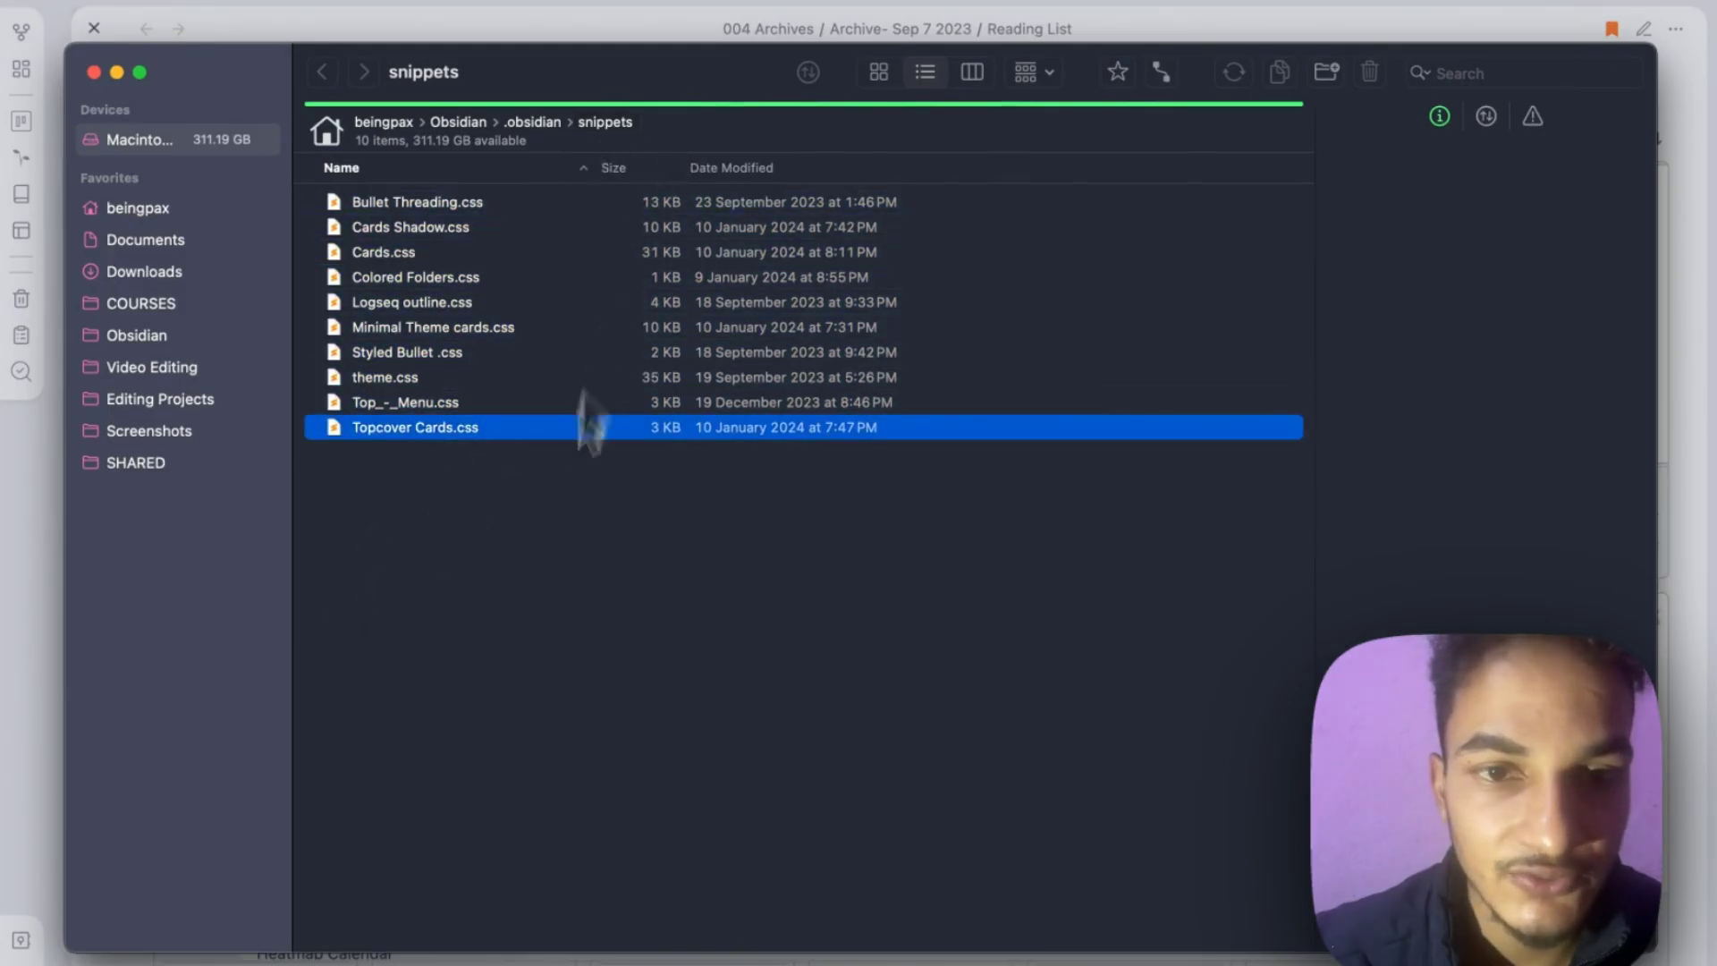
pyautogui.click(547, 545)
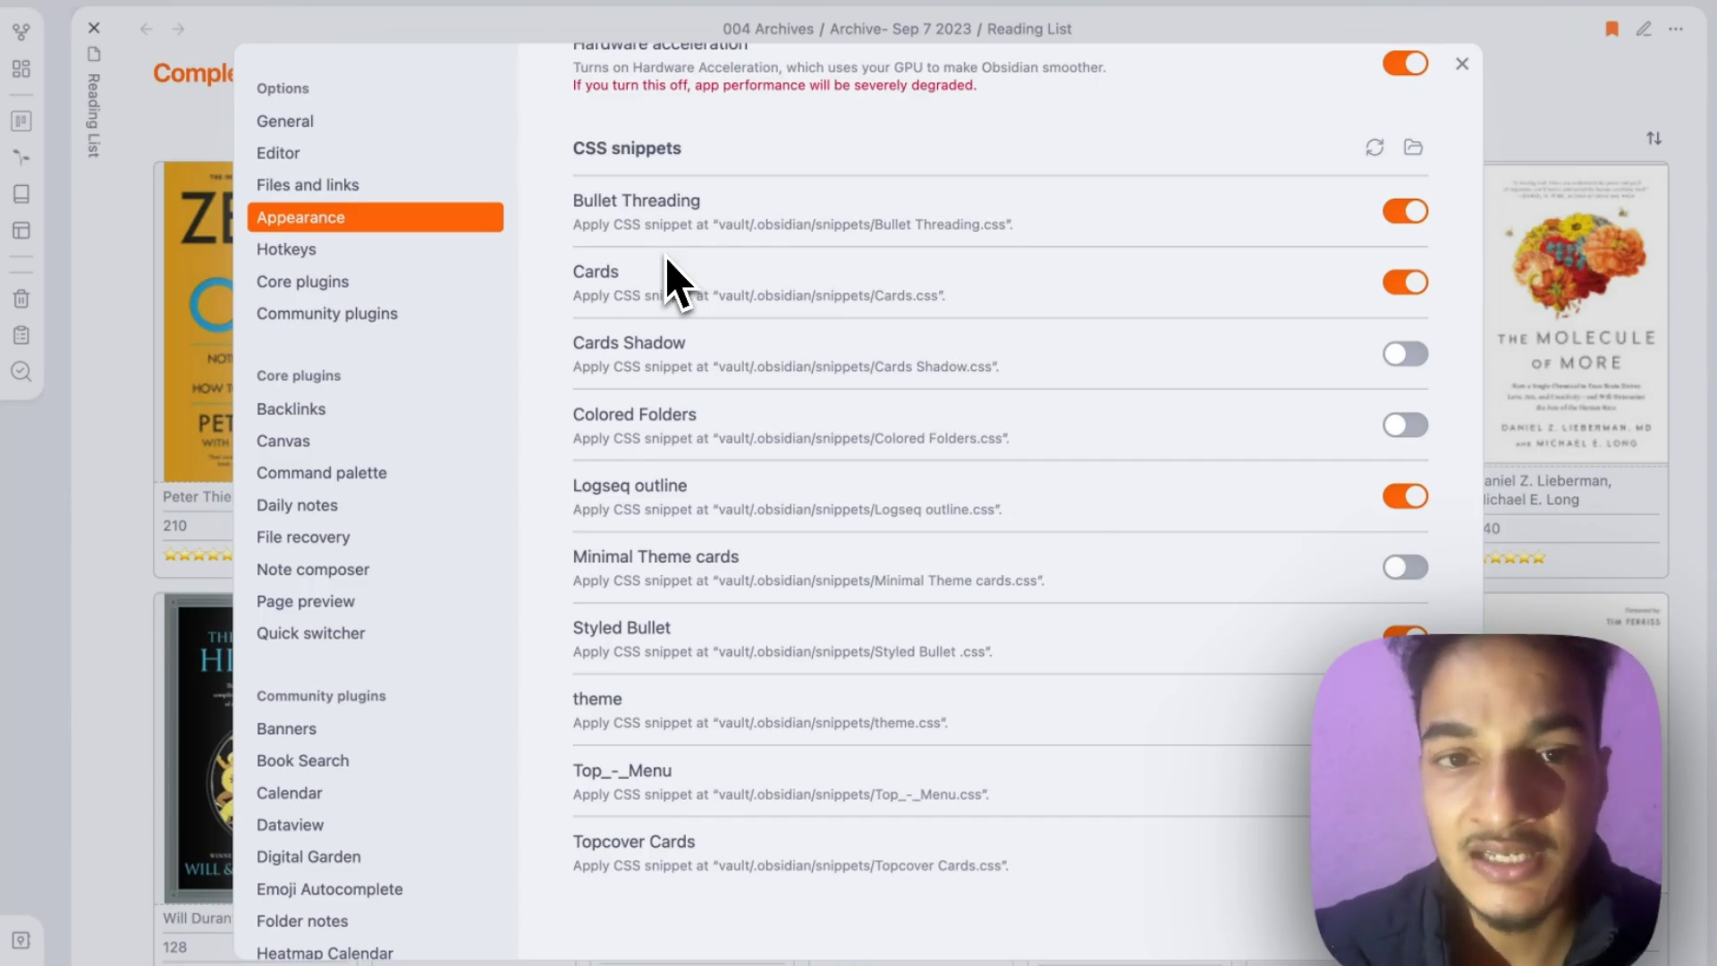
pyautogui.click(1407, 297)
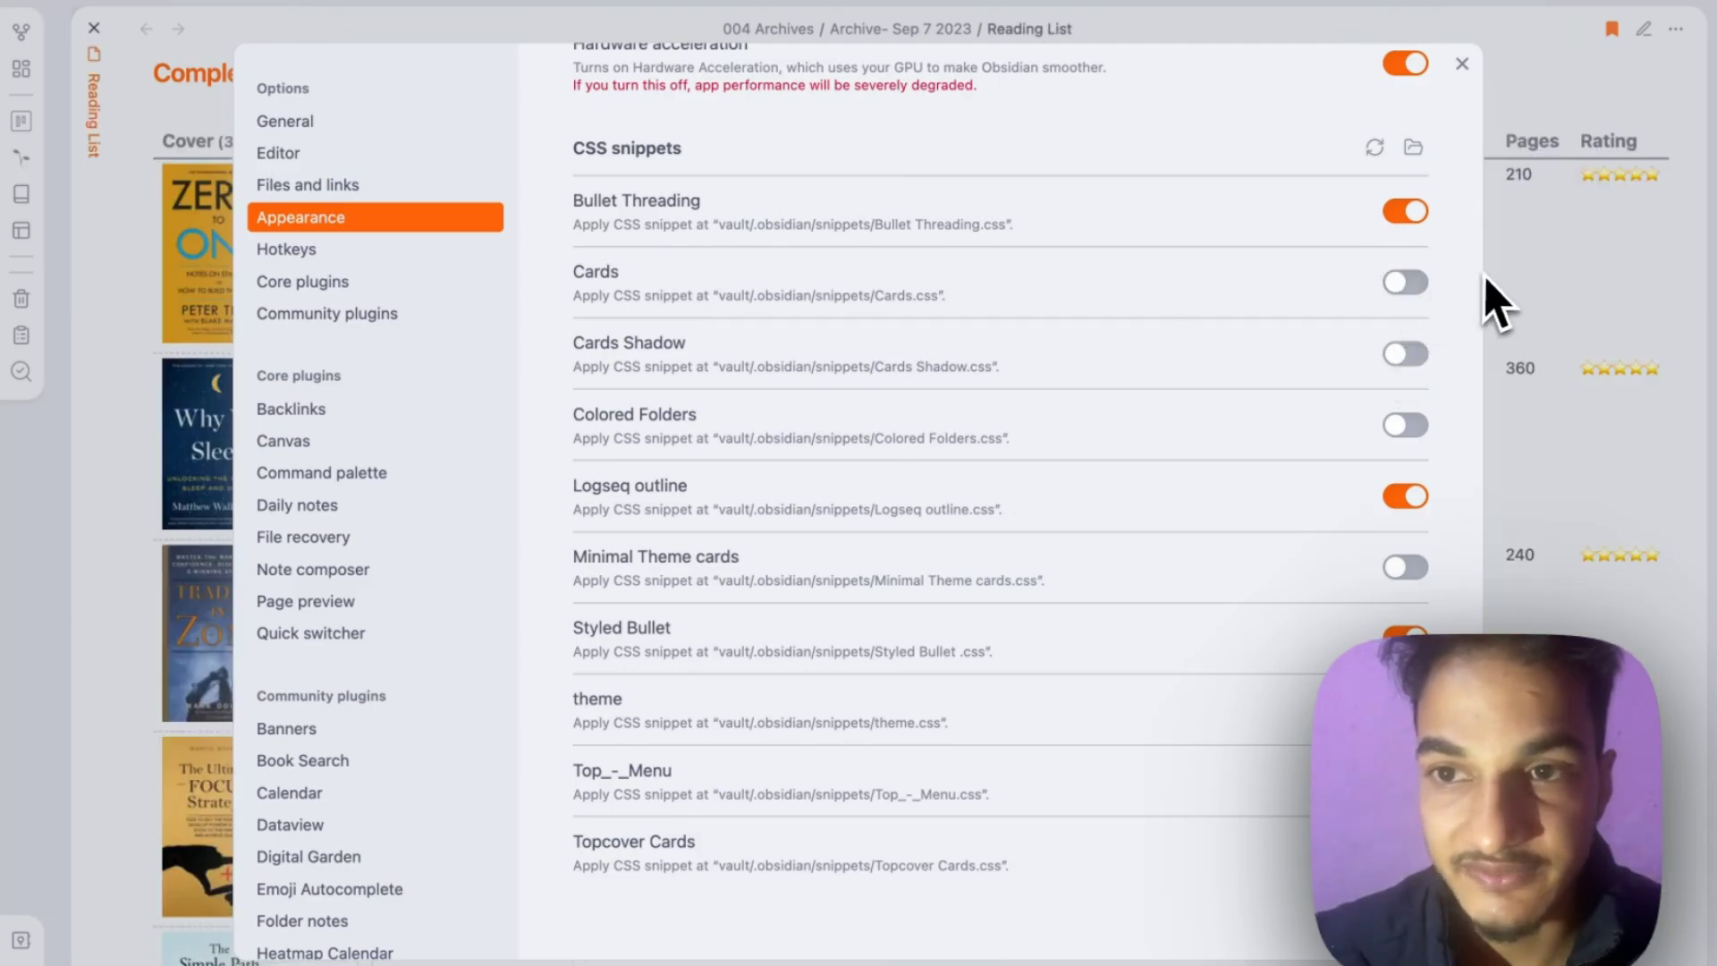
pyautogui.click(1514, 272)
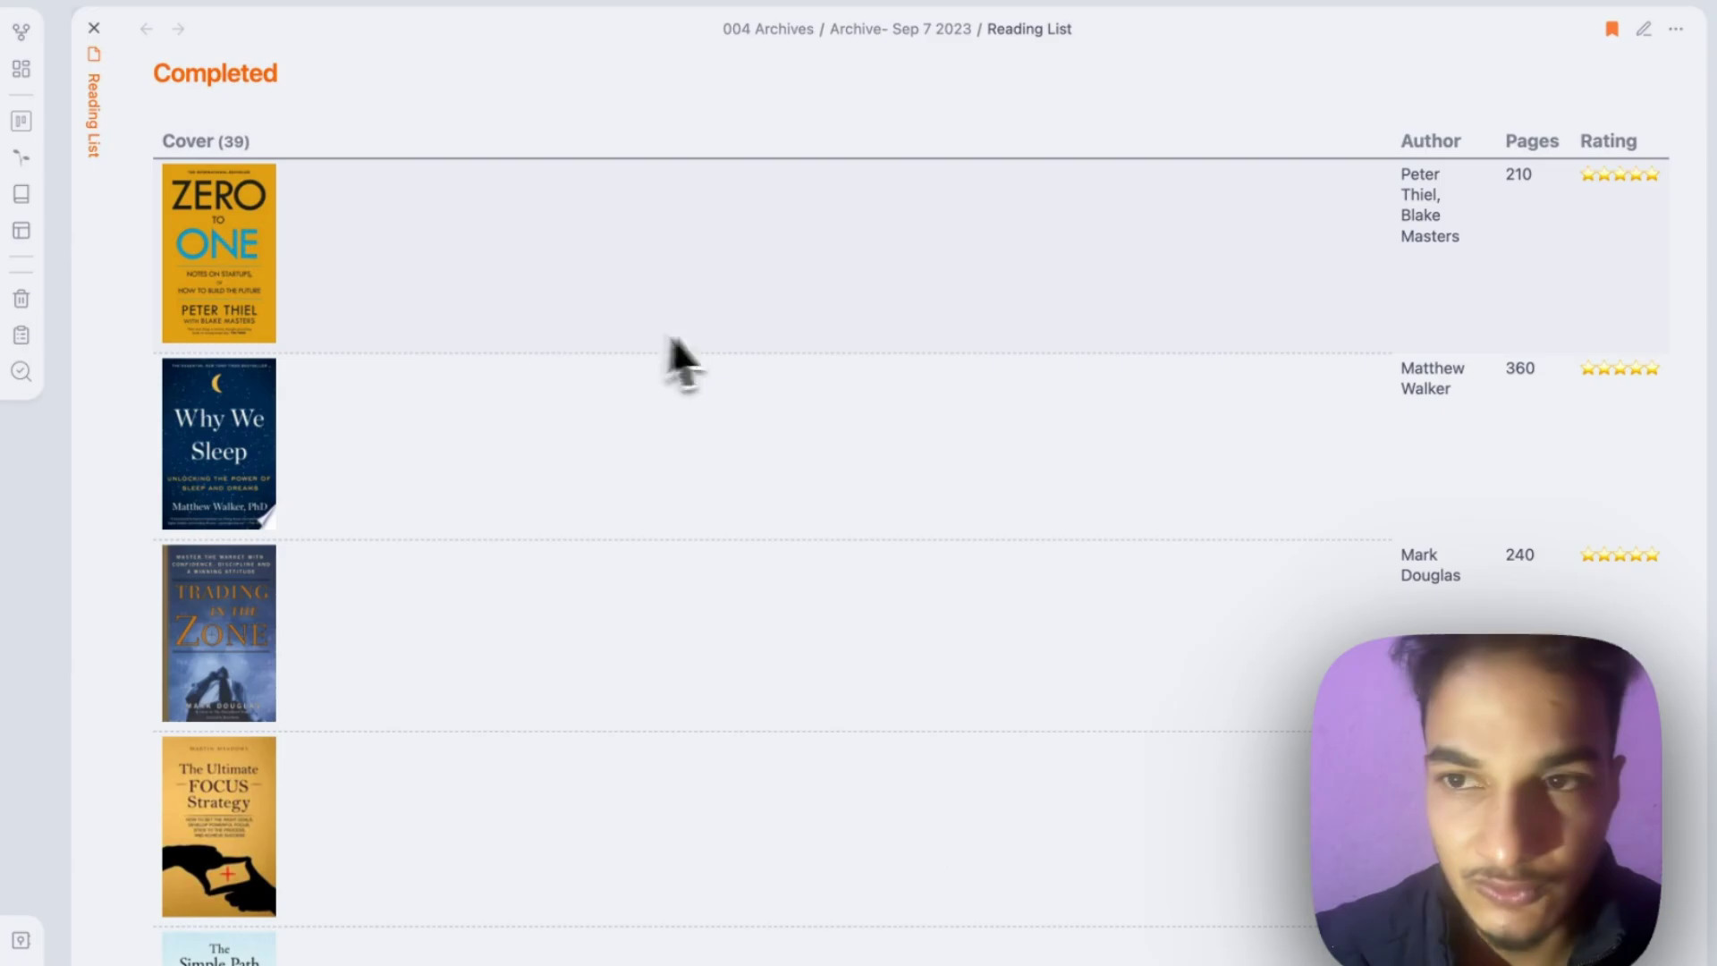
pyautogui.press('super+comma')
pyautogui.scroll(-2, 1162, 549)
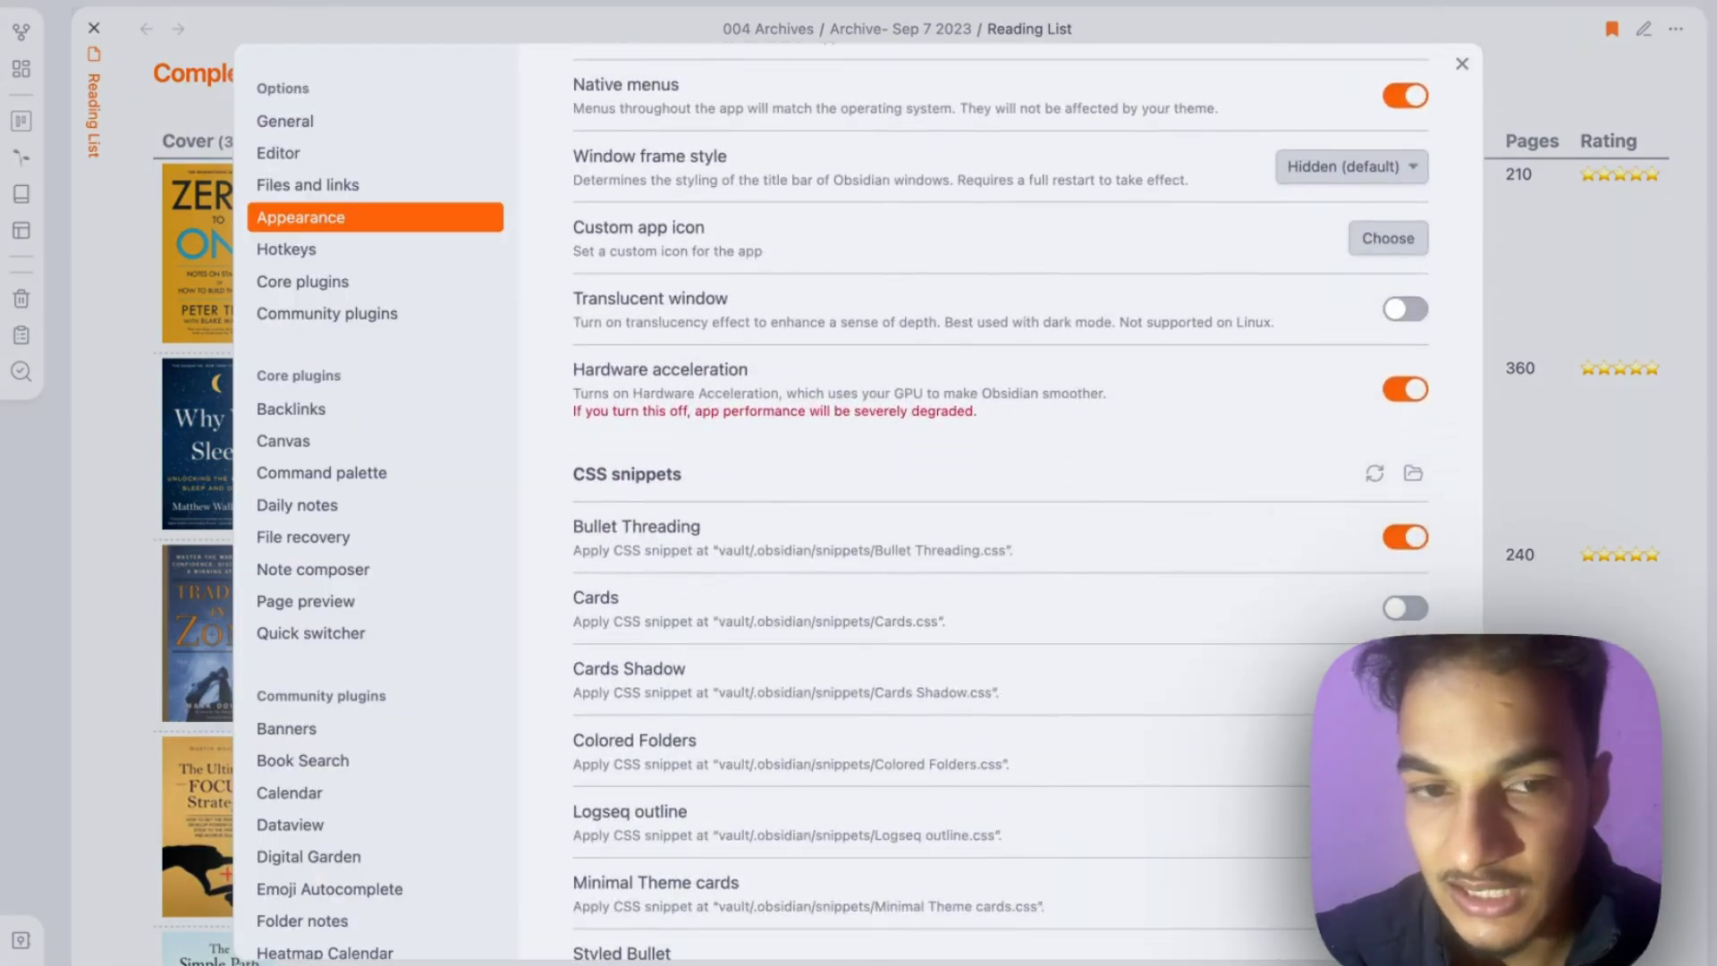
pyautogui.click(1404, 607)
pyautogui.click(1577, 510)
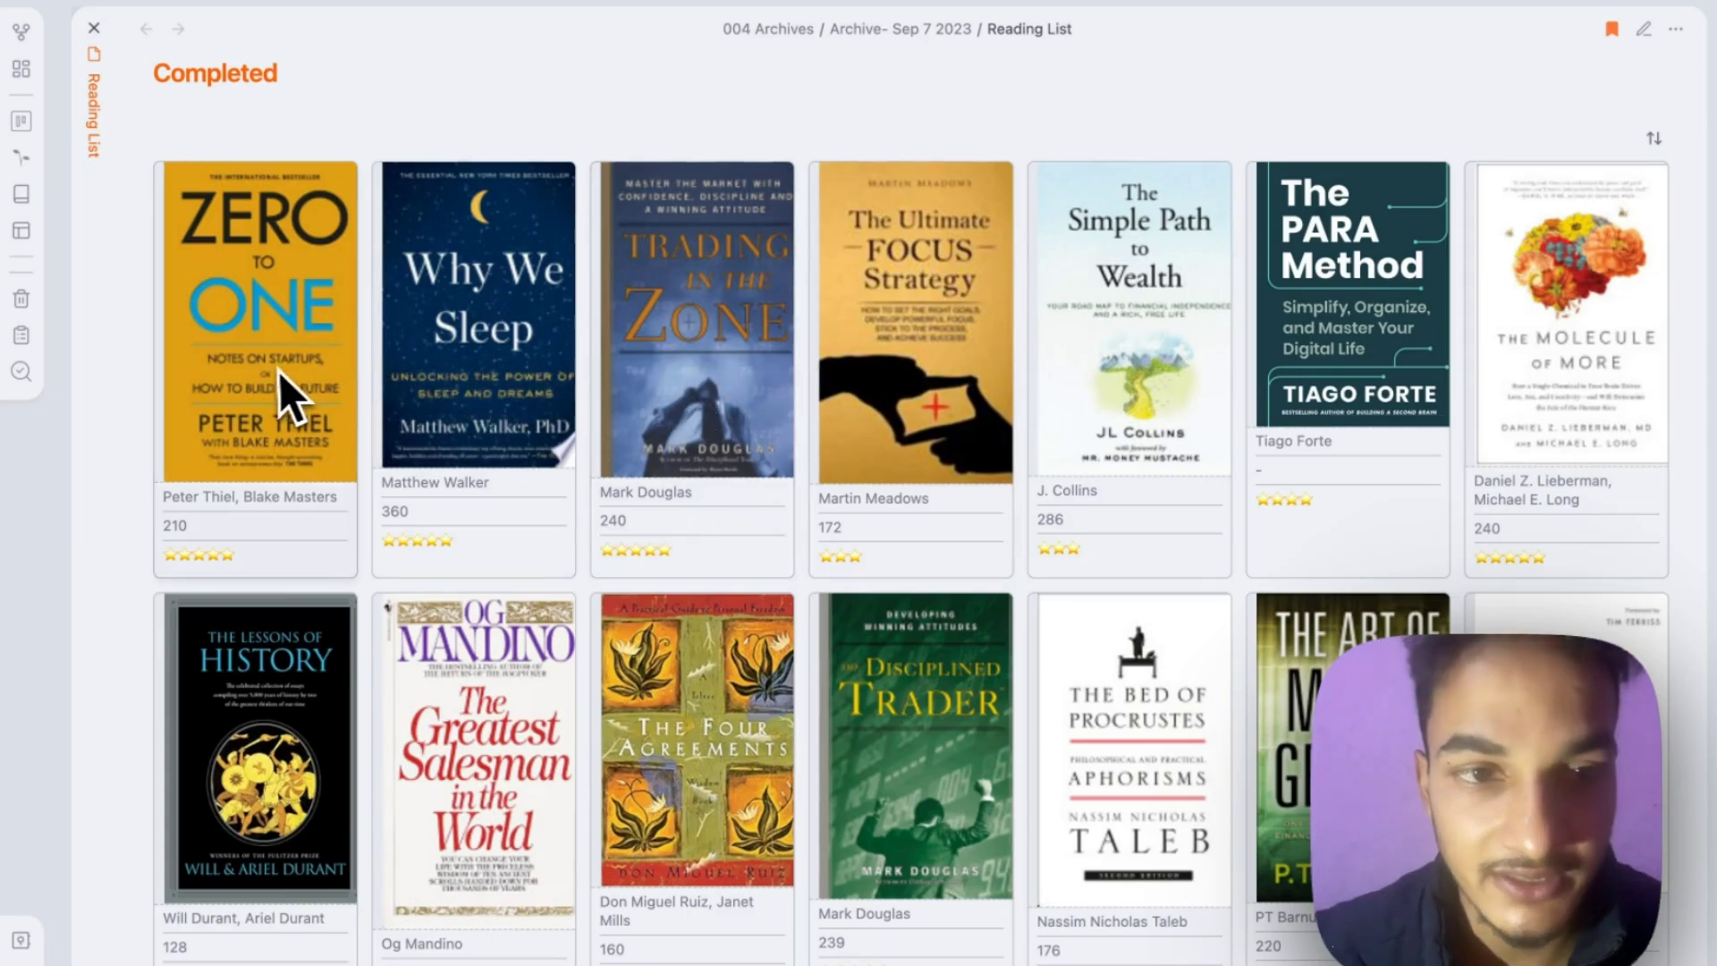
pyautogui.click(21, 939)
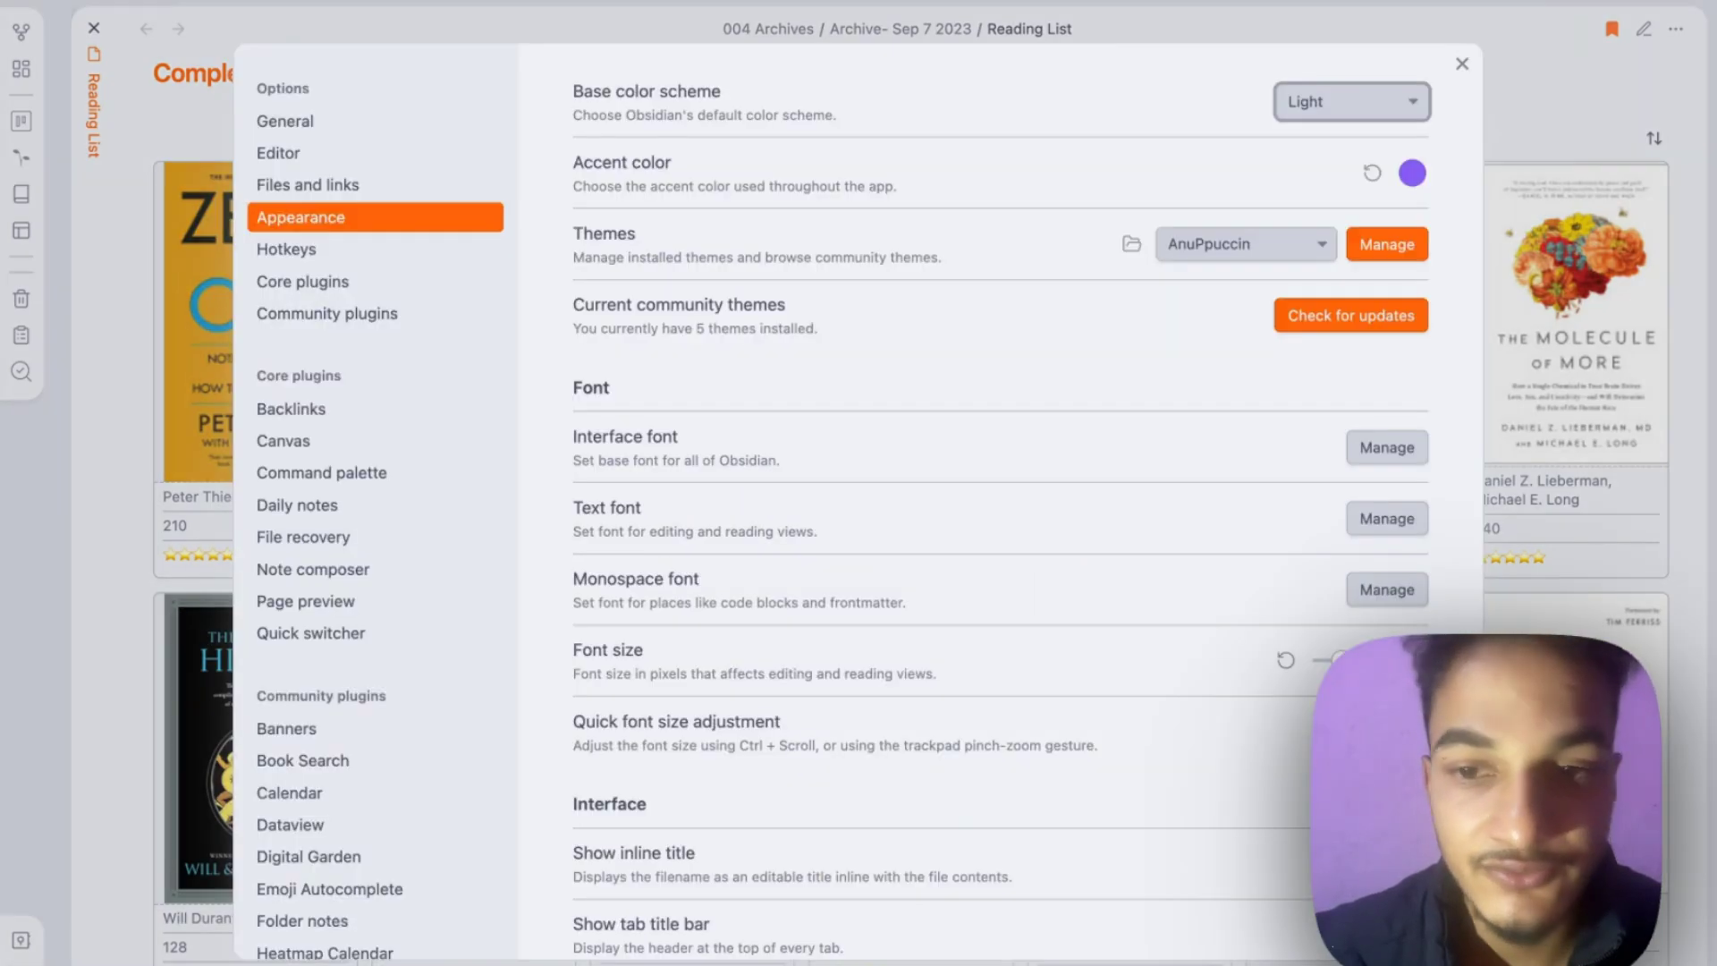
pyautogui.scroll(-1, 550, 797)
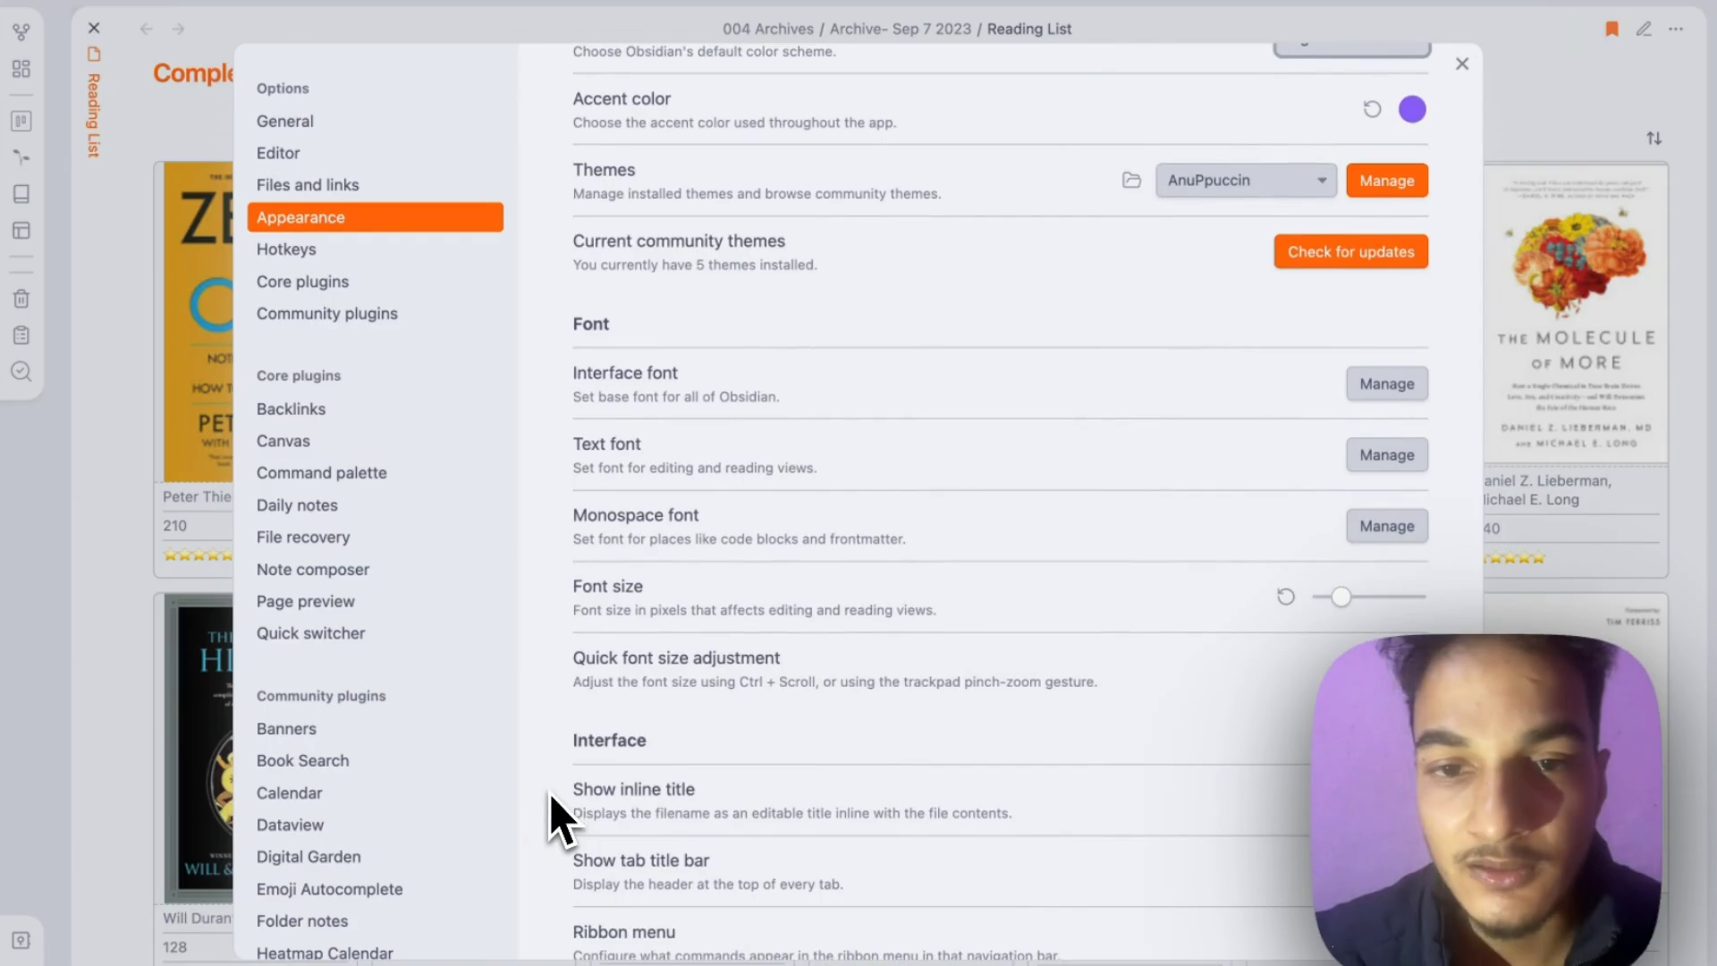
pyautogui.scroll(-2, 551, 793)
pyautogui.scroll(-3, 551, 793)
pyautogui.scroll(-10, 551, 793)
pyautogui.scroll(-1, 550, 794)
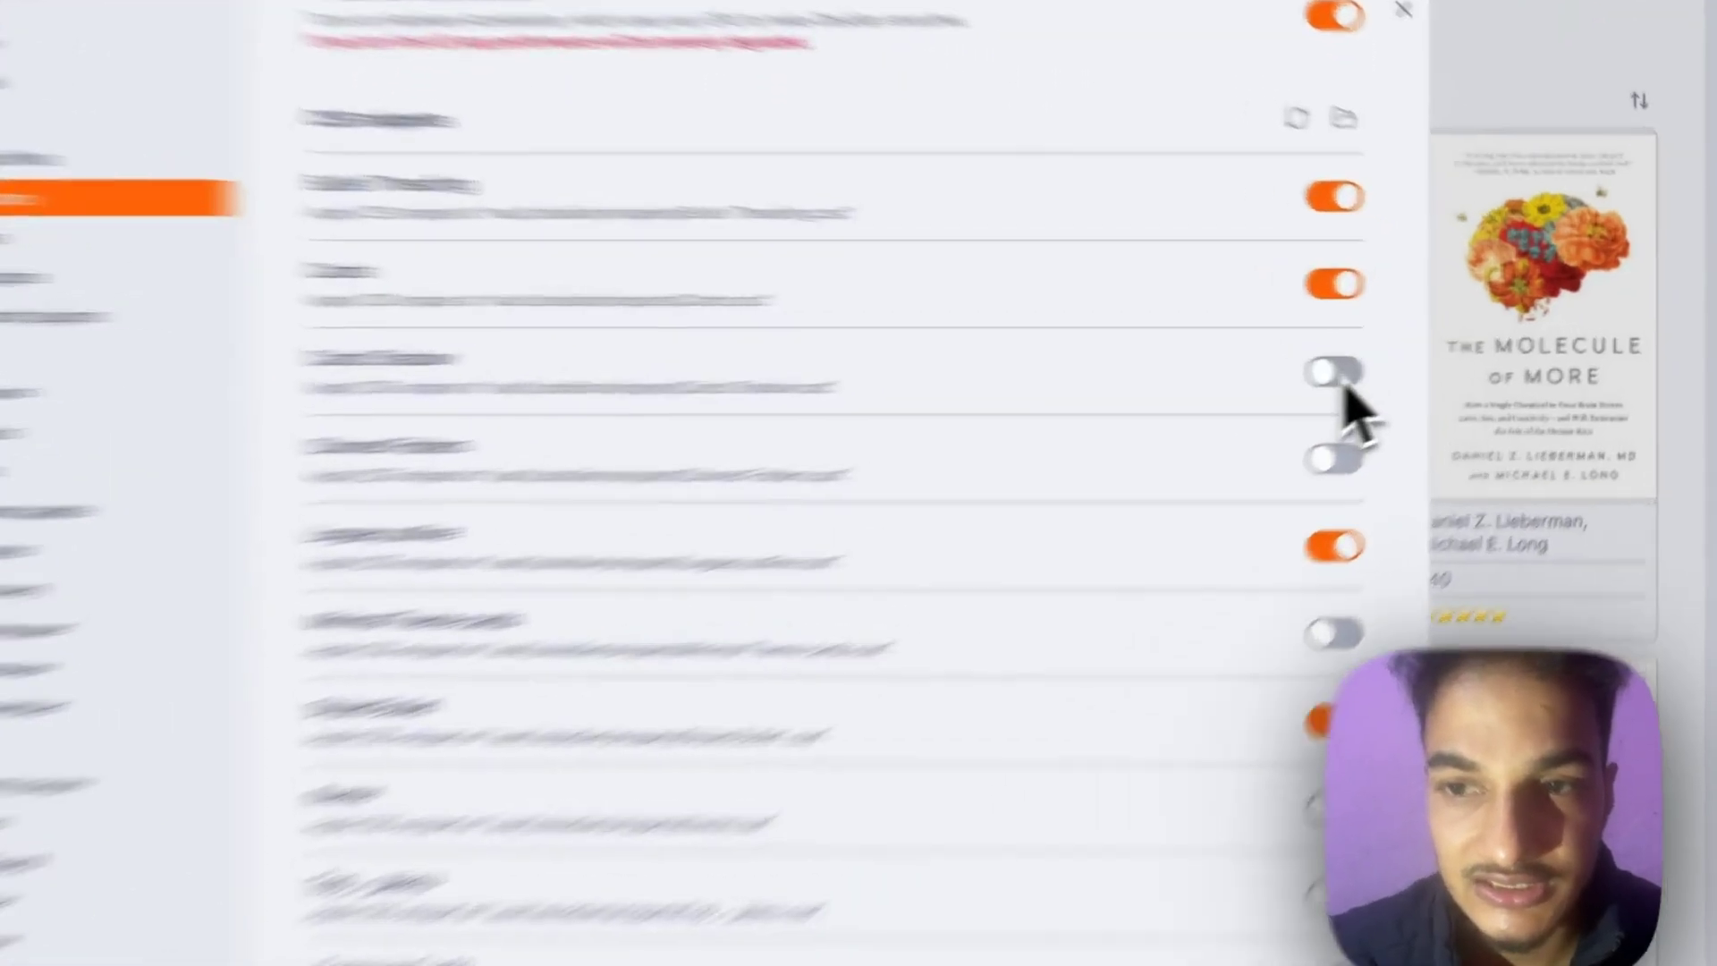
pyautogui.click(1340, 378)
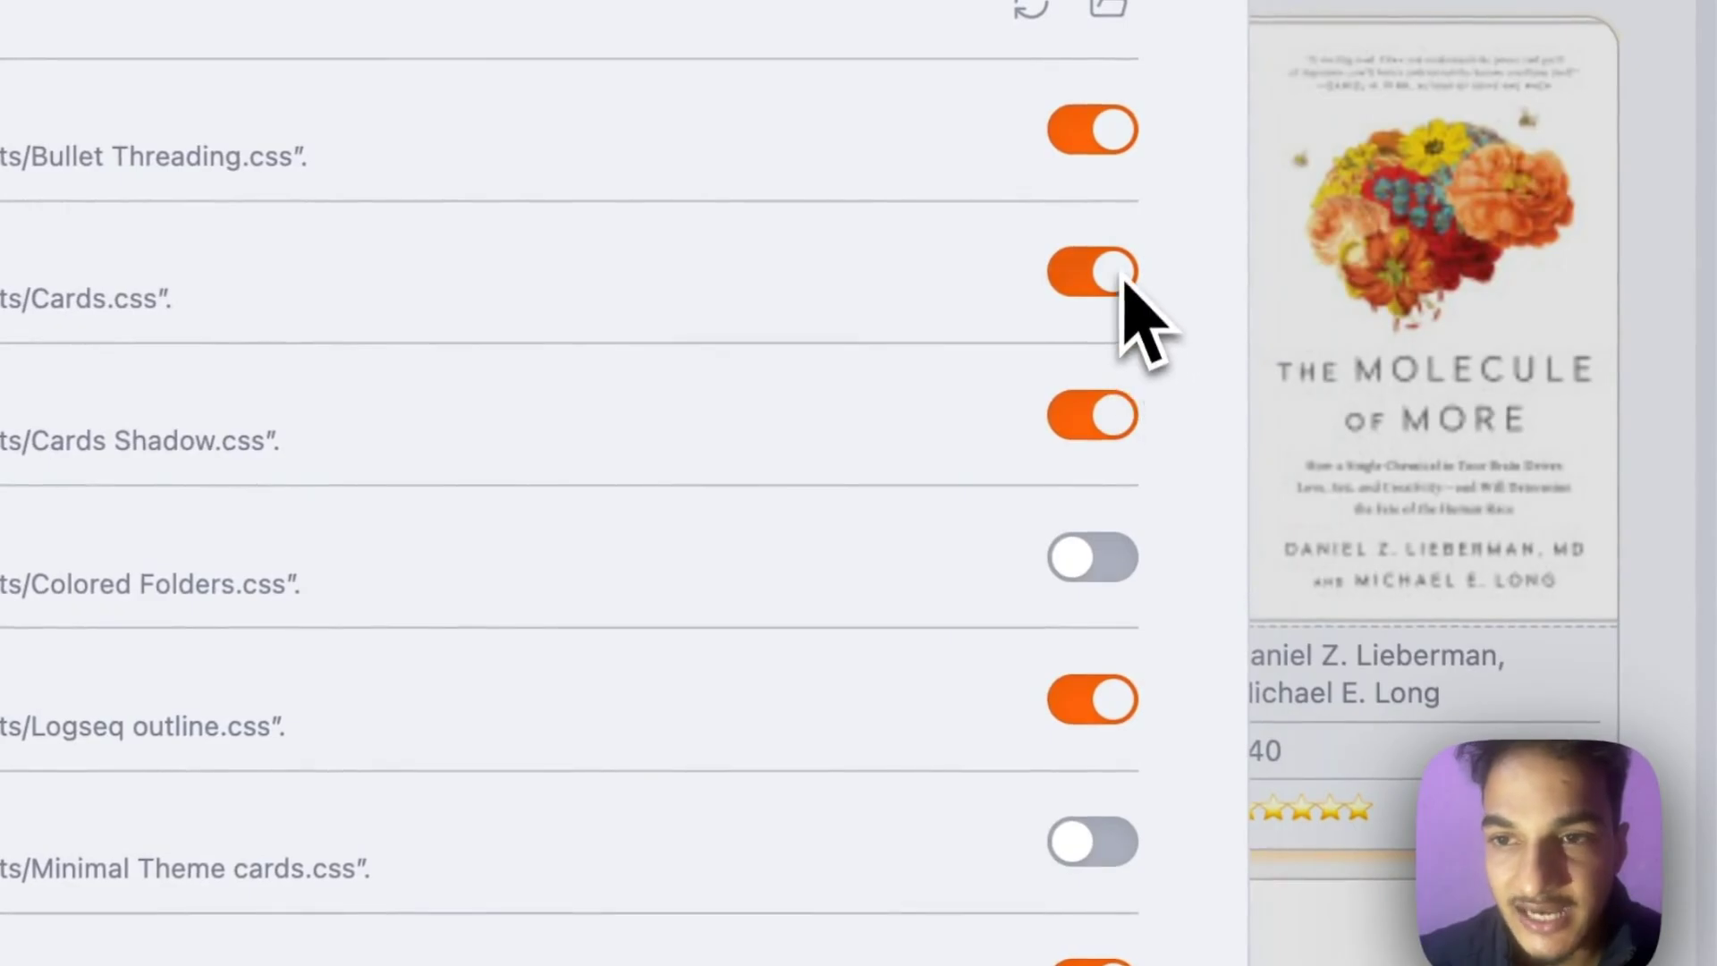
pyautogui.click(1122, 272)
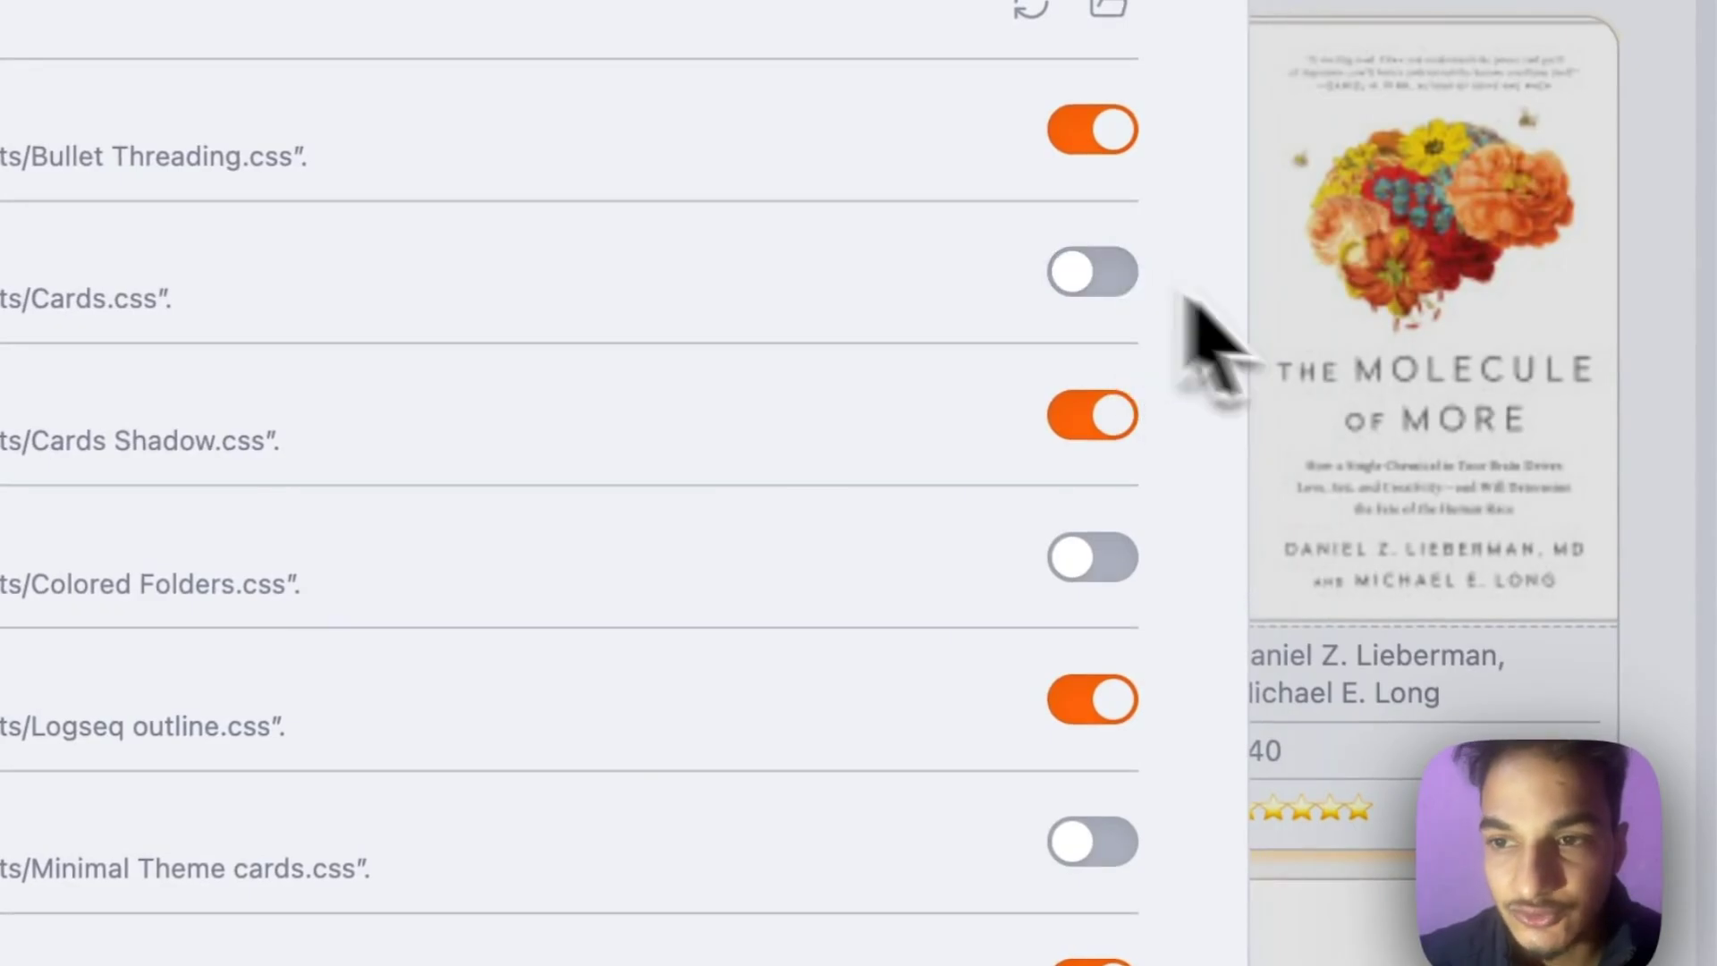
pyautogui.press('Escape')
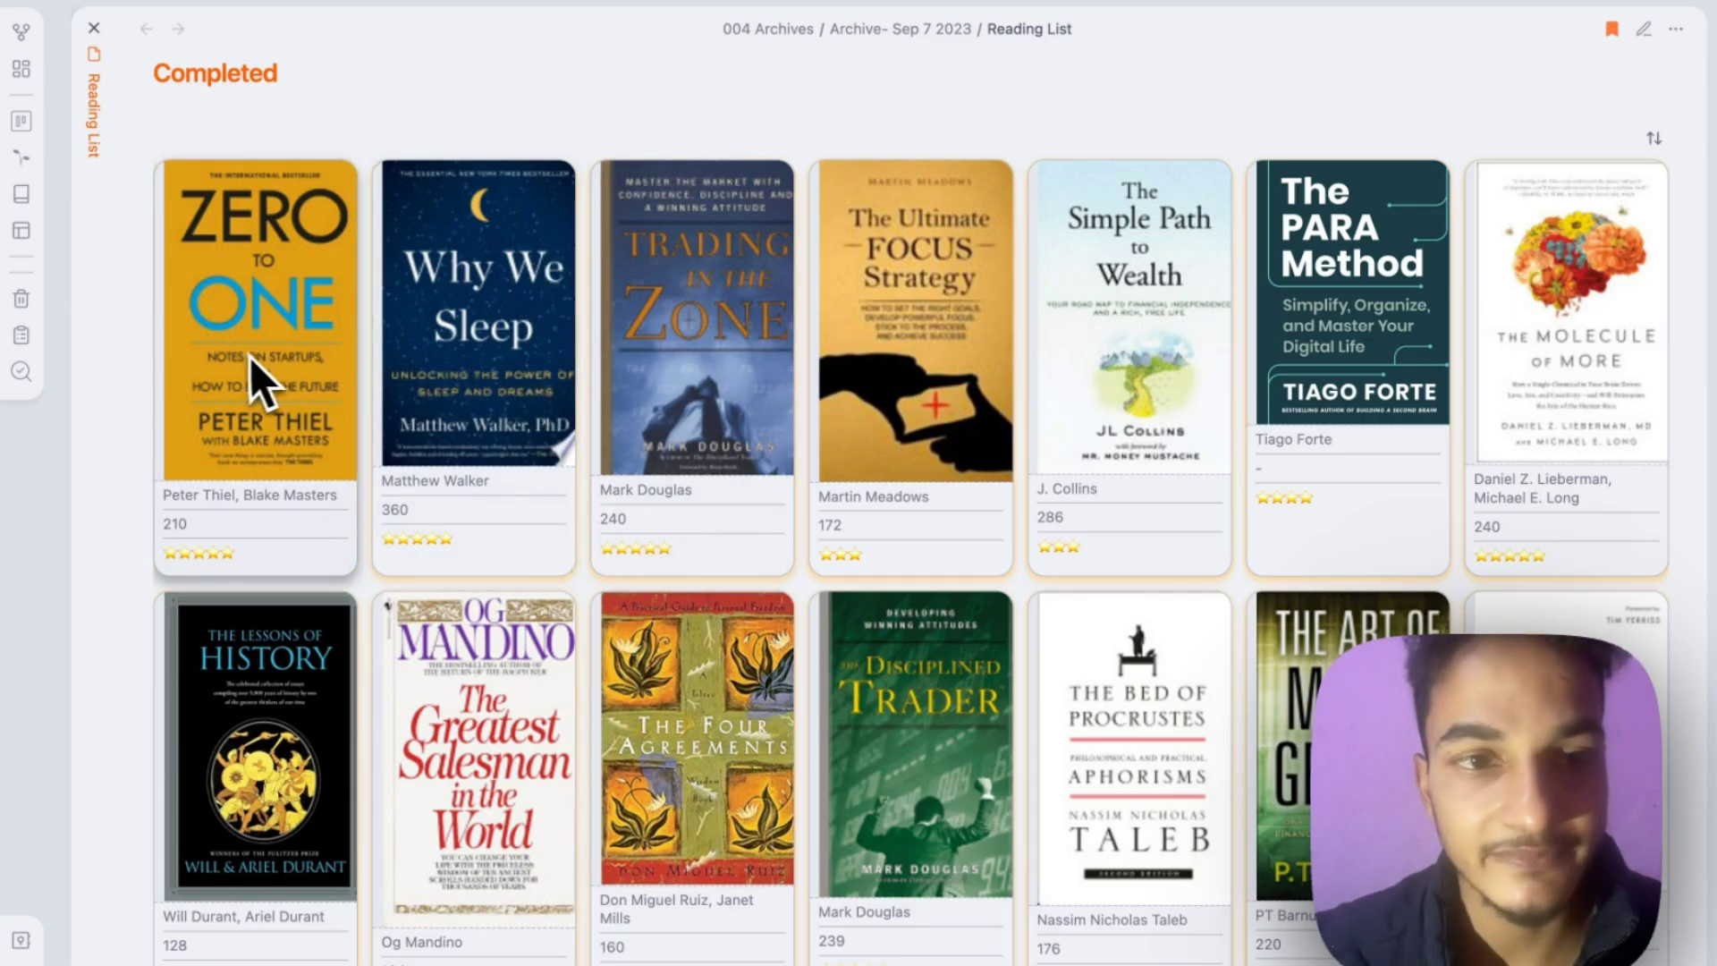
# Step: Create a new note in a pane beside the reading list
pyautogui.click(502, 315)
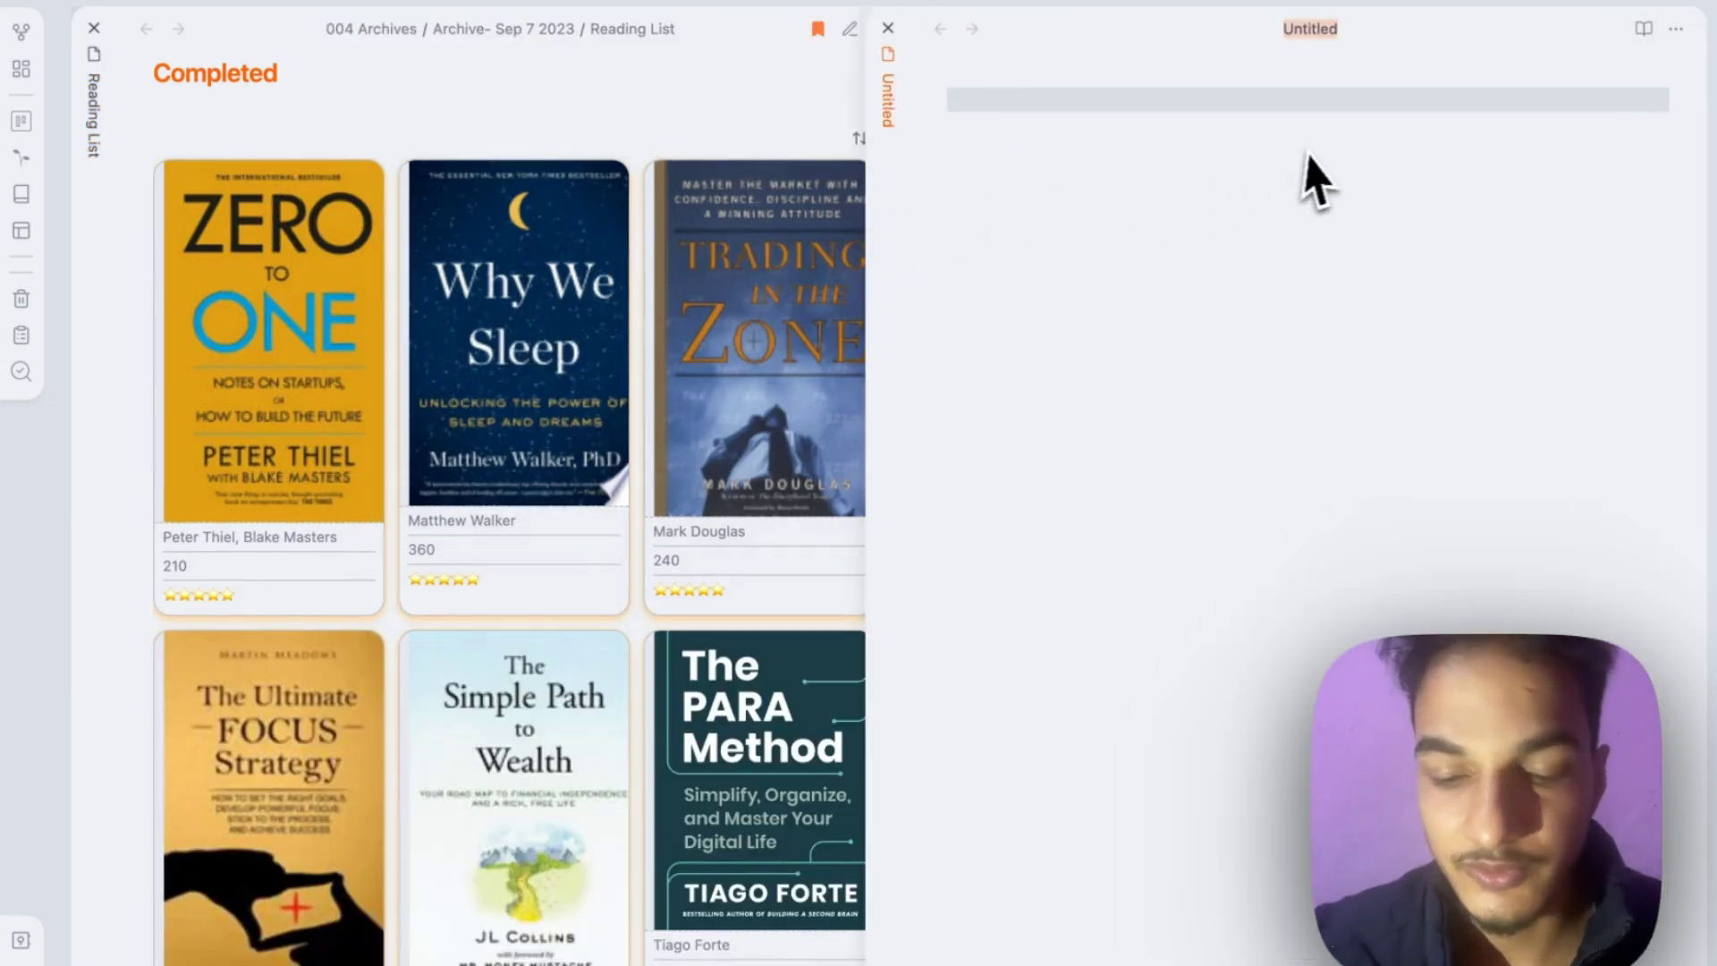
pyautogui.write('New no')
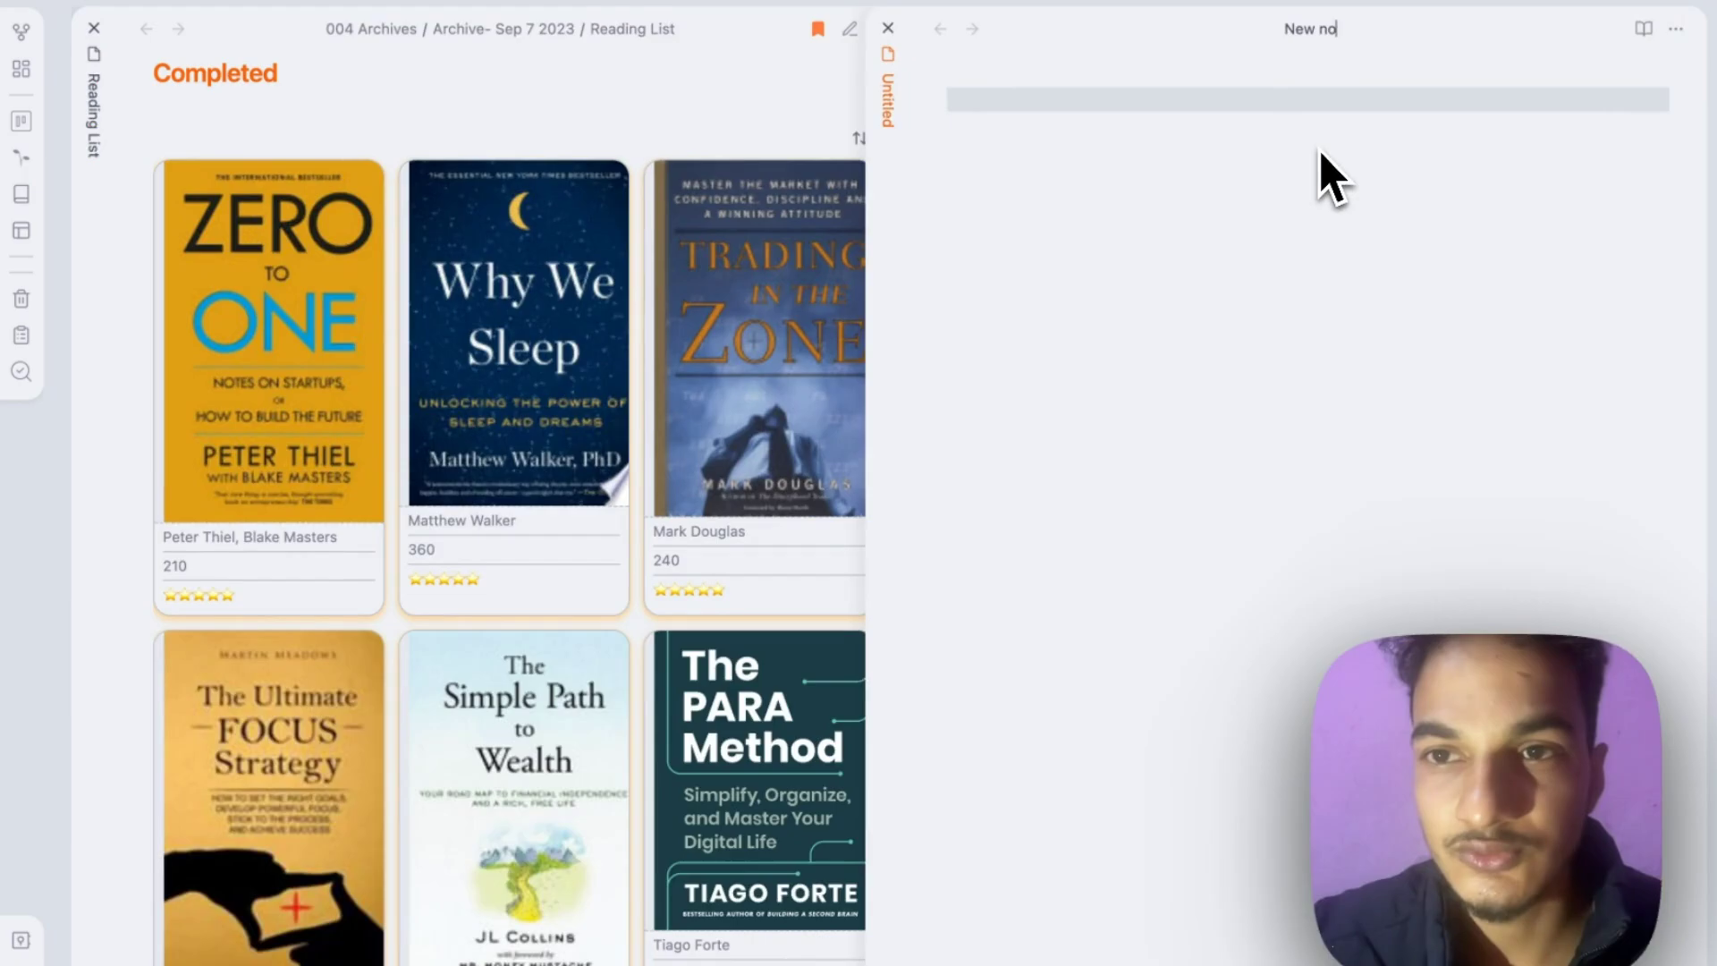
pyautogui.write('```')
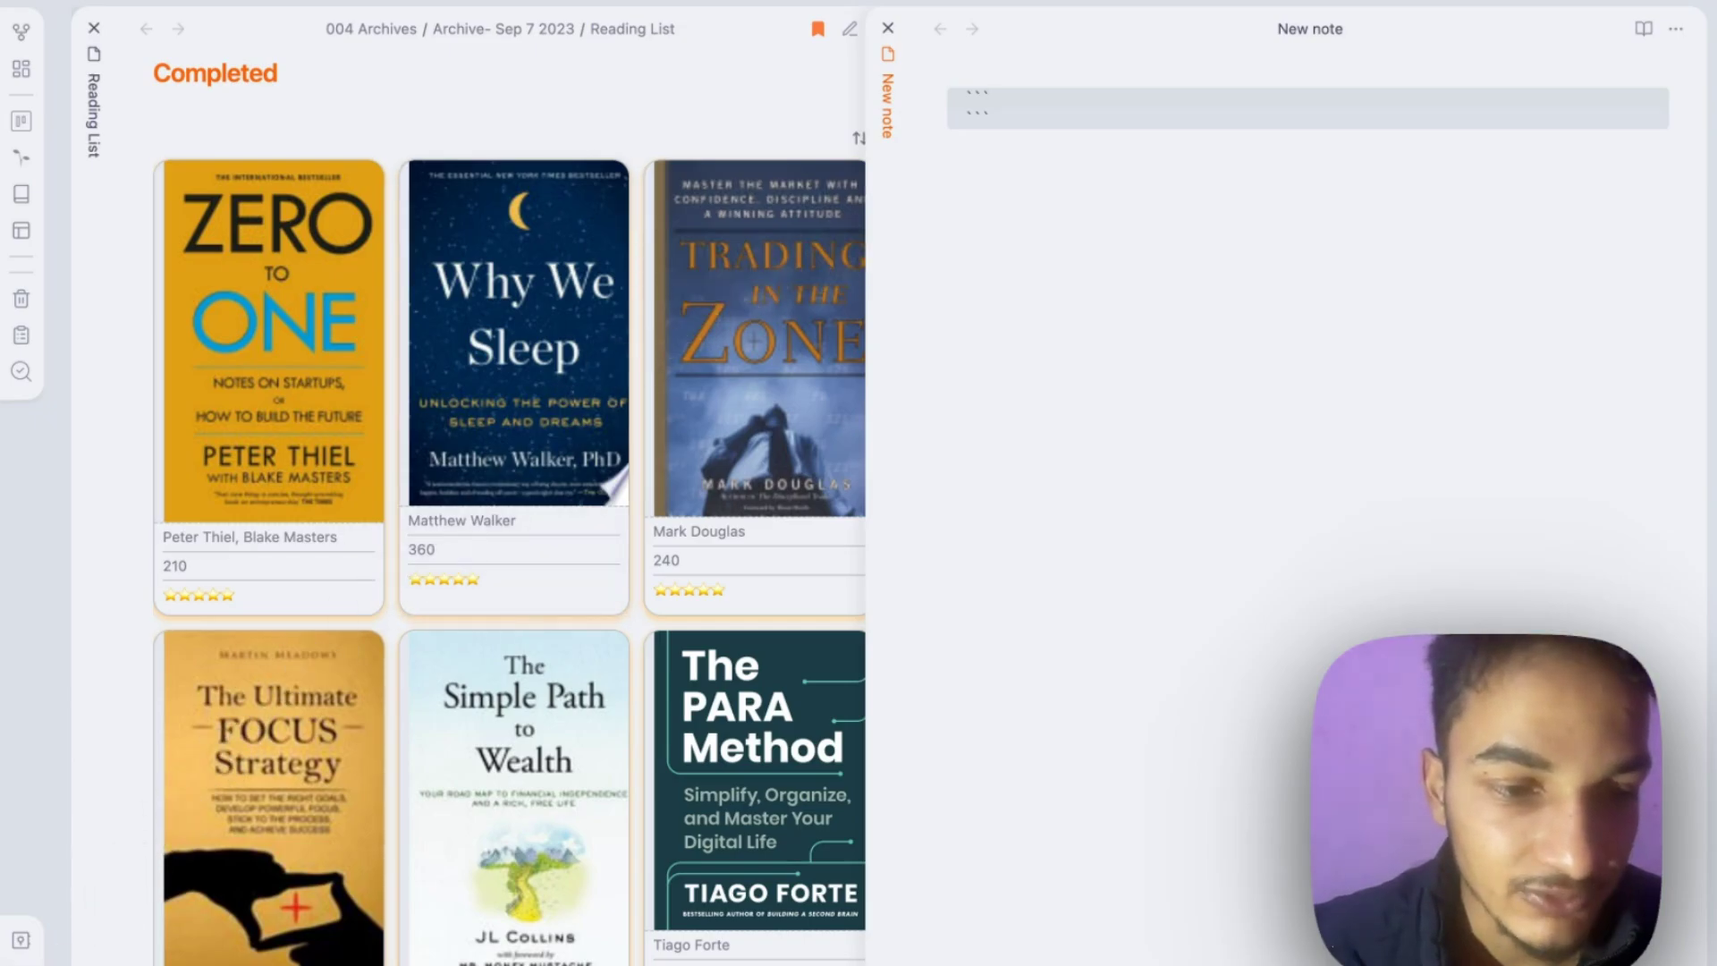
pyautogui.click(20, 940)
pyautogui.click(134, 756)
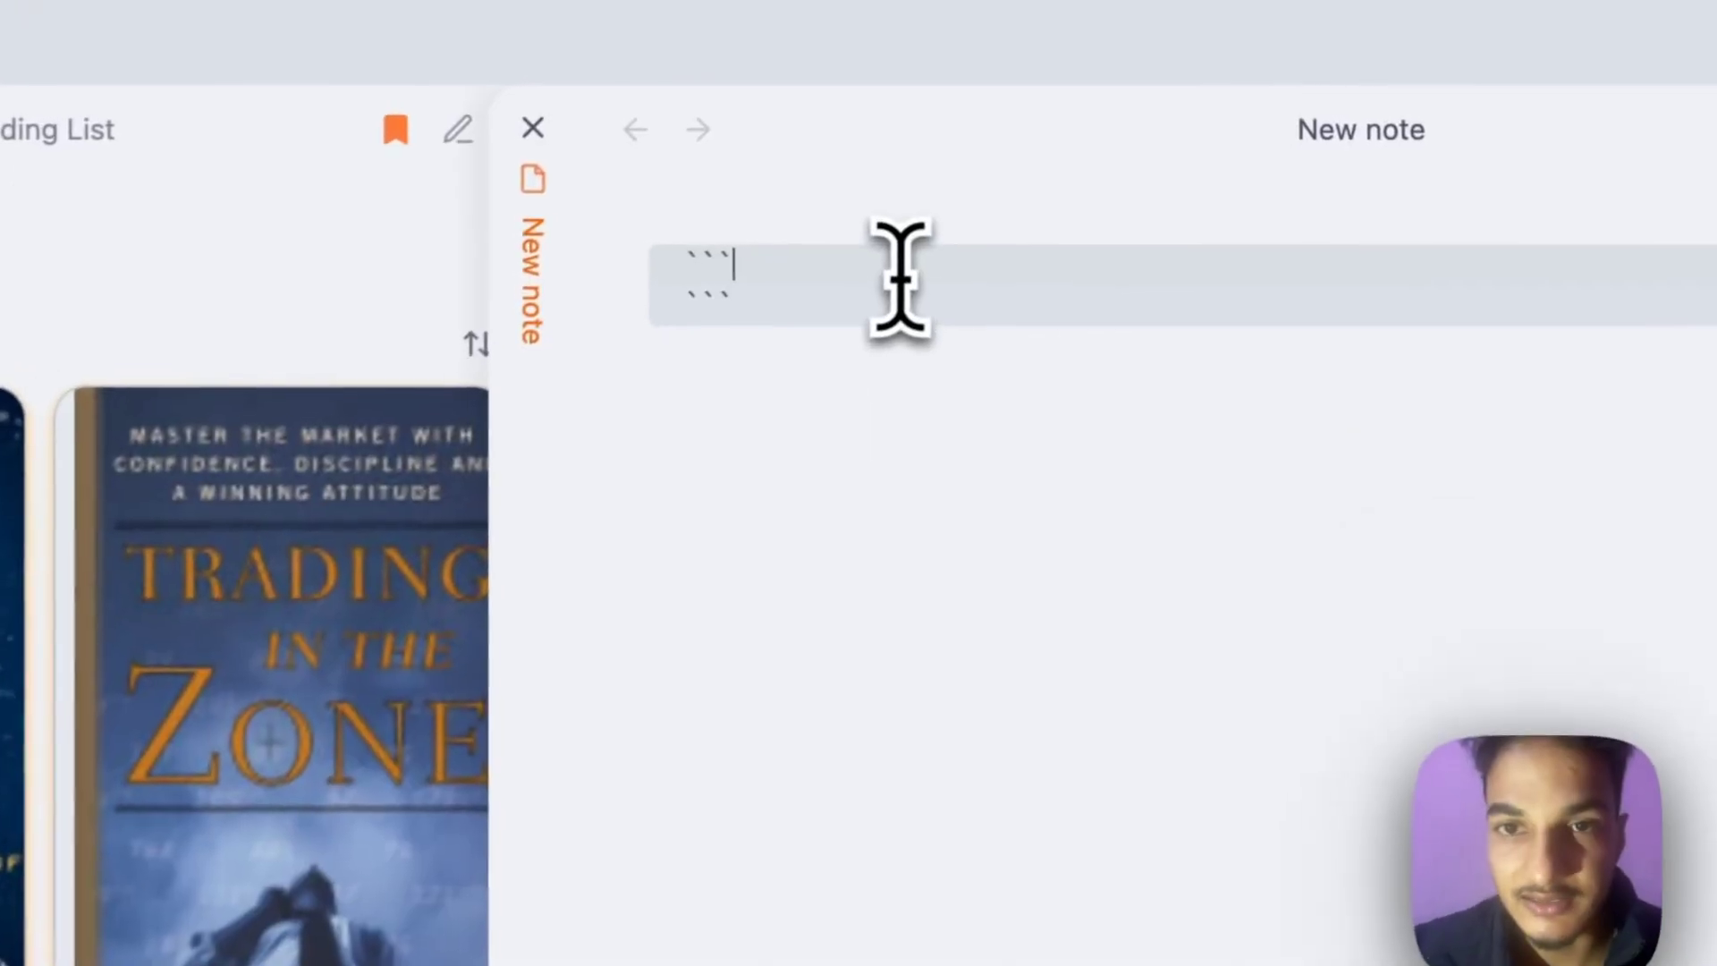
pyautogui.write('dataview')
# Step: Write a dataview code block with TABLE FROM #book and reopen its source
pyautogui.press('Return')
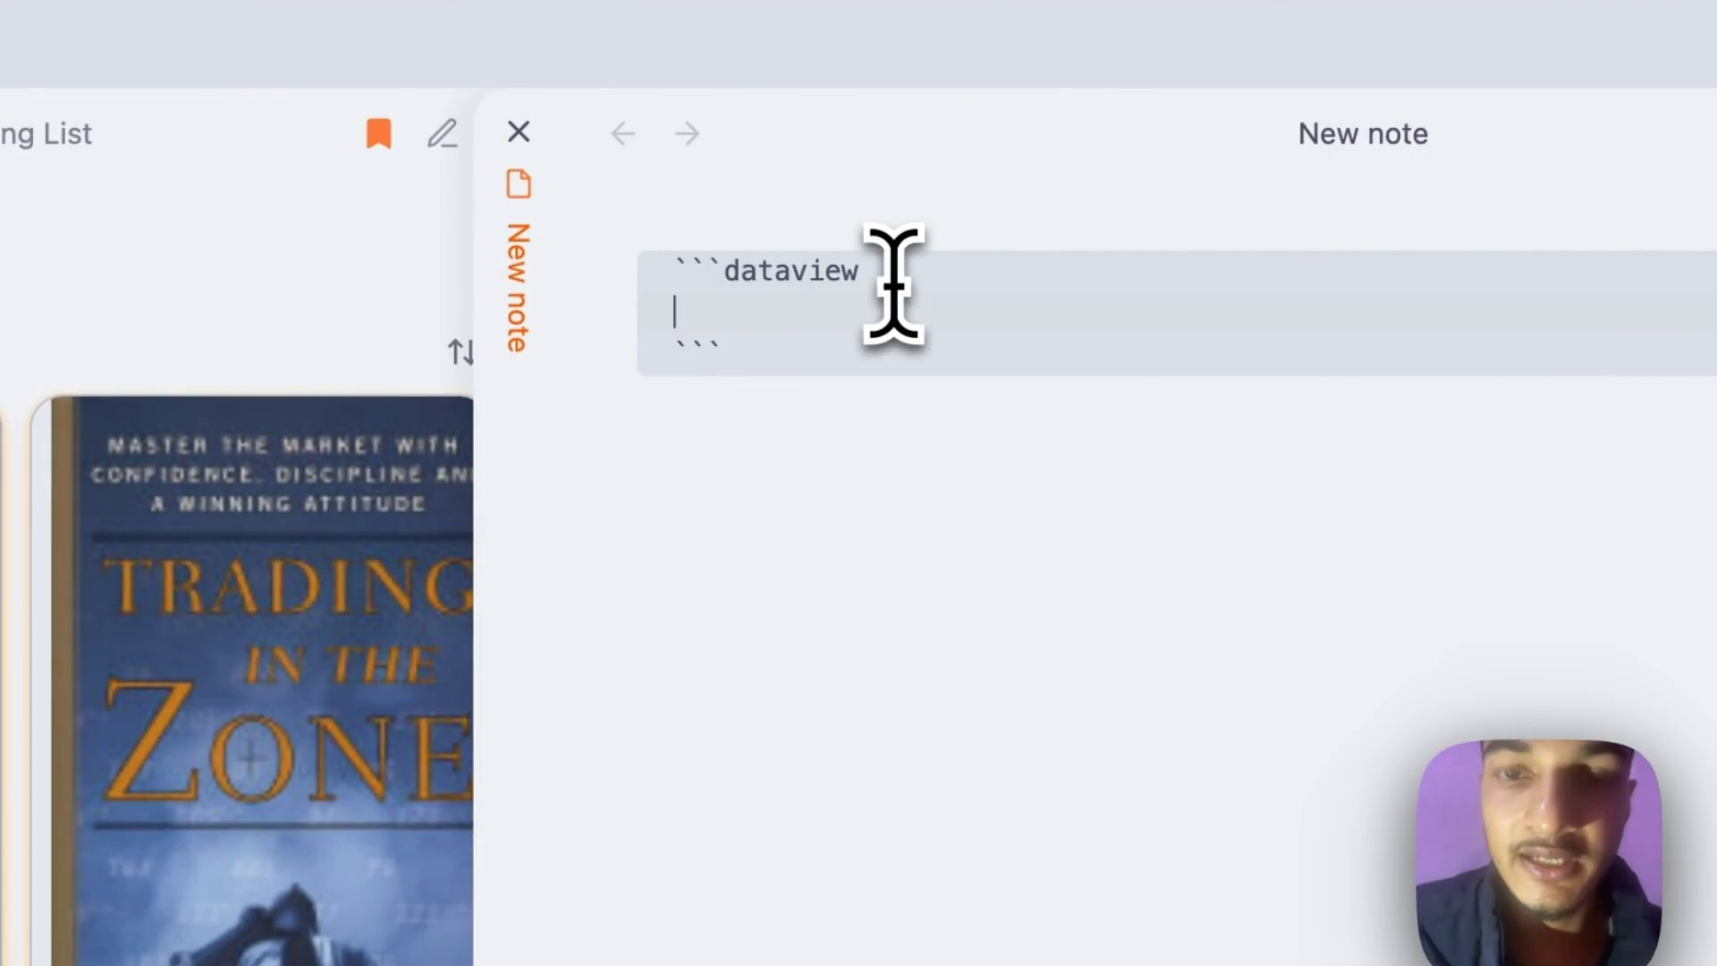
pyautogui.write('Table')
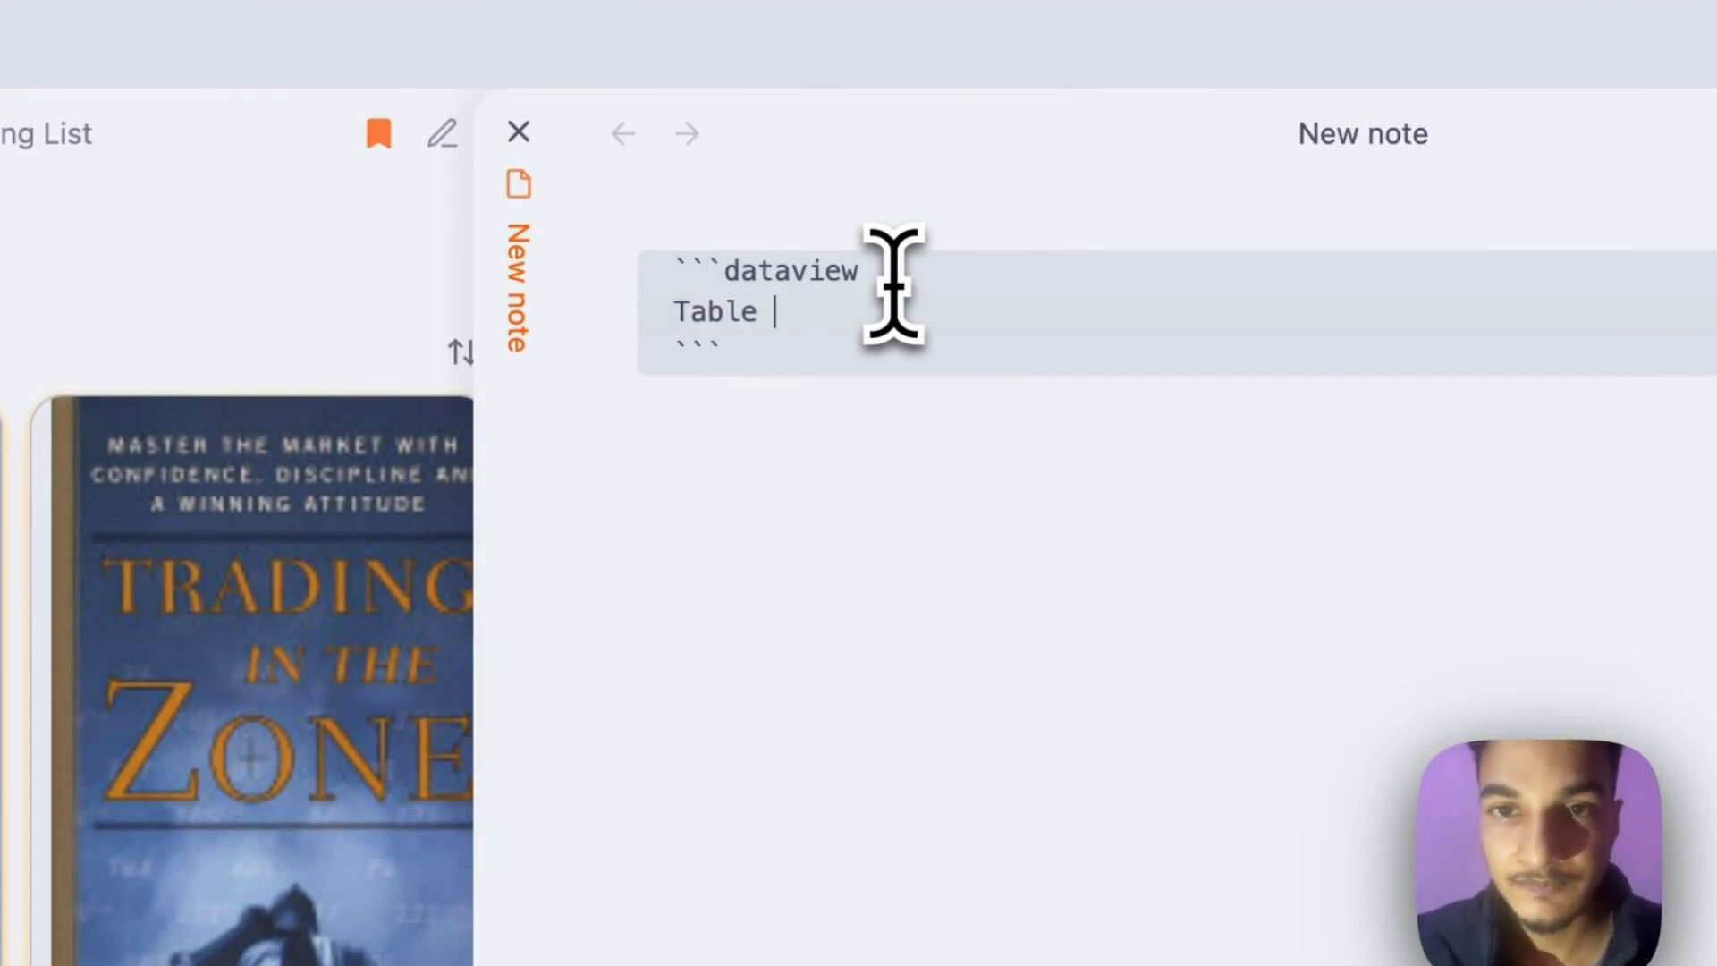
pyautogui.press('Return')
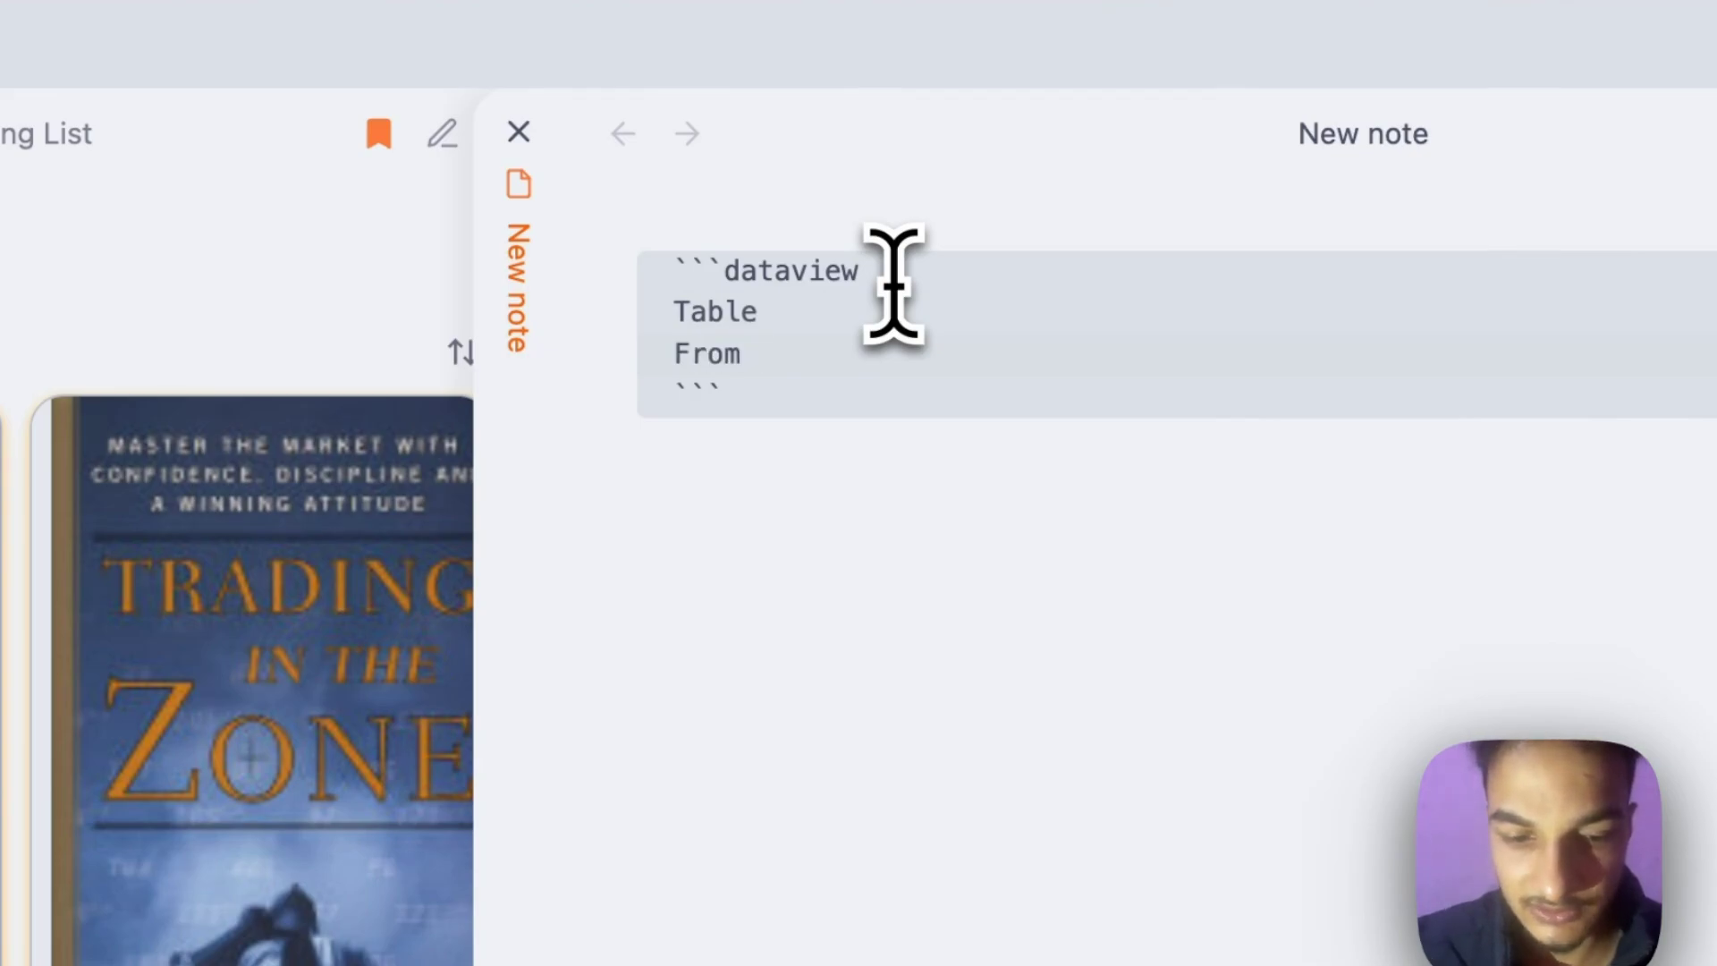
pyautogui.write('#book')
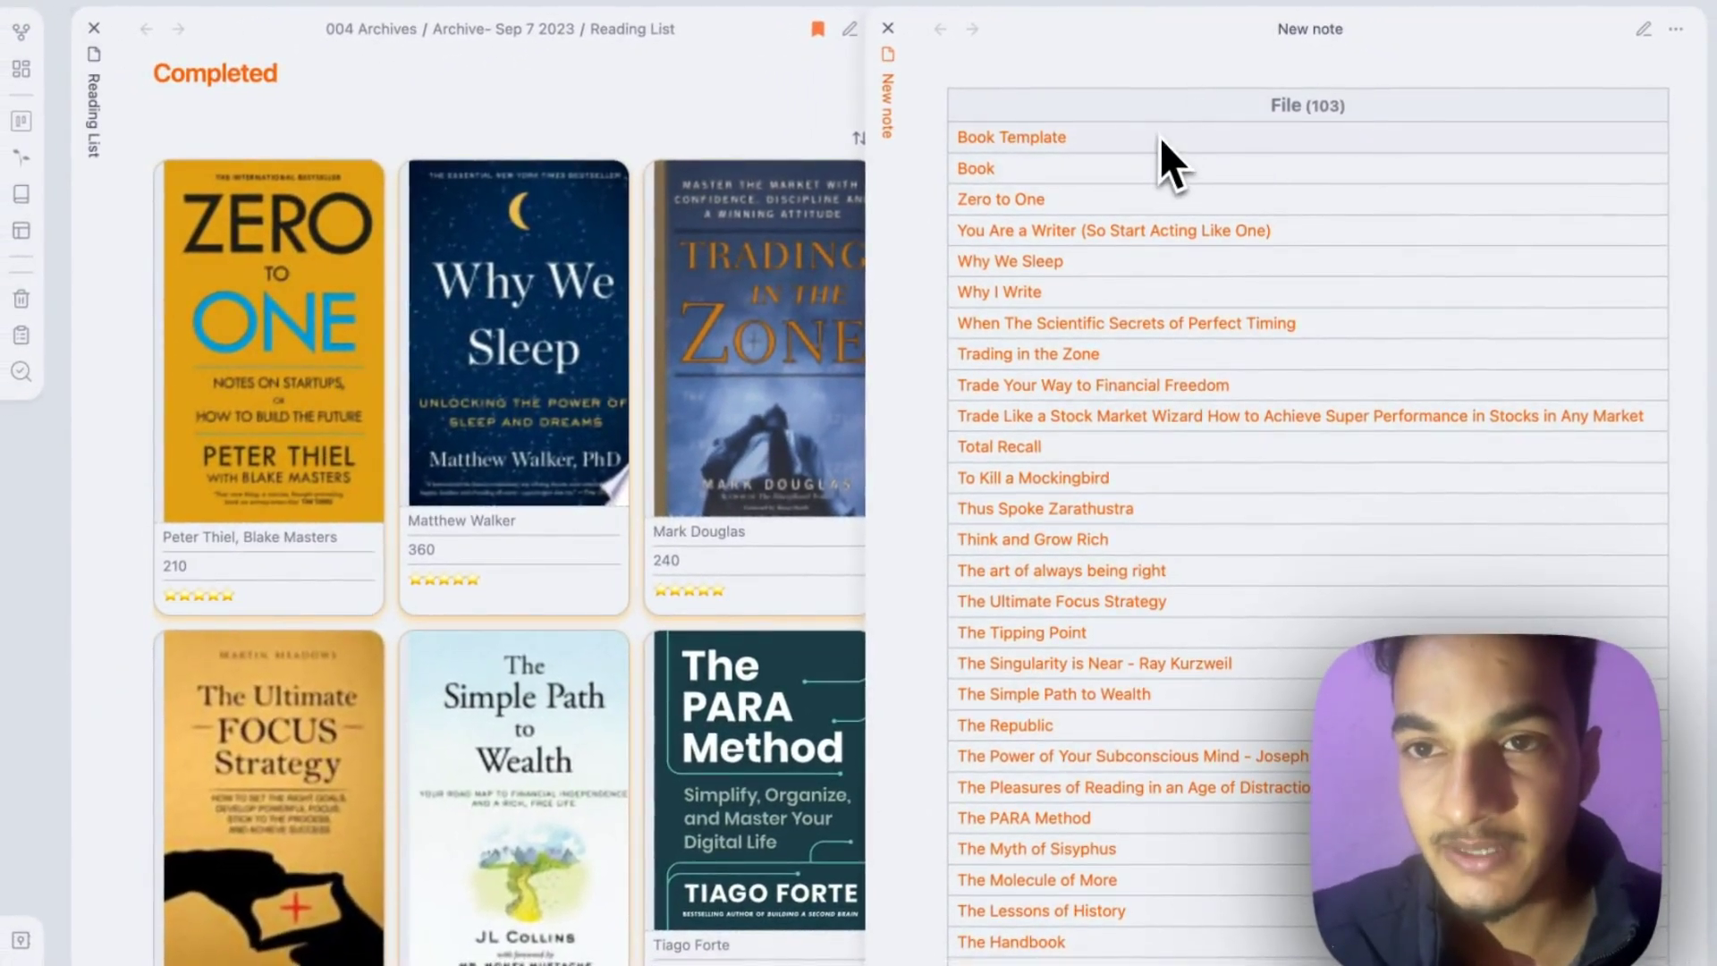
pyautogui.click(1168, 116)
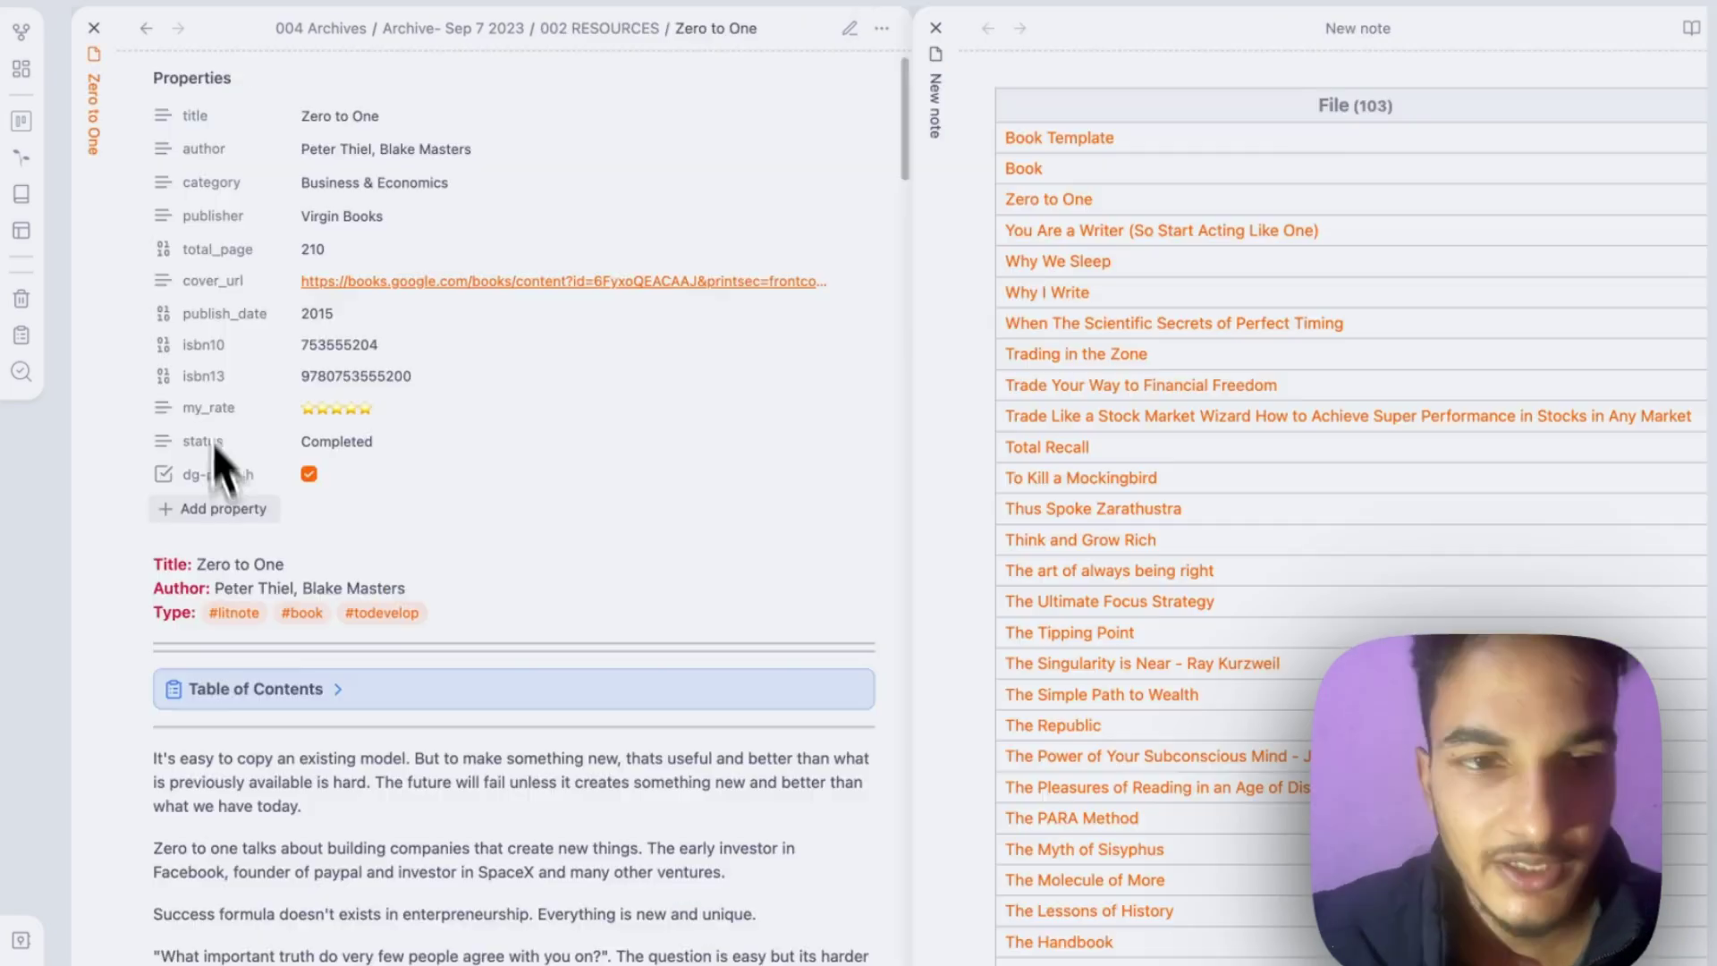
pyautogui.scroll(1, 222, 463)
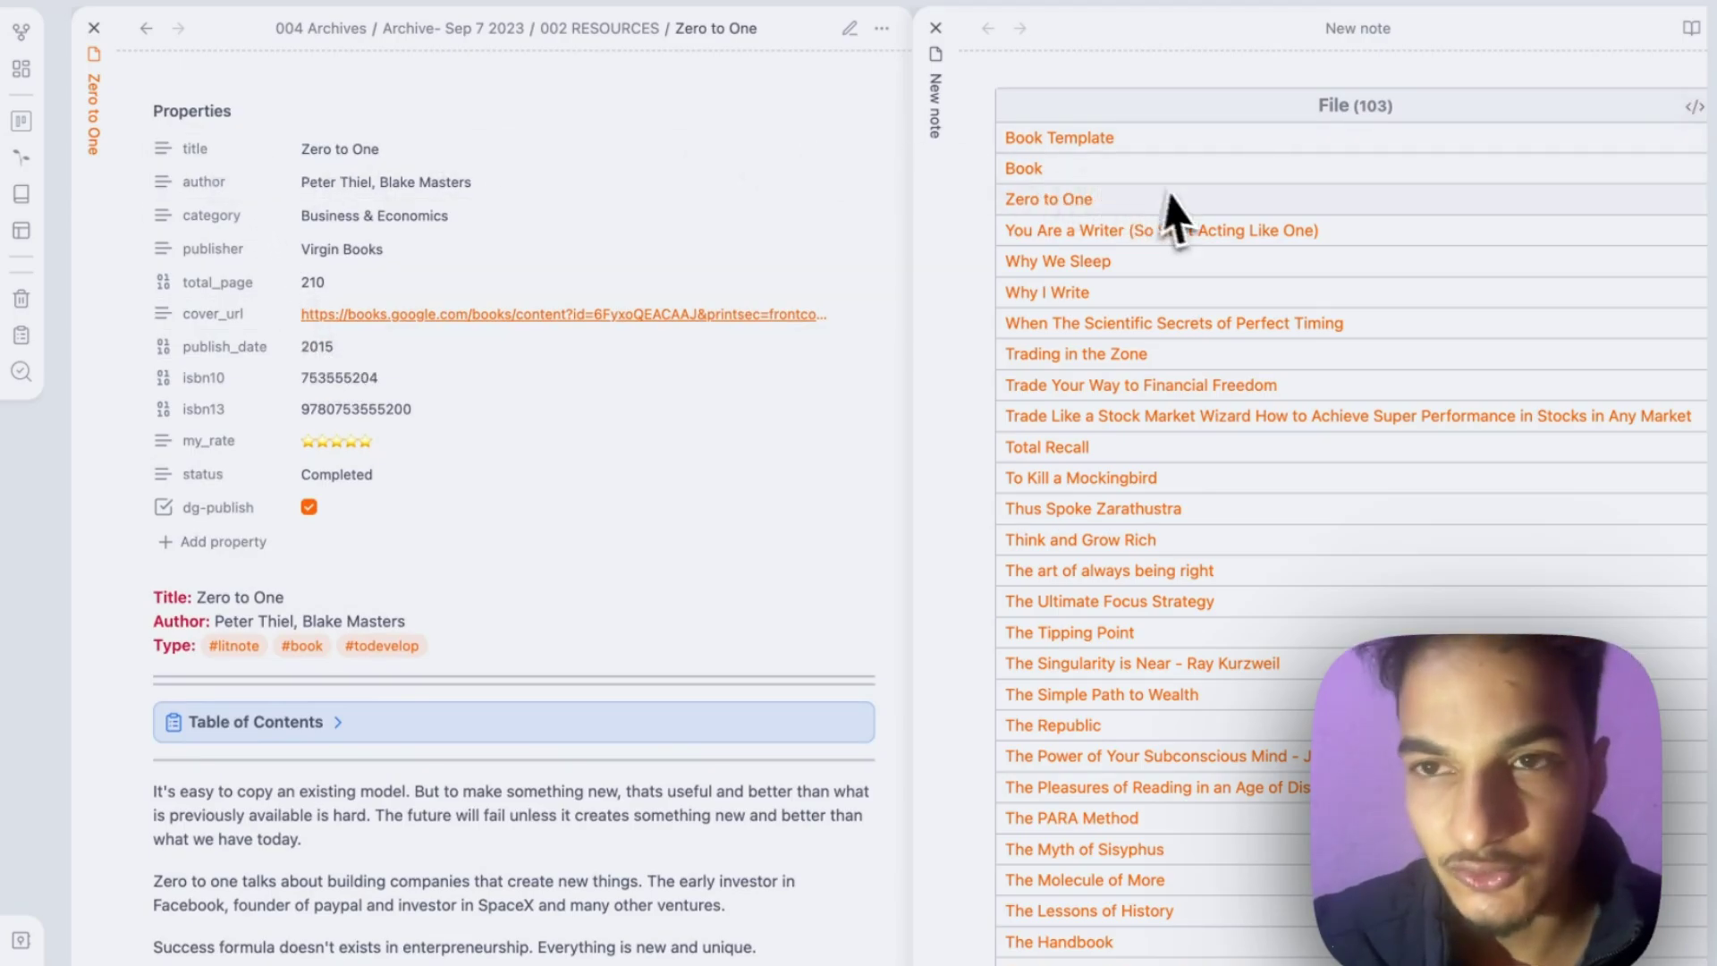
# Step: Edit the query to TABLE total_page as Pages, my_rate as Rating and render it
pyautogui.click(1697, 124)
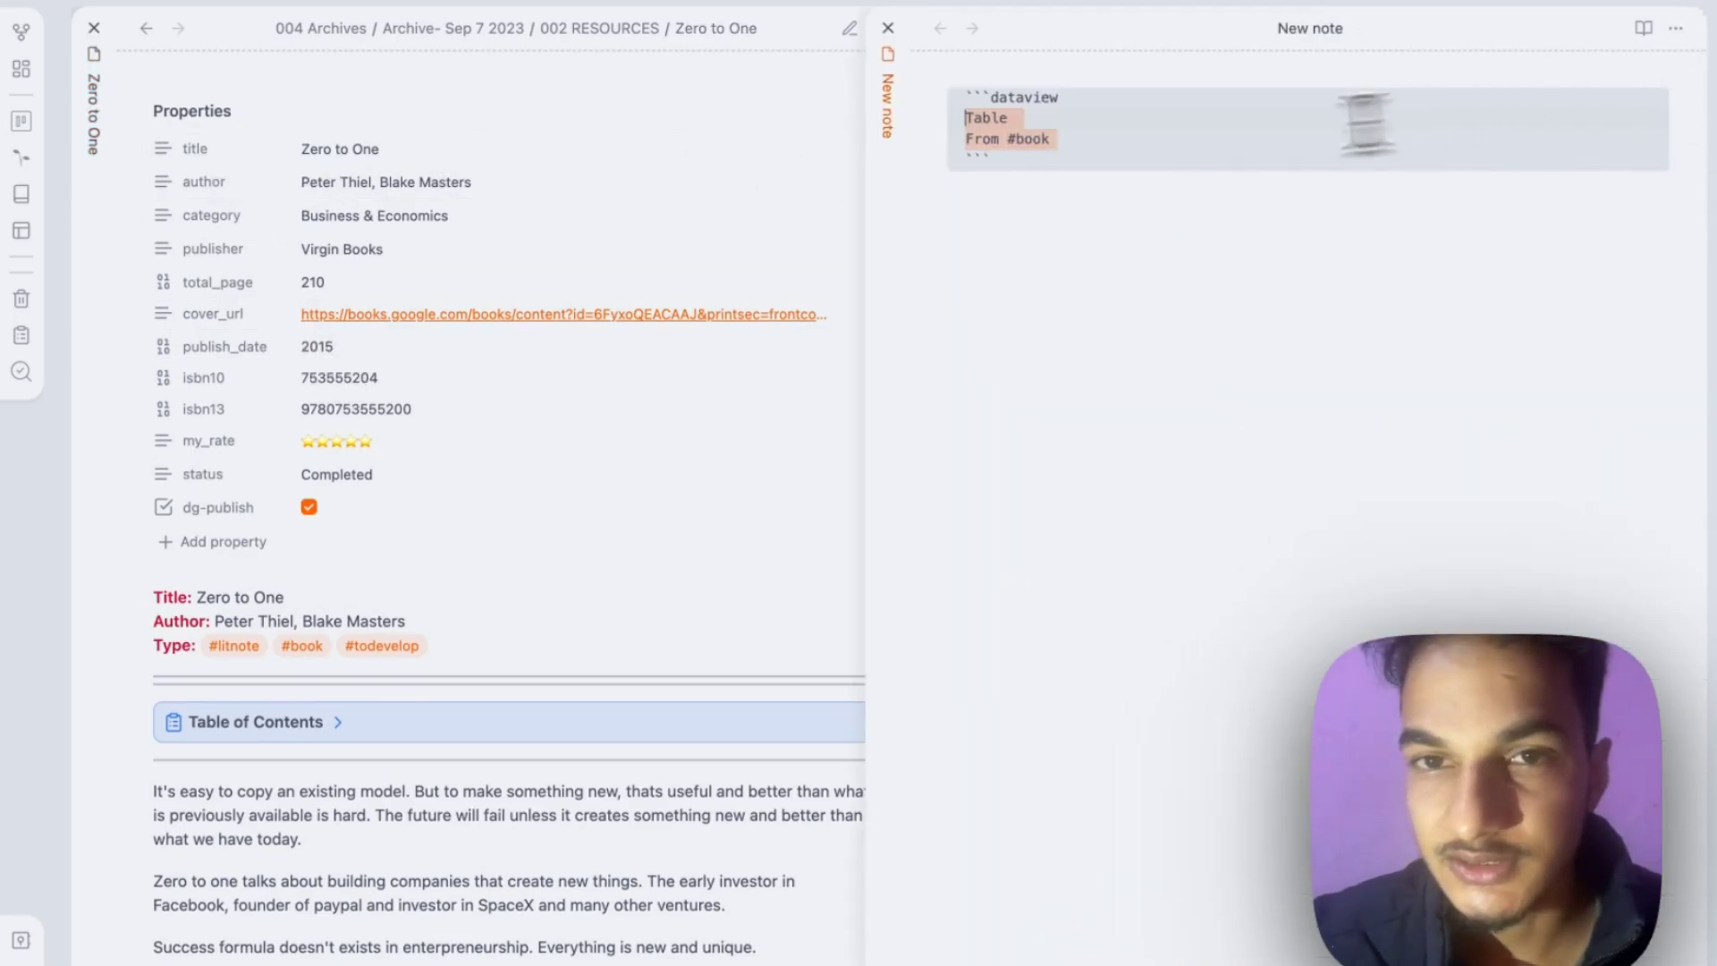
pyautogui.click(1086, 119)
pyautogui.write('total')
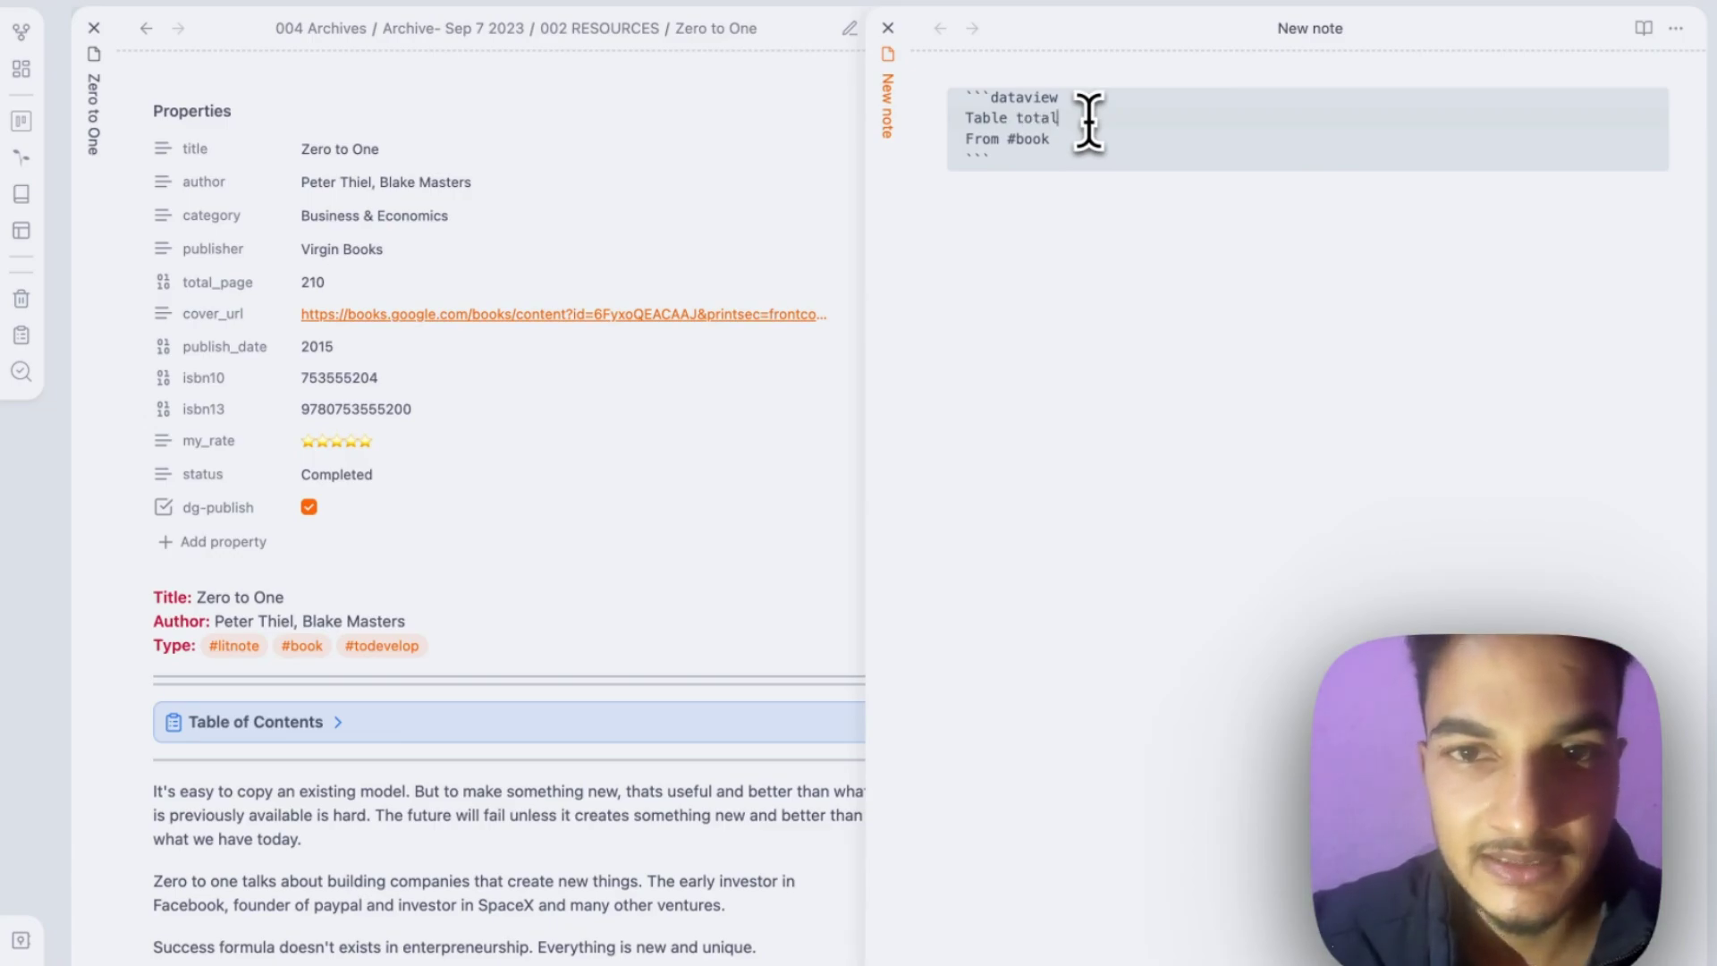
pyautogui.write('_page as Pages, ')
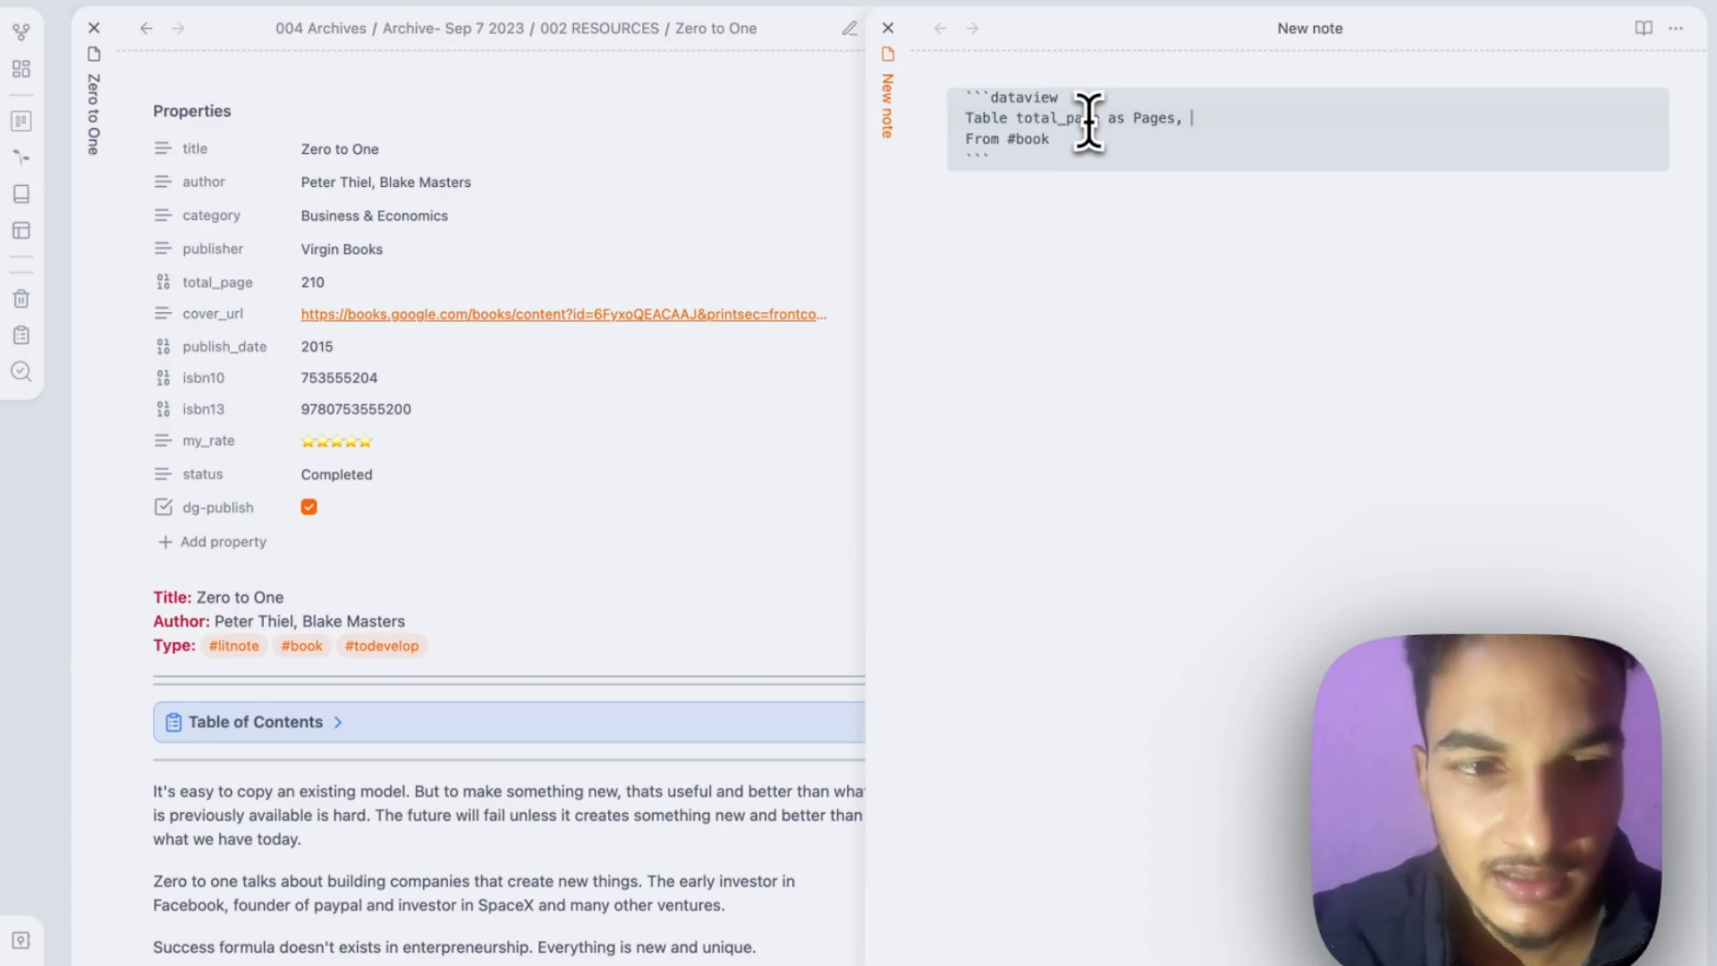
pyautogui.write('my')
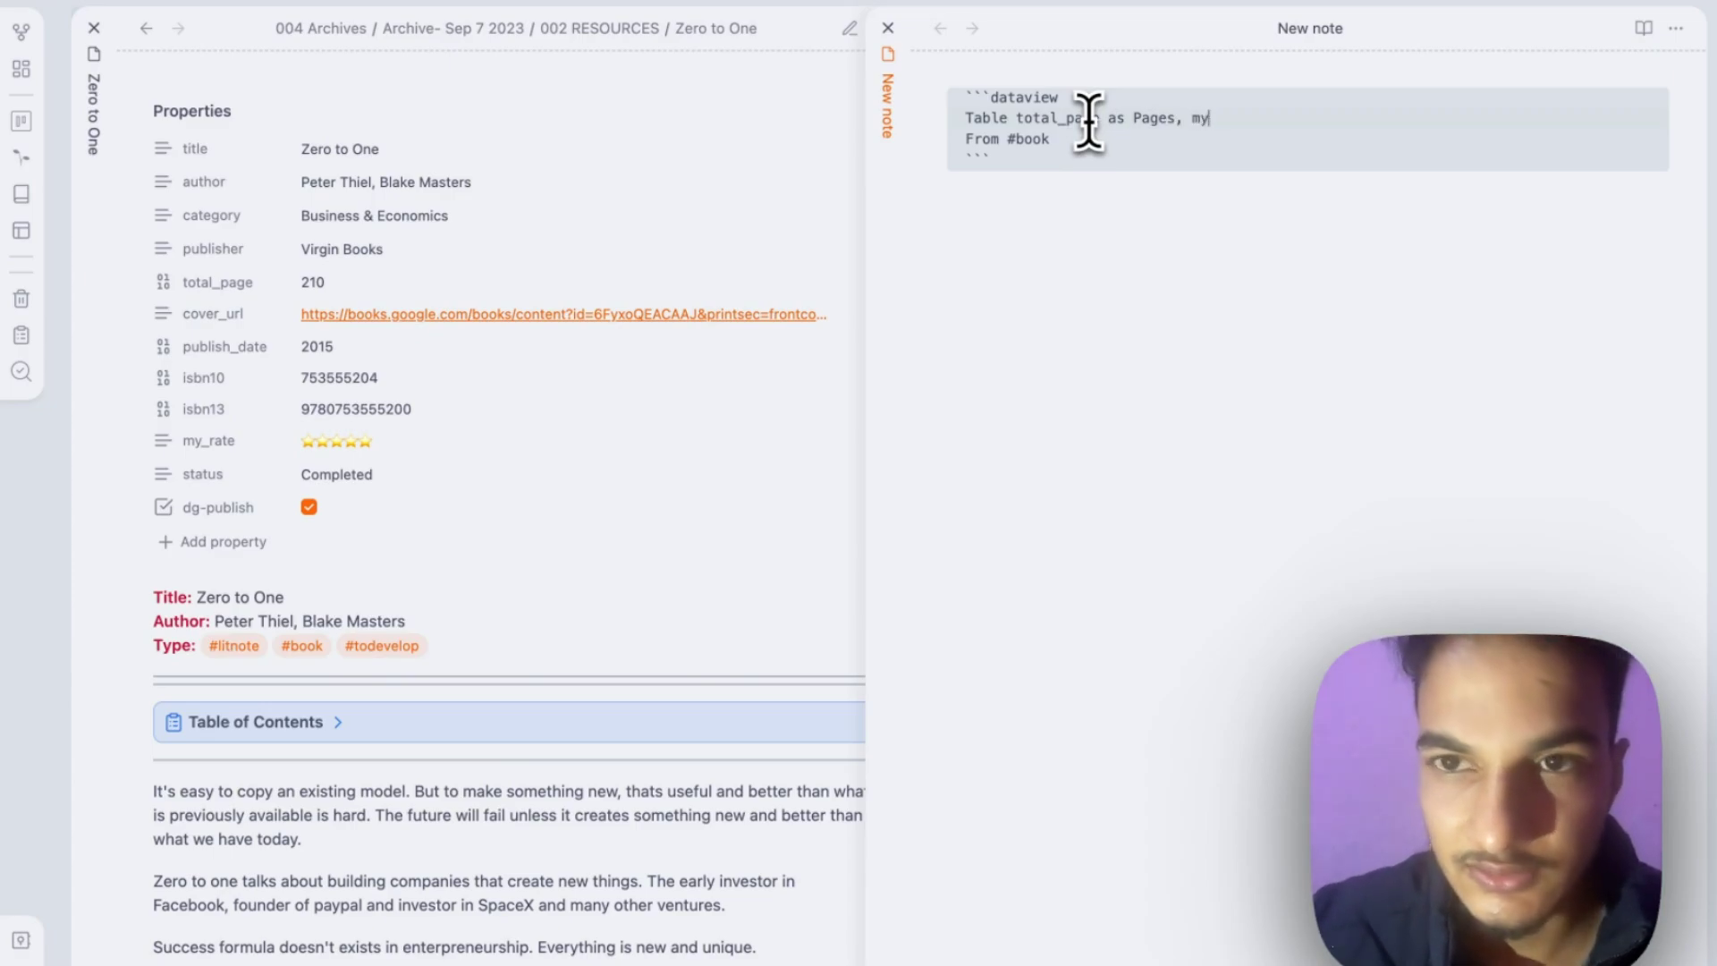
pyautogui.write('_rate as ')
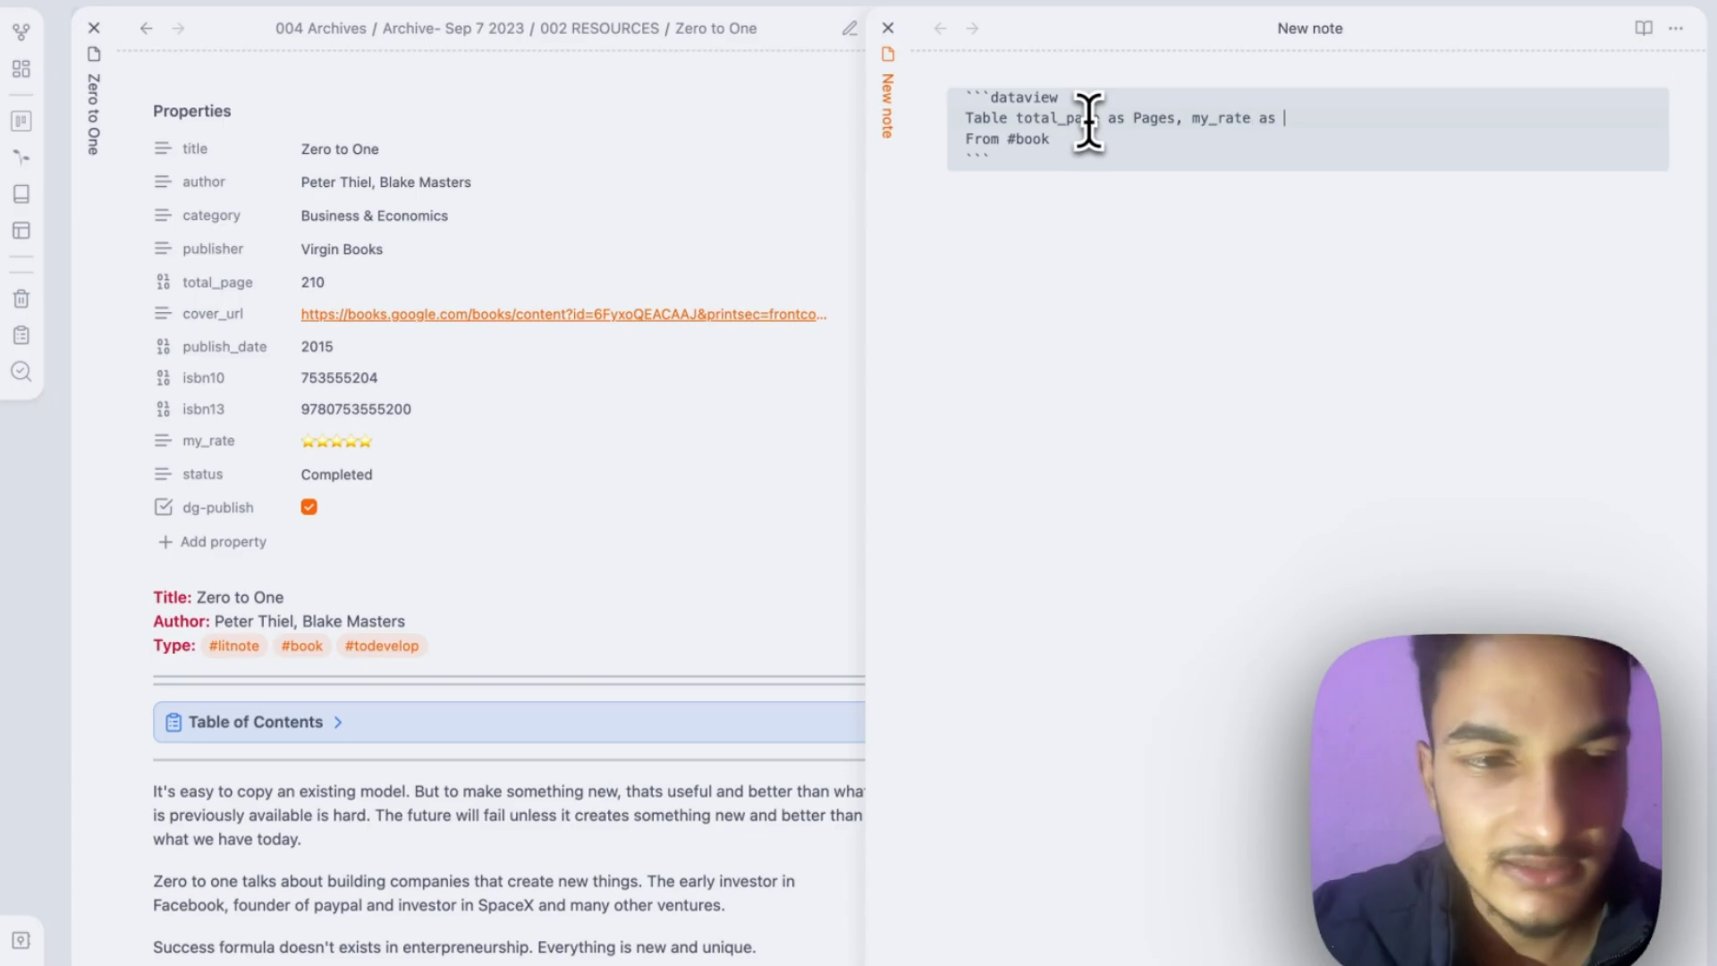
pyautogui.write('Rating')
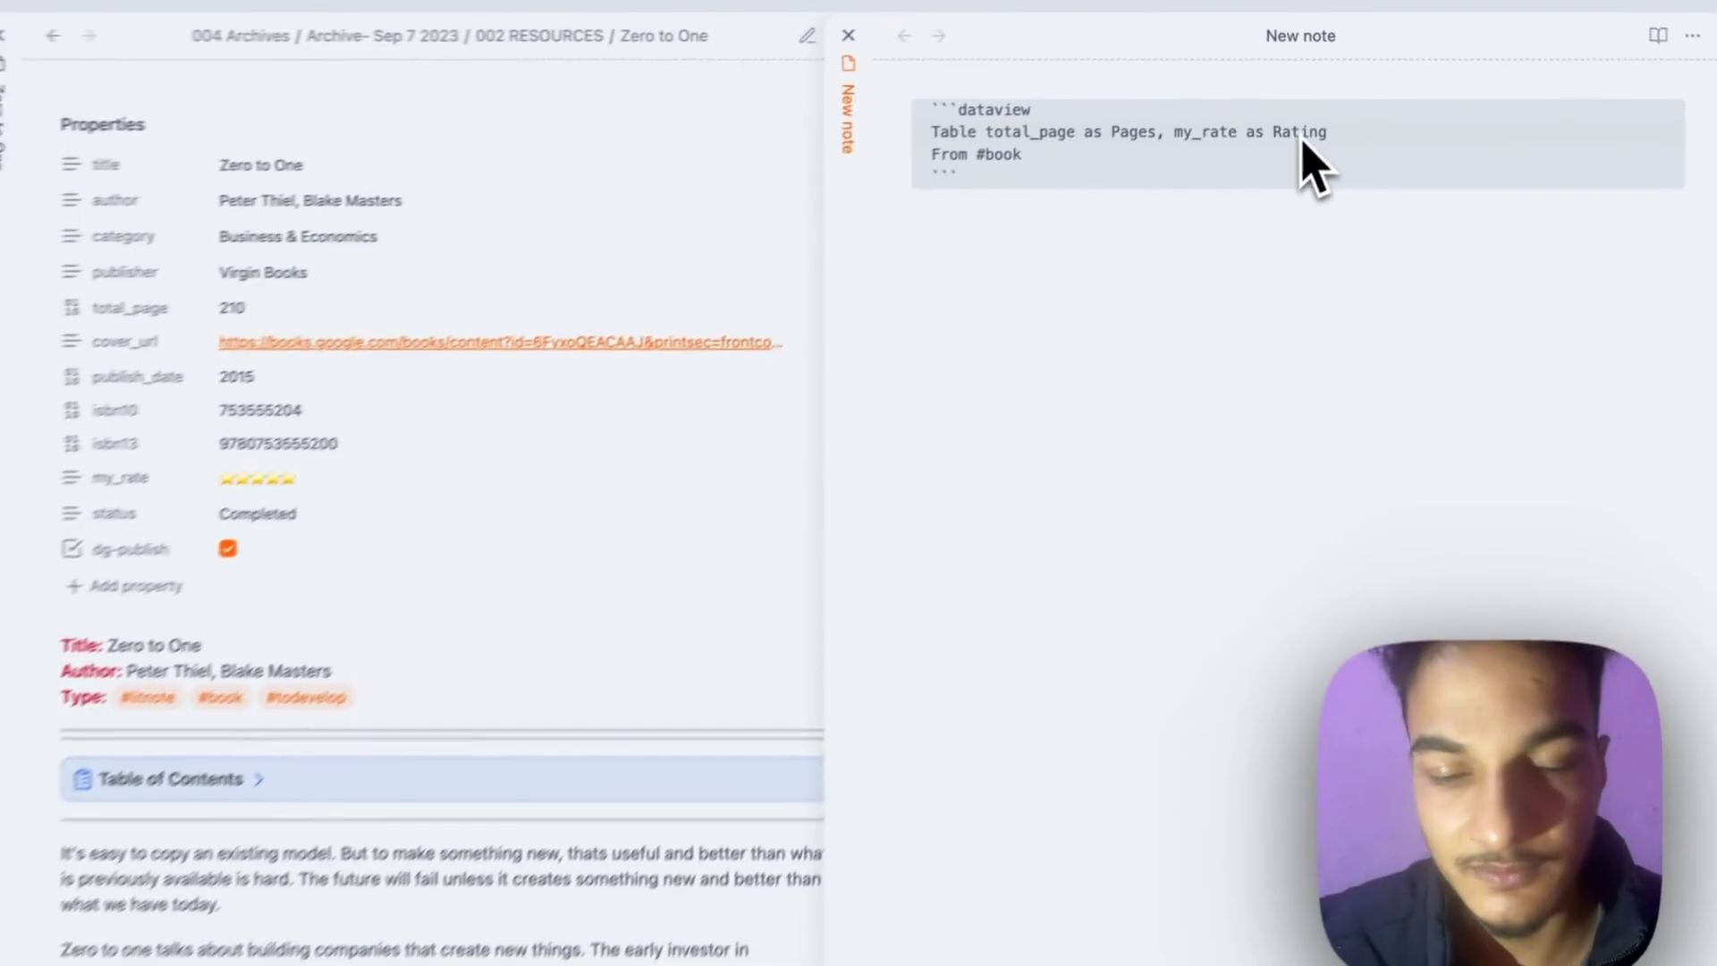
pyautogui.press('Down')
pyautogui.press('Down')
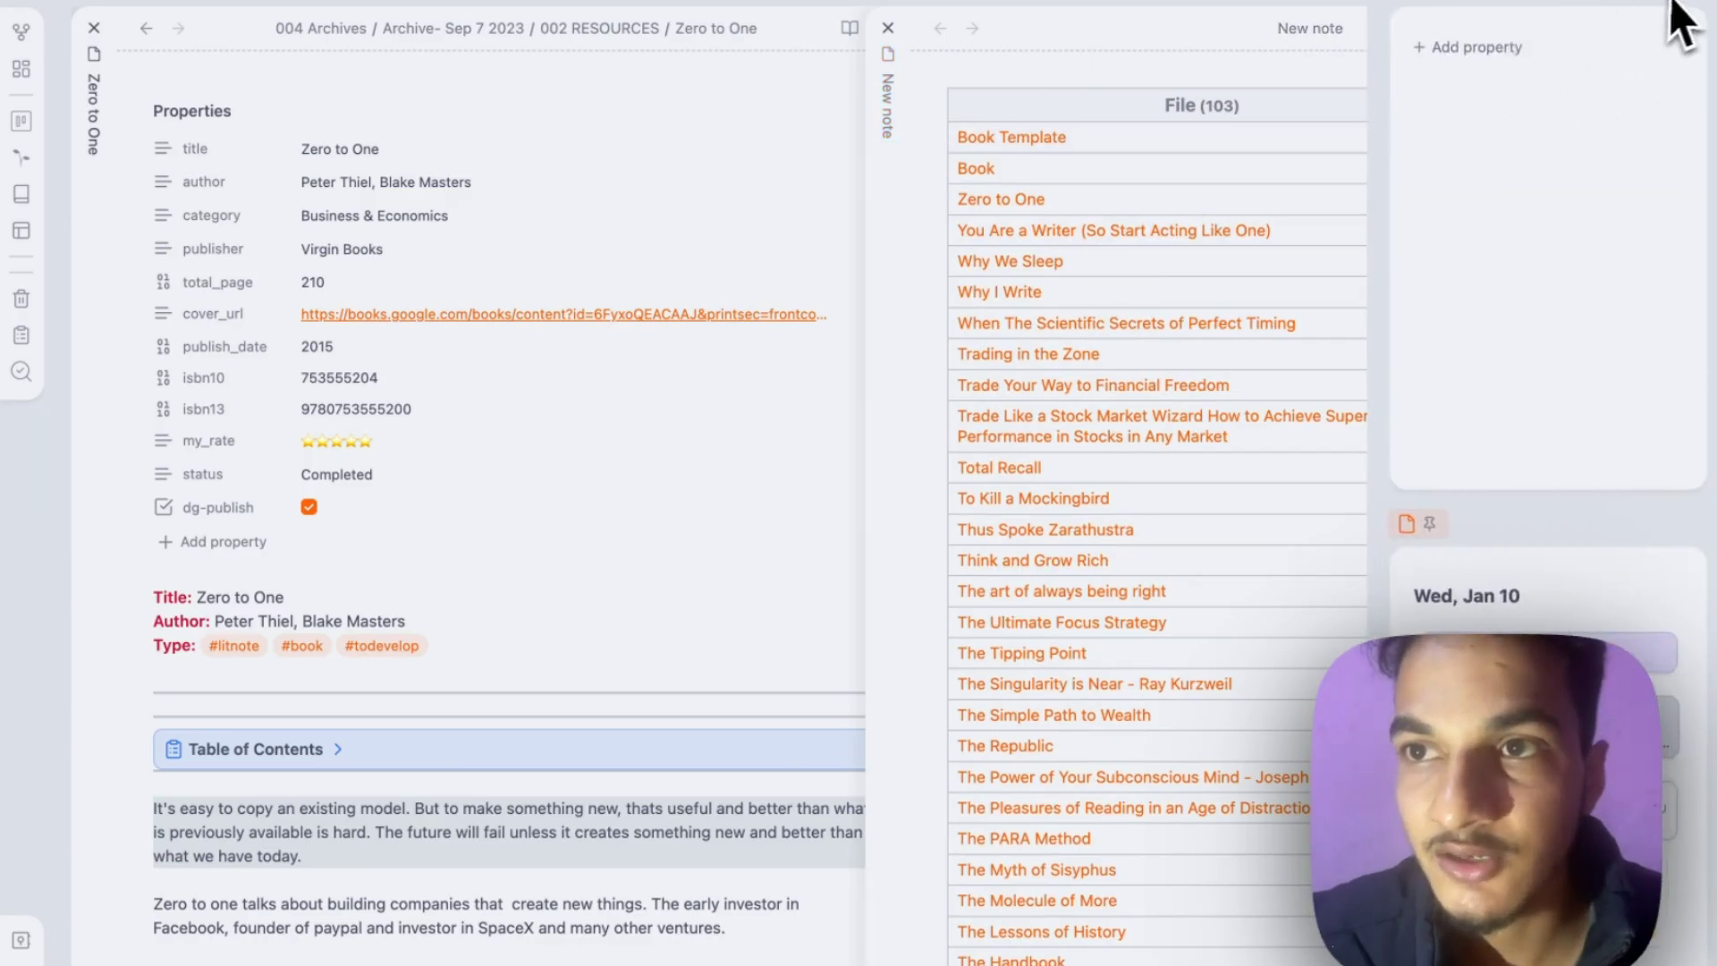
# Step: Begin a frontmatter properties section at the top of the note and re-render
pyautogui.click(1313, 111)
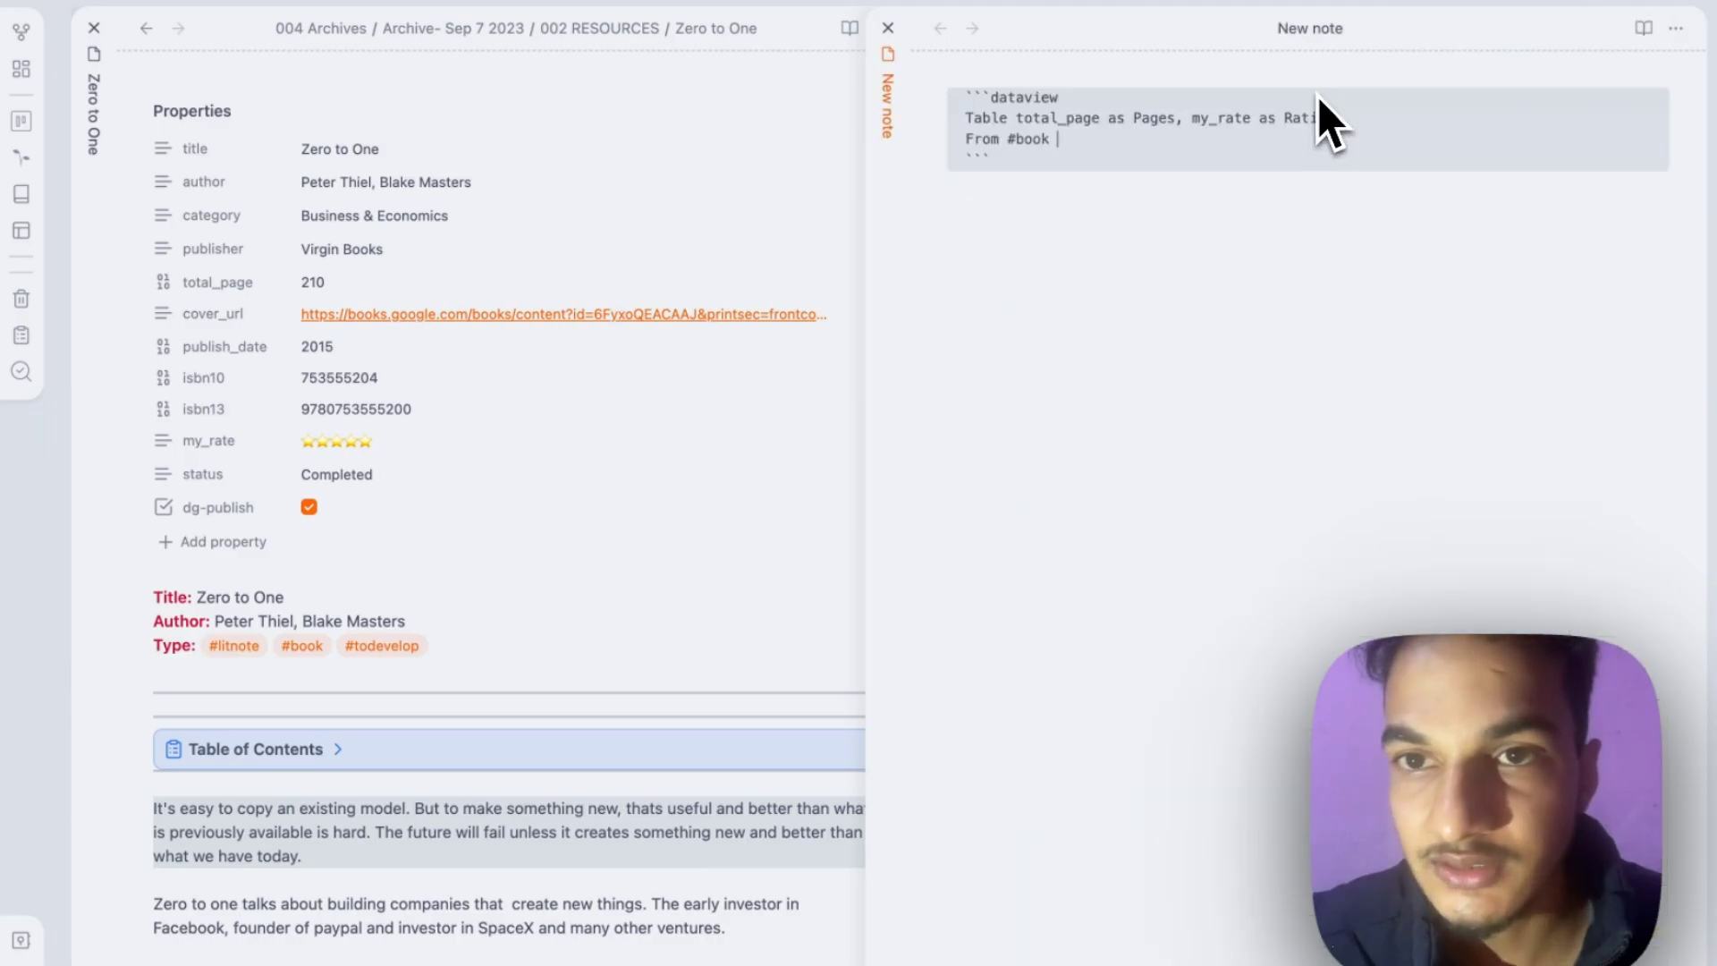
pyautogui.click(962, 104)
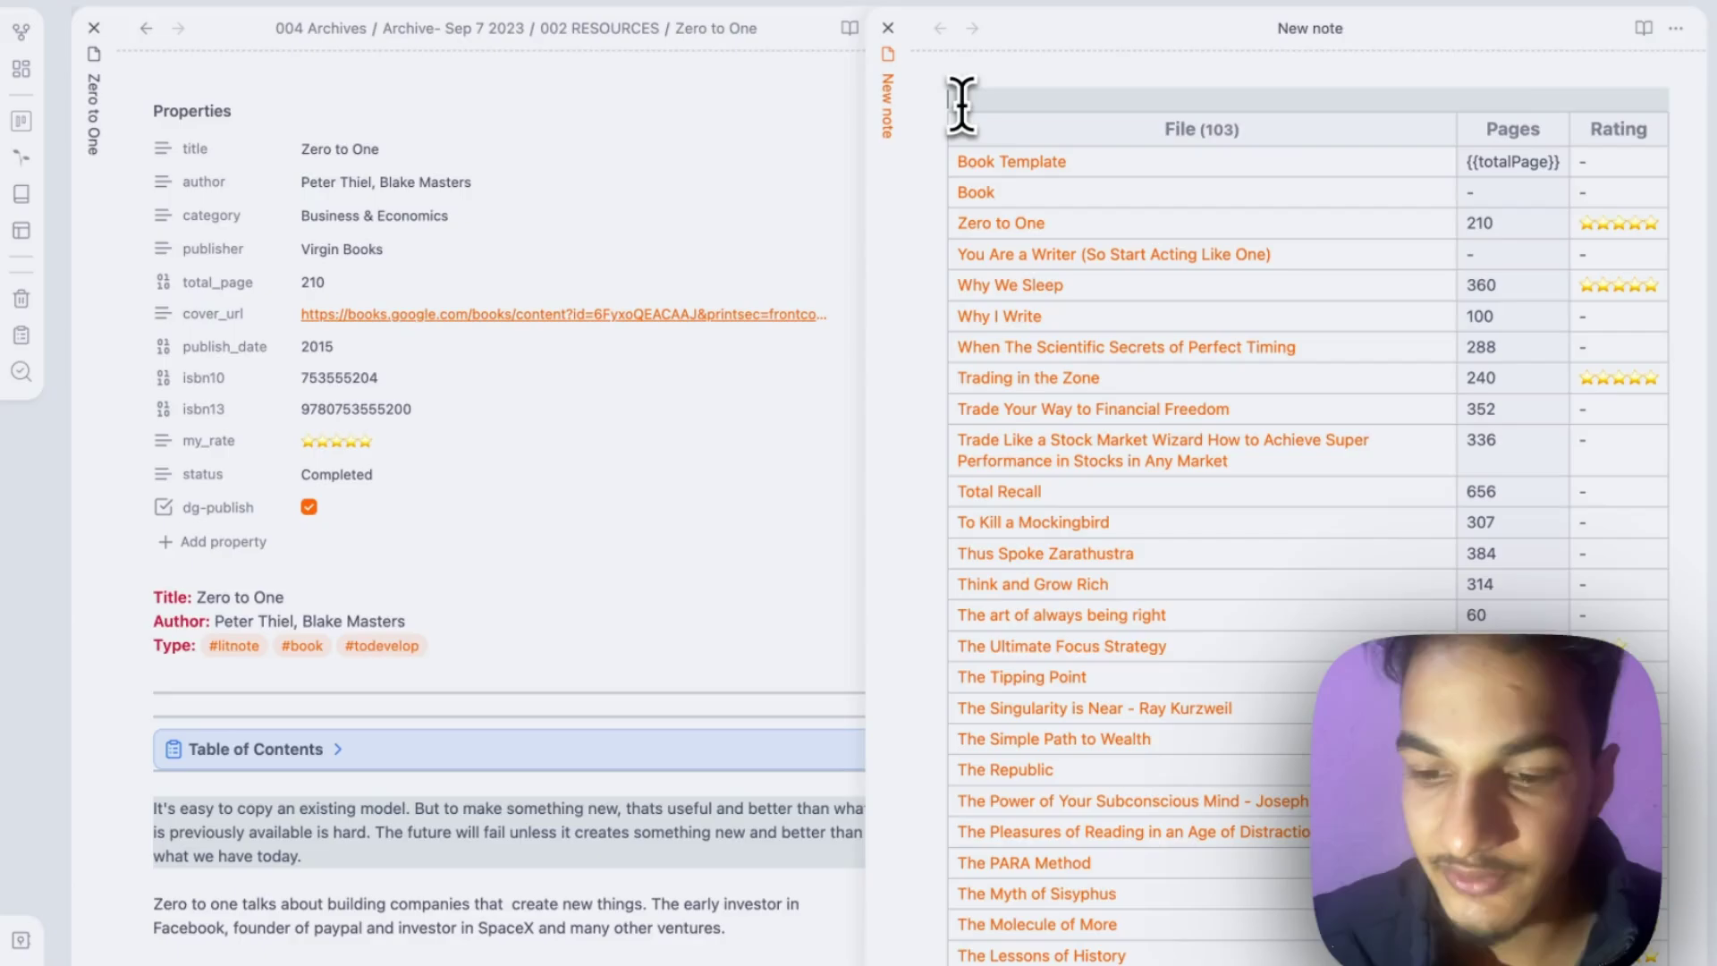
pyautogui.write('---')
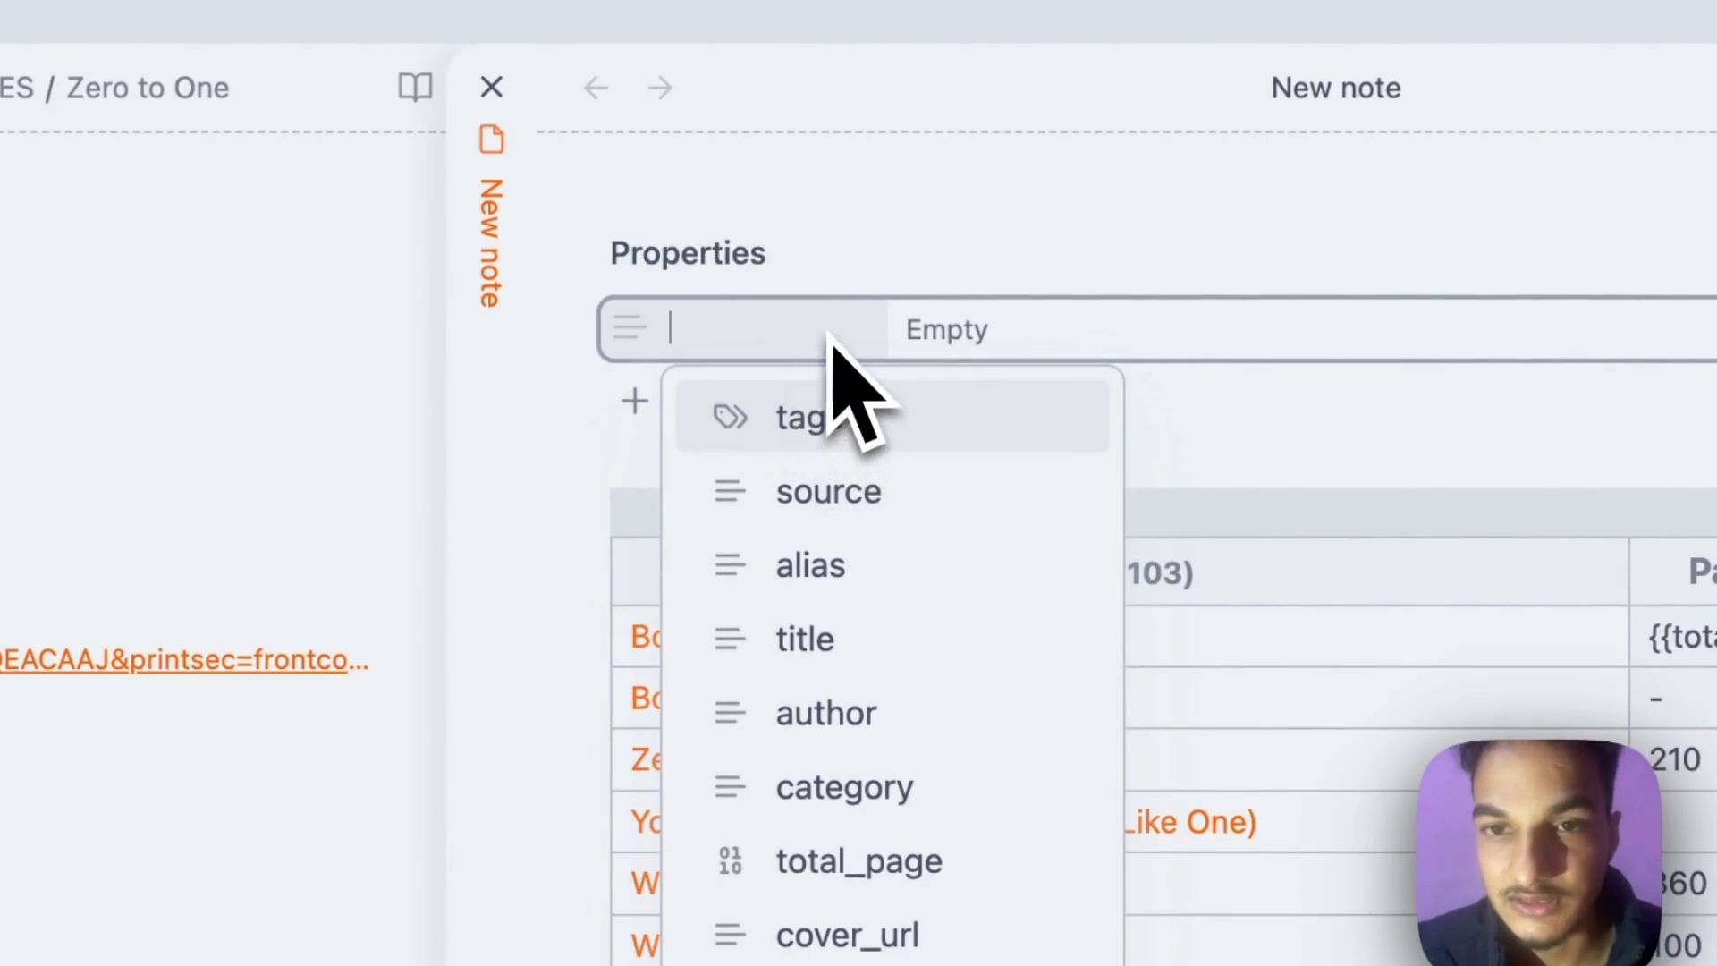
pyautogui.write('ca')
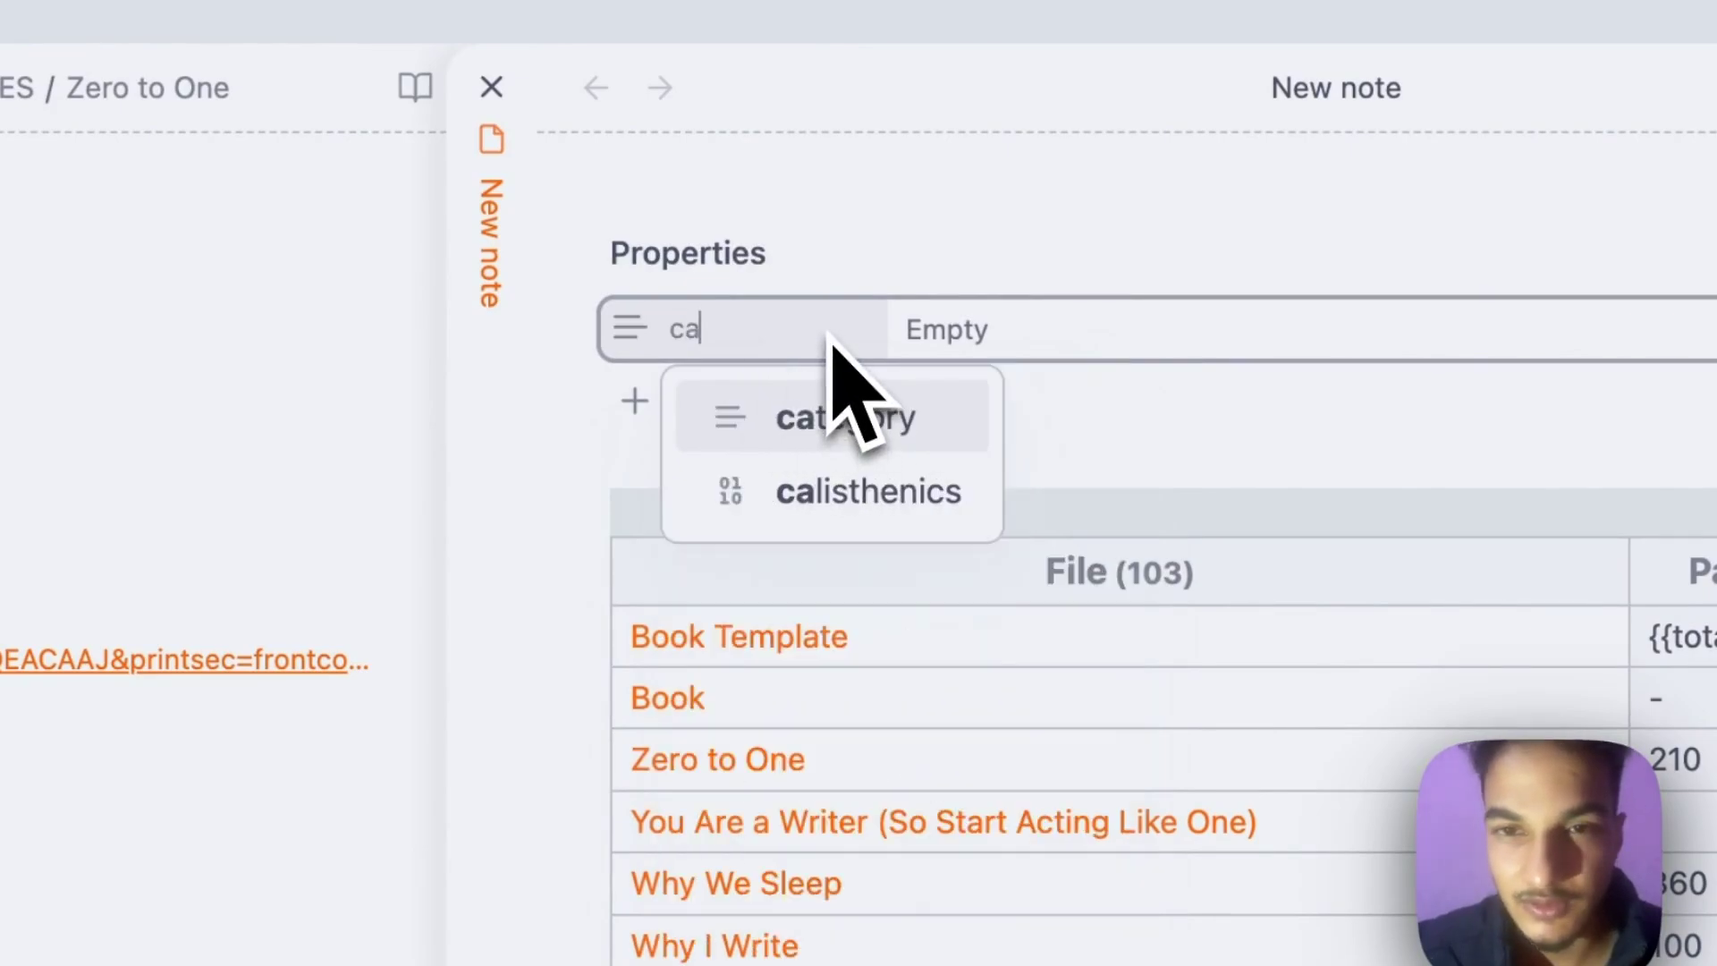
pyautogui.write('s')
# Step: Set the cssclasses property to cards so the table shows as a card grid
pyautogui.press('BackSpace')
pyautogui.press('BackSpace')
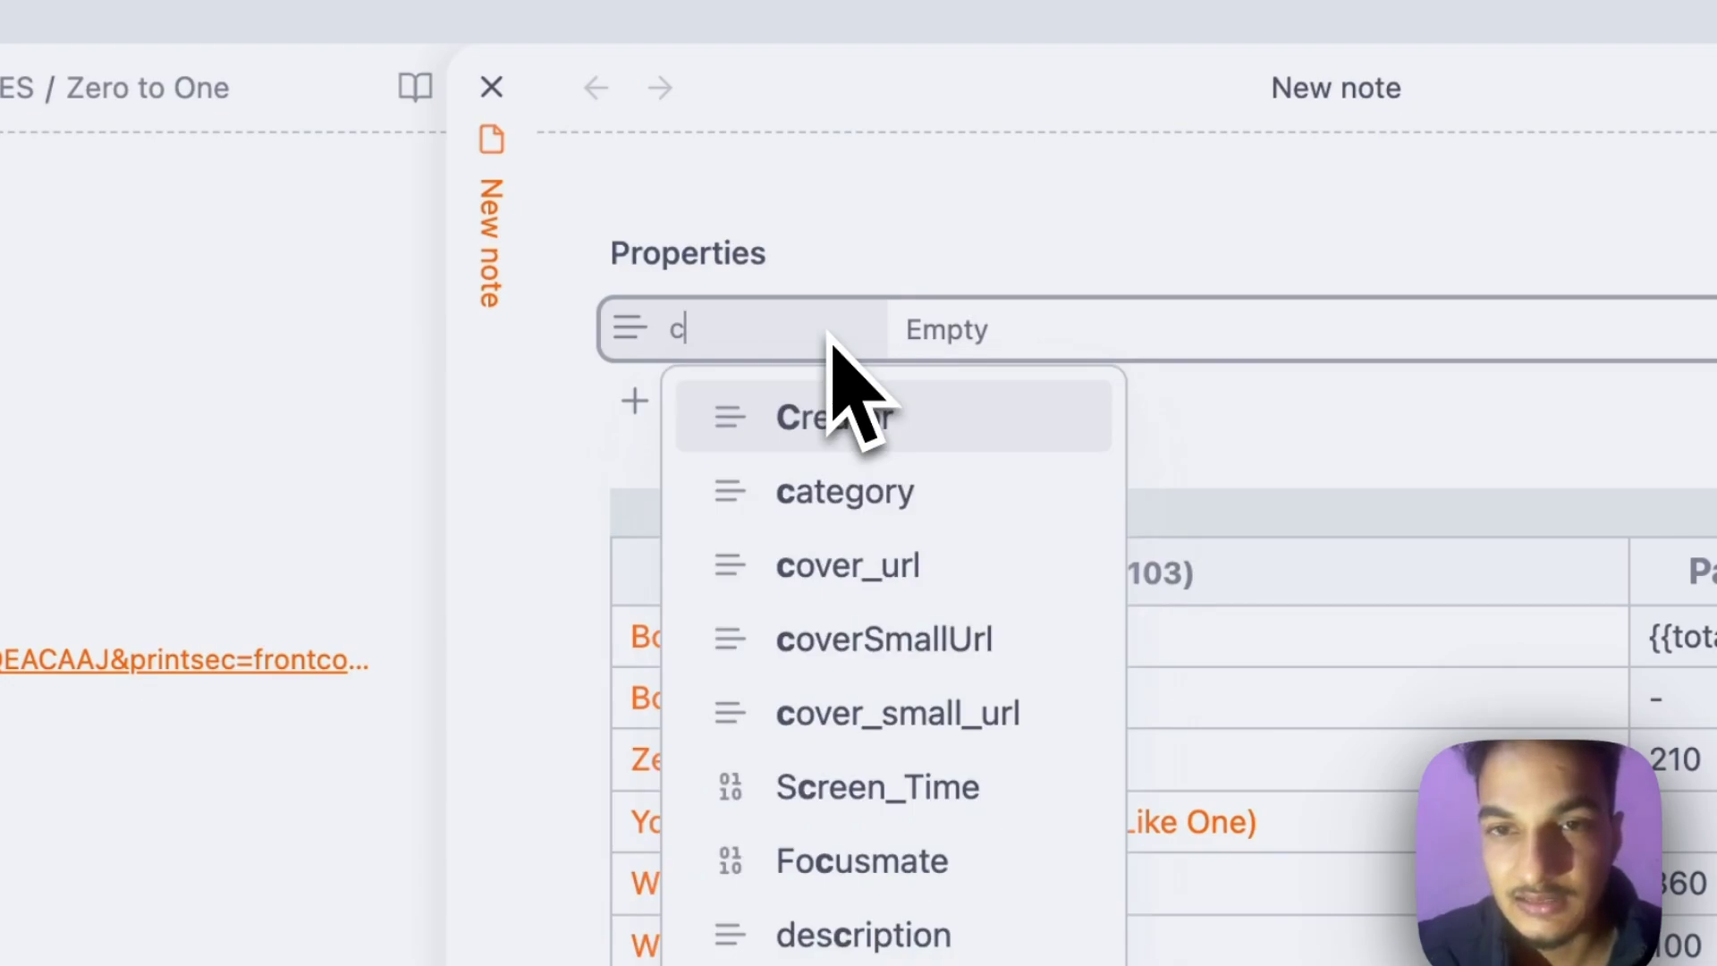
pyautogui.write('s')
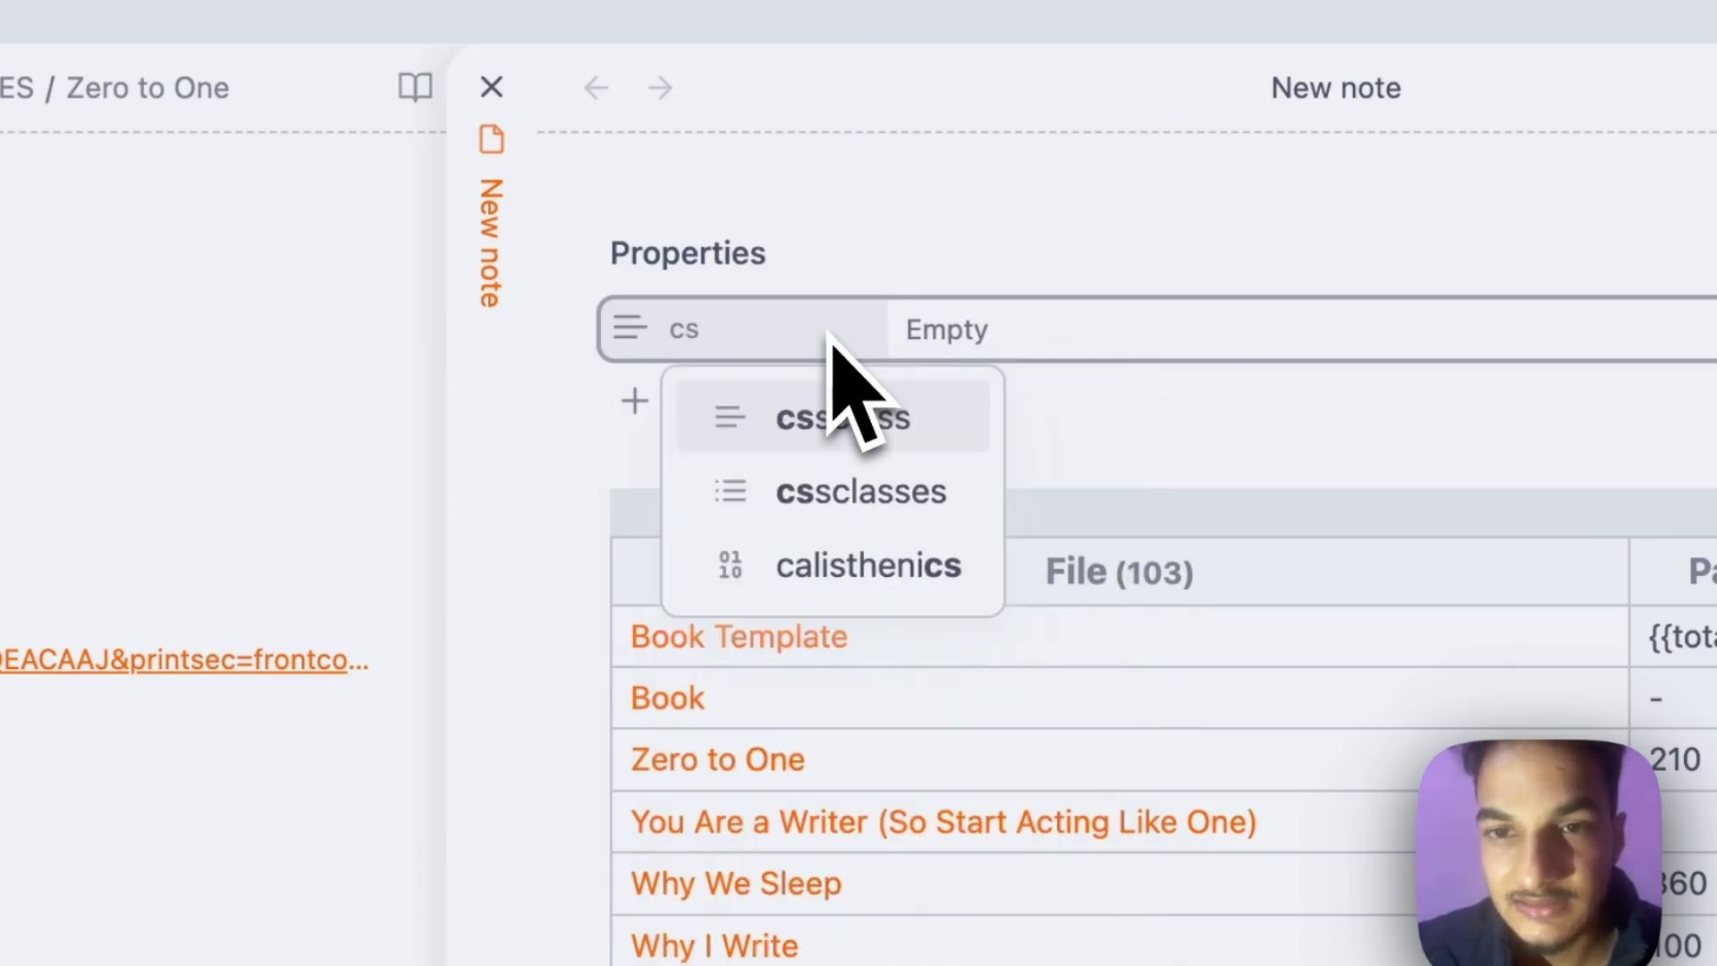
pyautogui.click(836, 491)
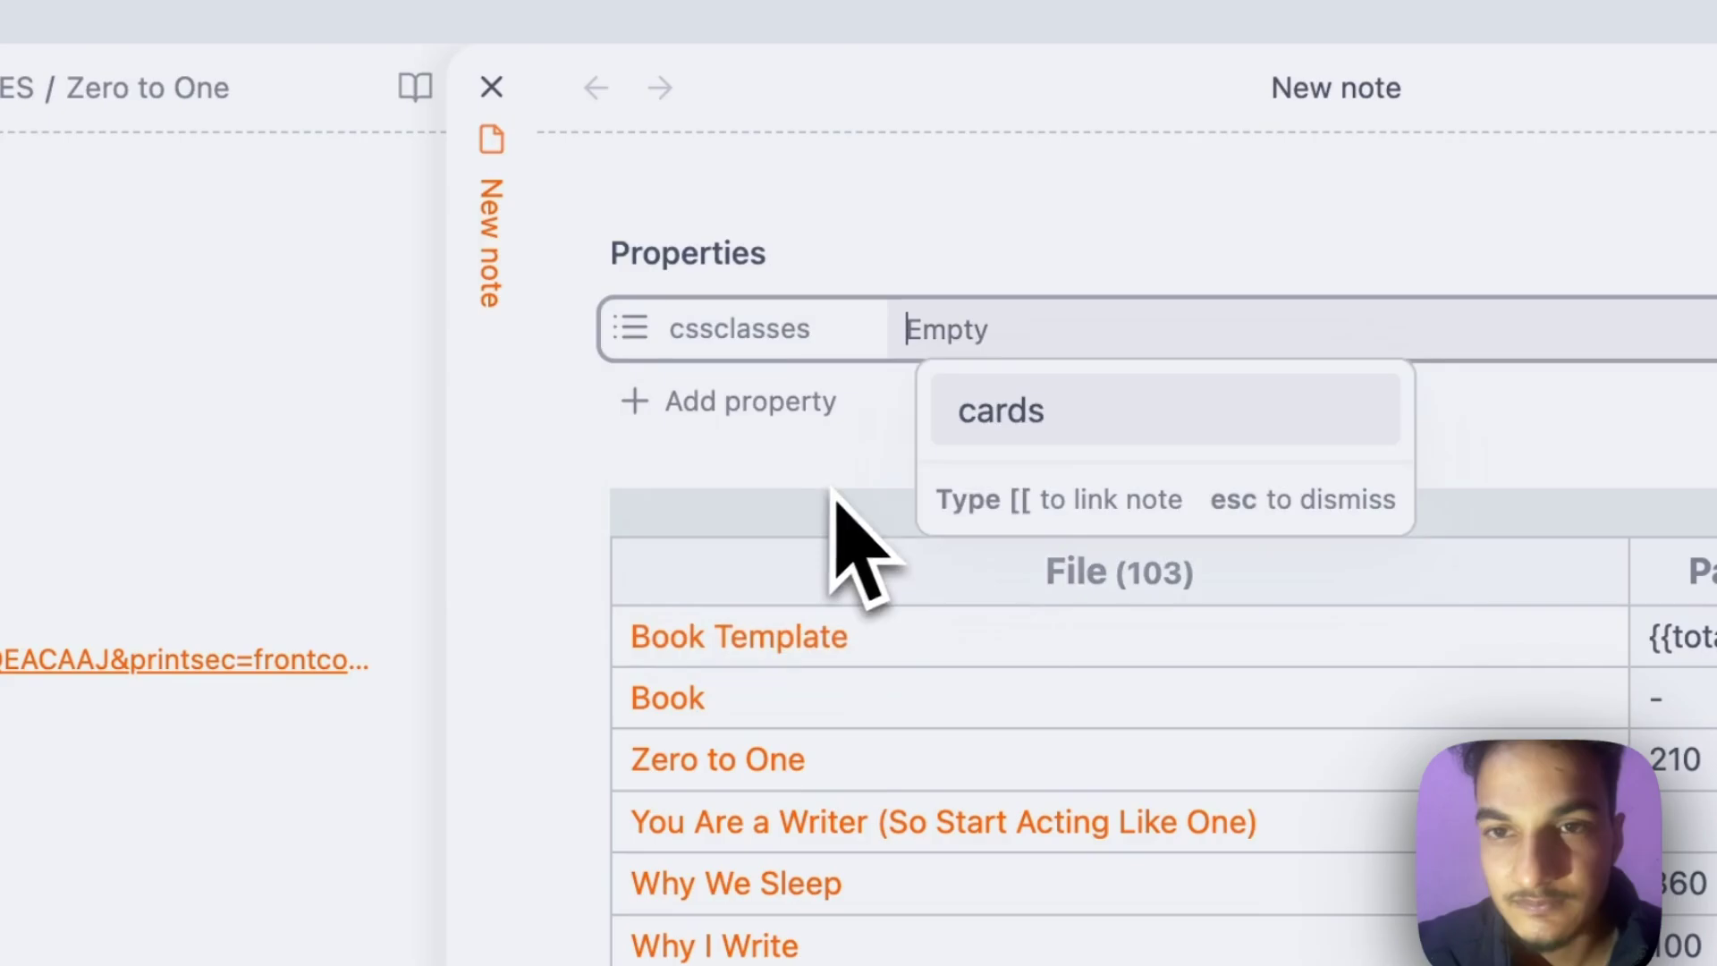
pyautogui.click(1052, 392)
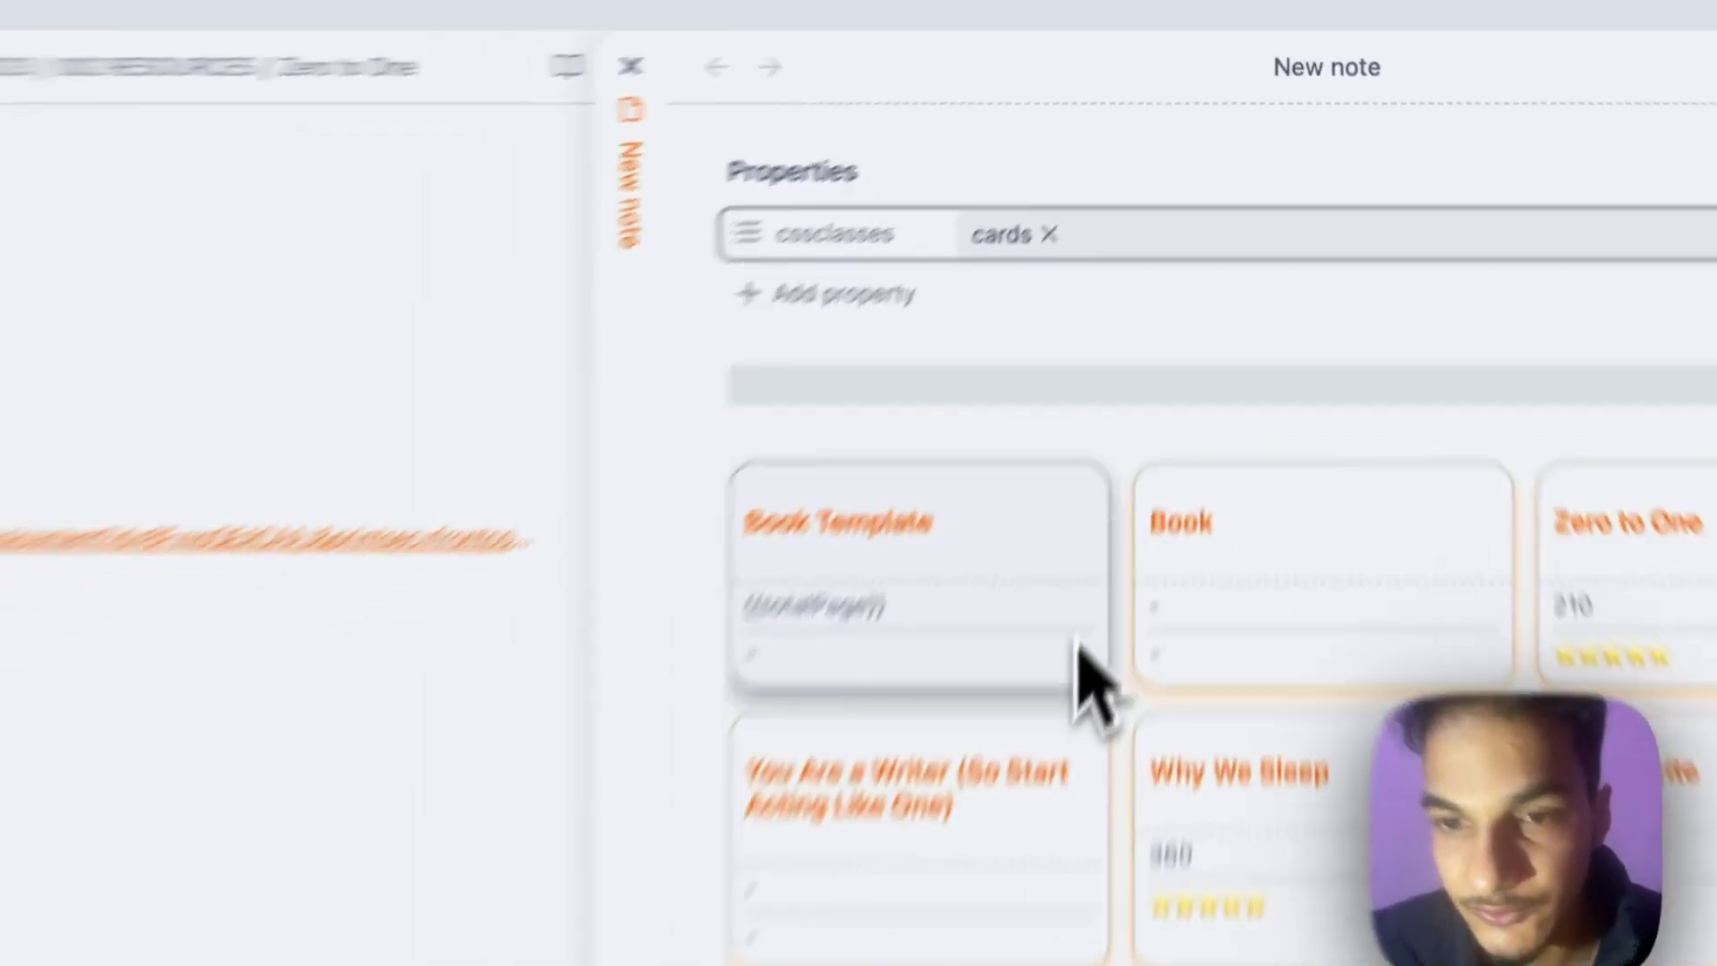
pyautogui.scroll(-5, 1150, 429)
pyautogui.scroll(-1, 1285, 325)
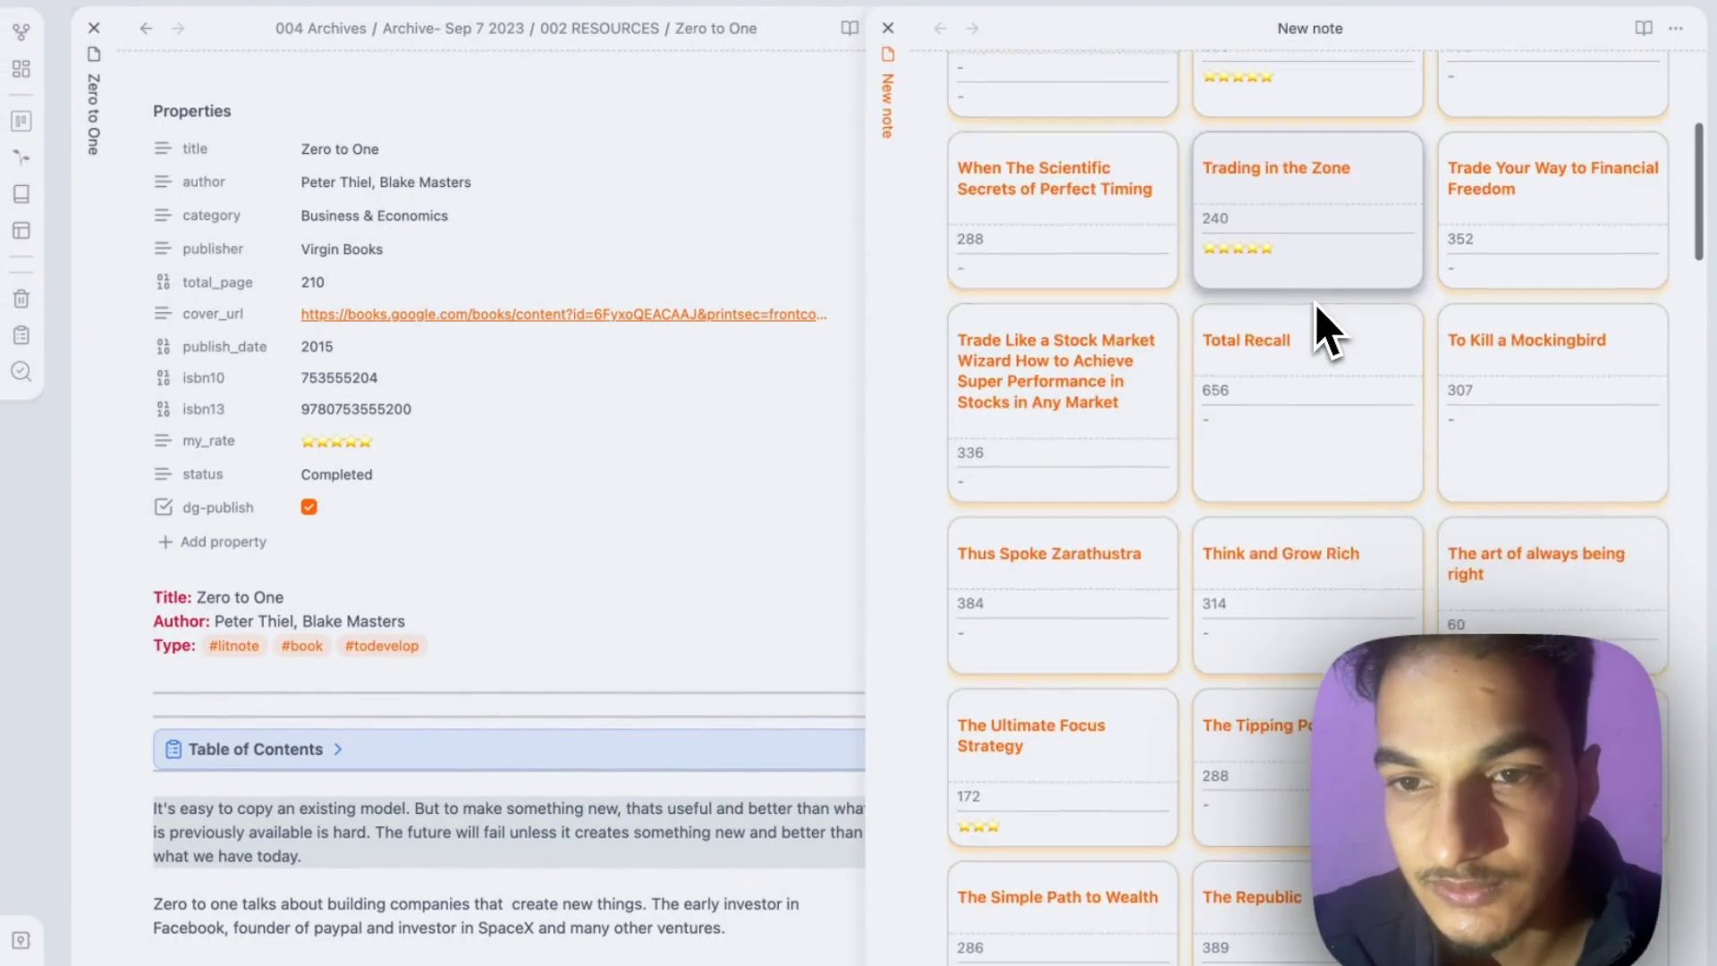
pyautogui.scroll(-3, 1324, 327)
pyautogui.scroll(3, 1261, 426)
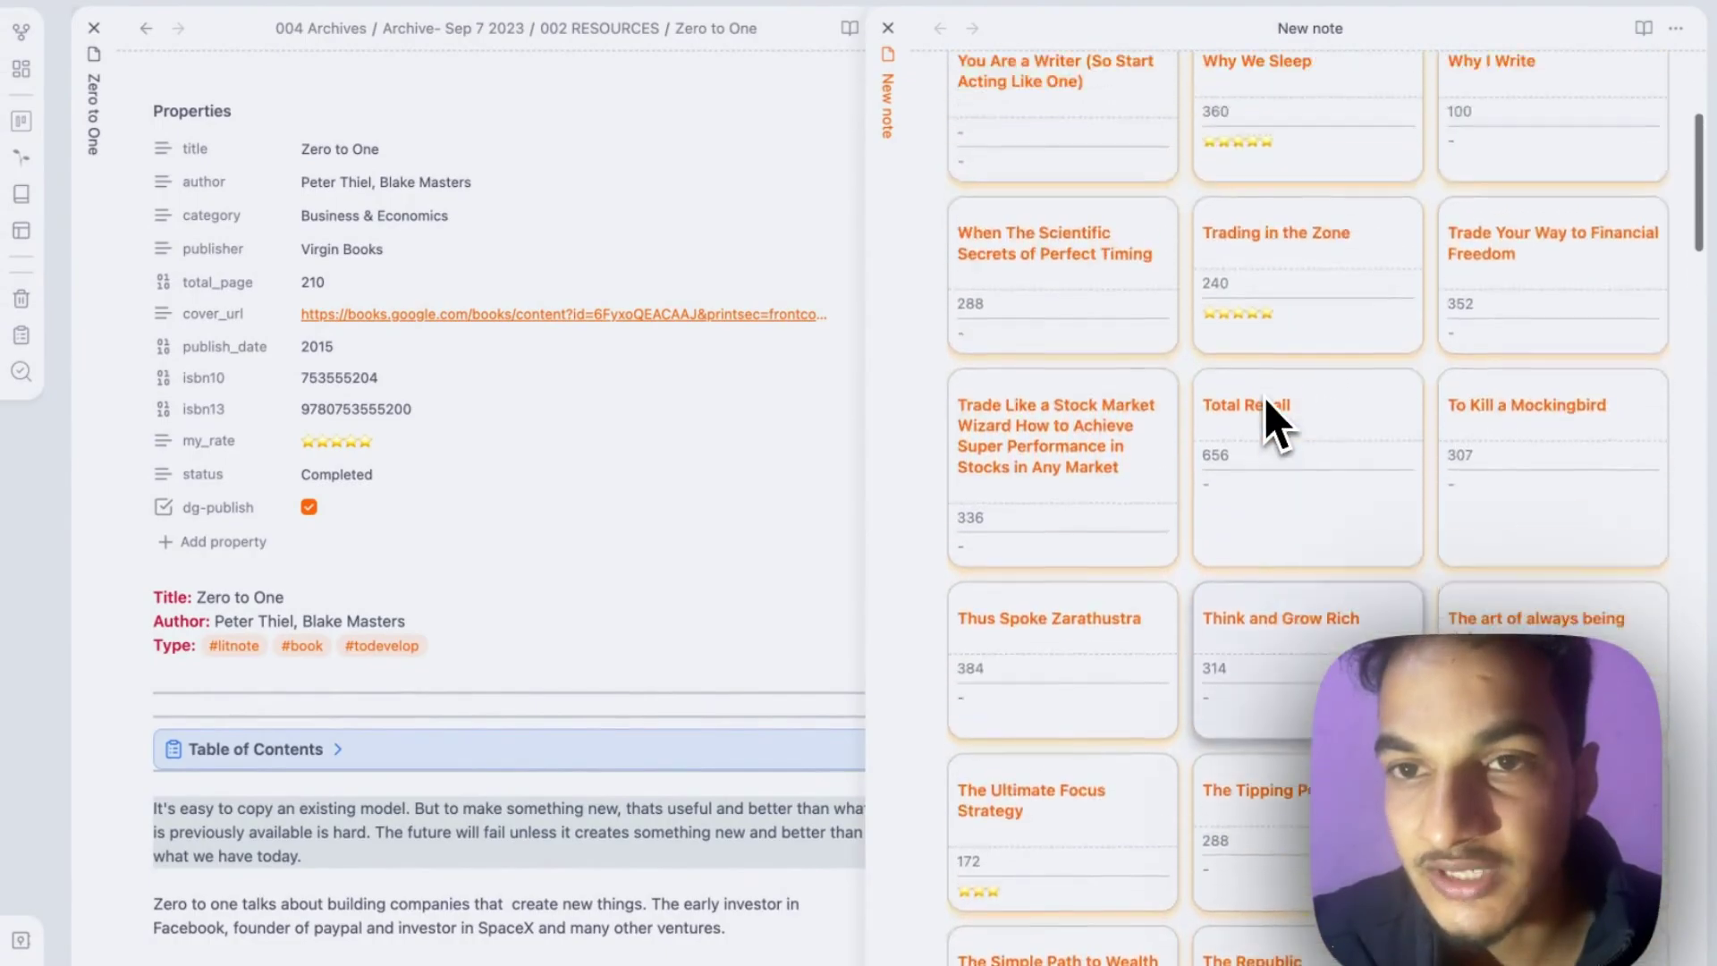
pyautogui.scroll(2, 1342, 336)
pyautogui.scroll(1, 1513, 352)
pyautogui.scroll(2, 1445, 512)
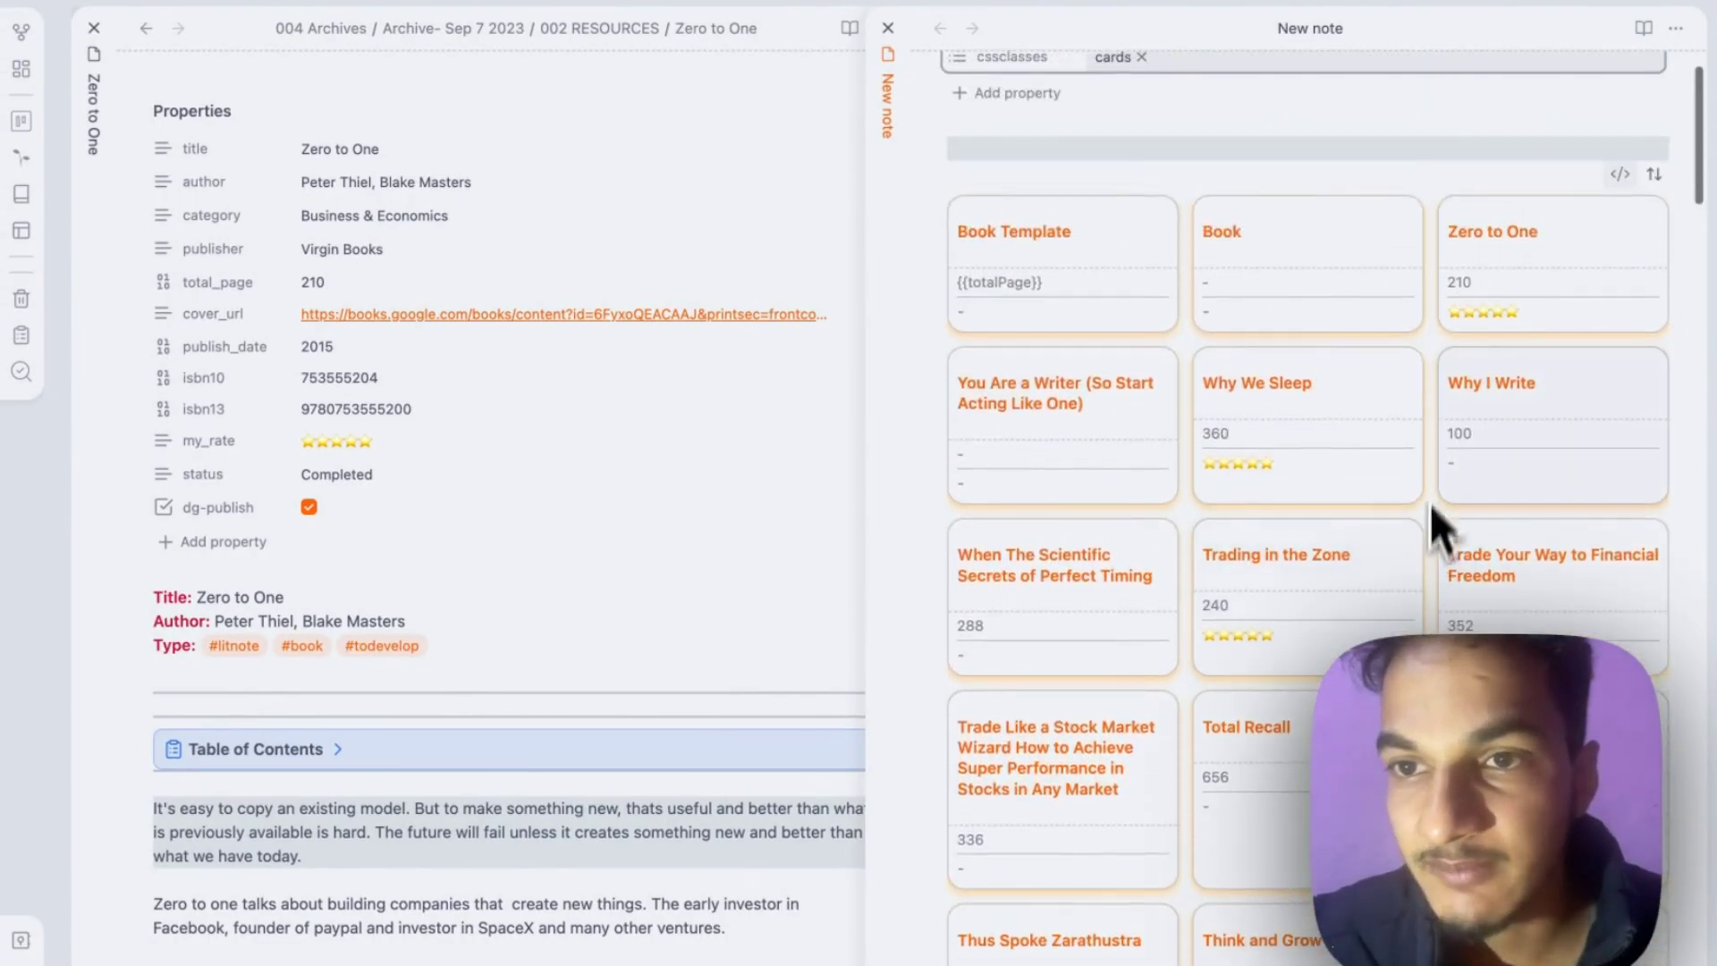
# Step: Add a where contains(status, "Completed") line below FROM #book
pyautogui.click(1619, 176)
pyautogui.click(1409, 282)
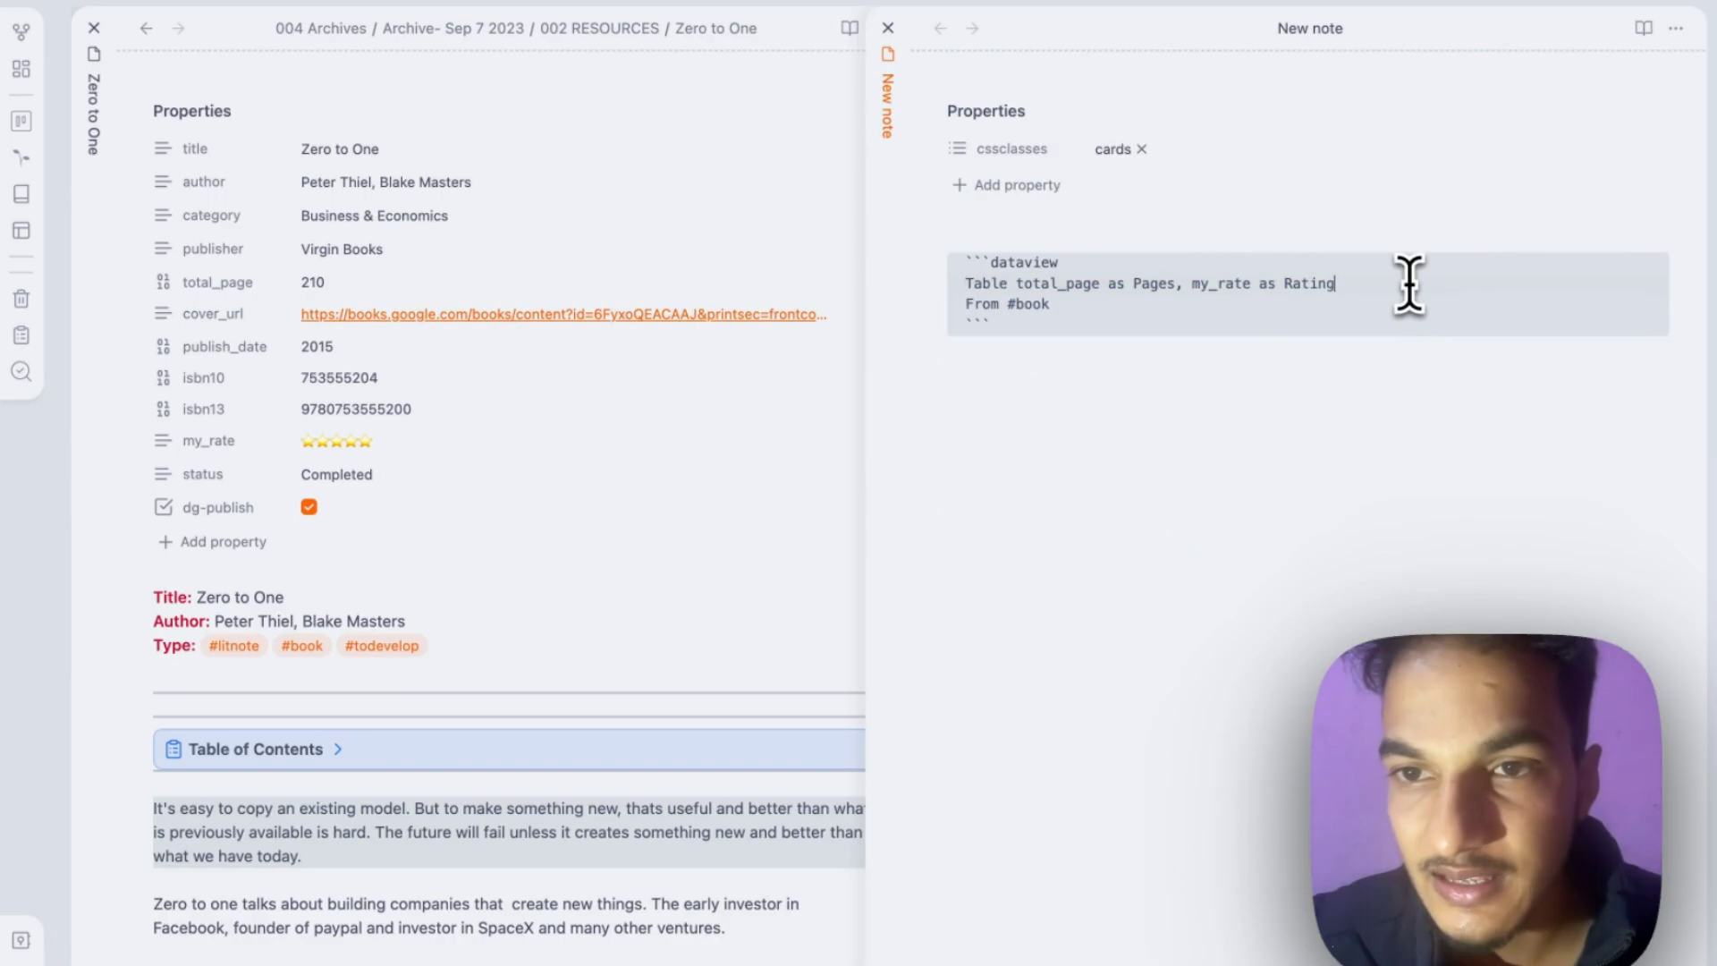
pyautogui.click(1348, 306)
pyautogui.press('Return')
pyautogui.write('w')
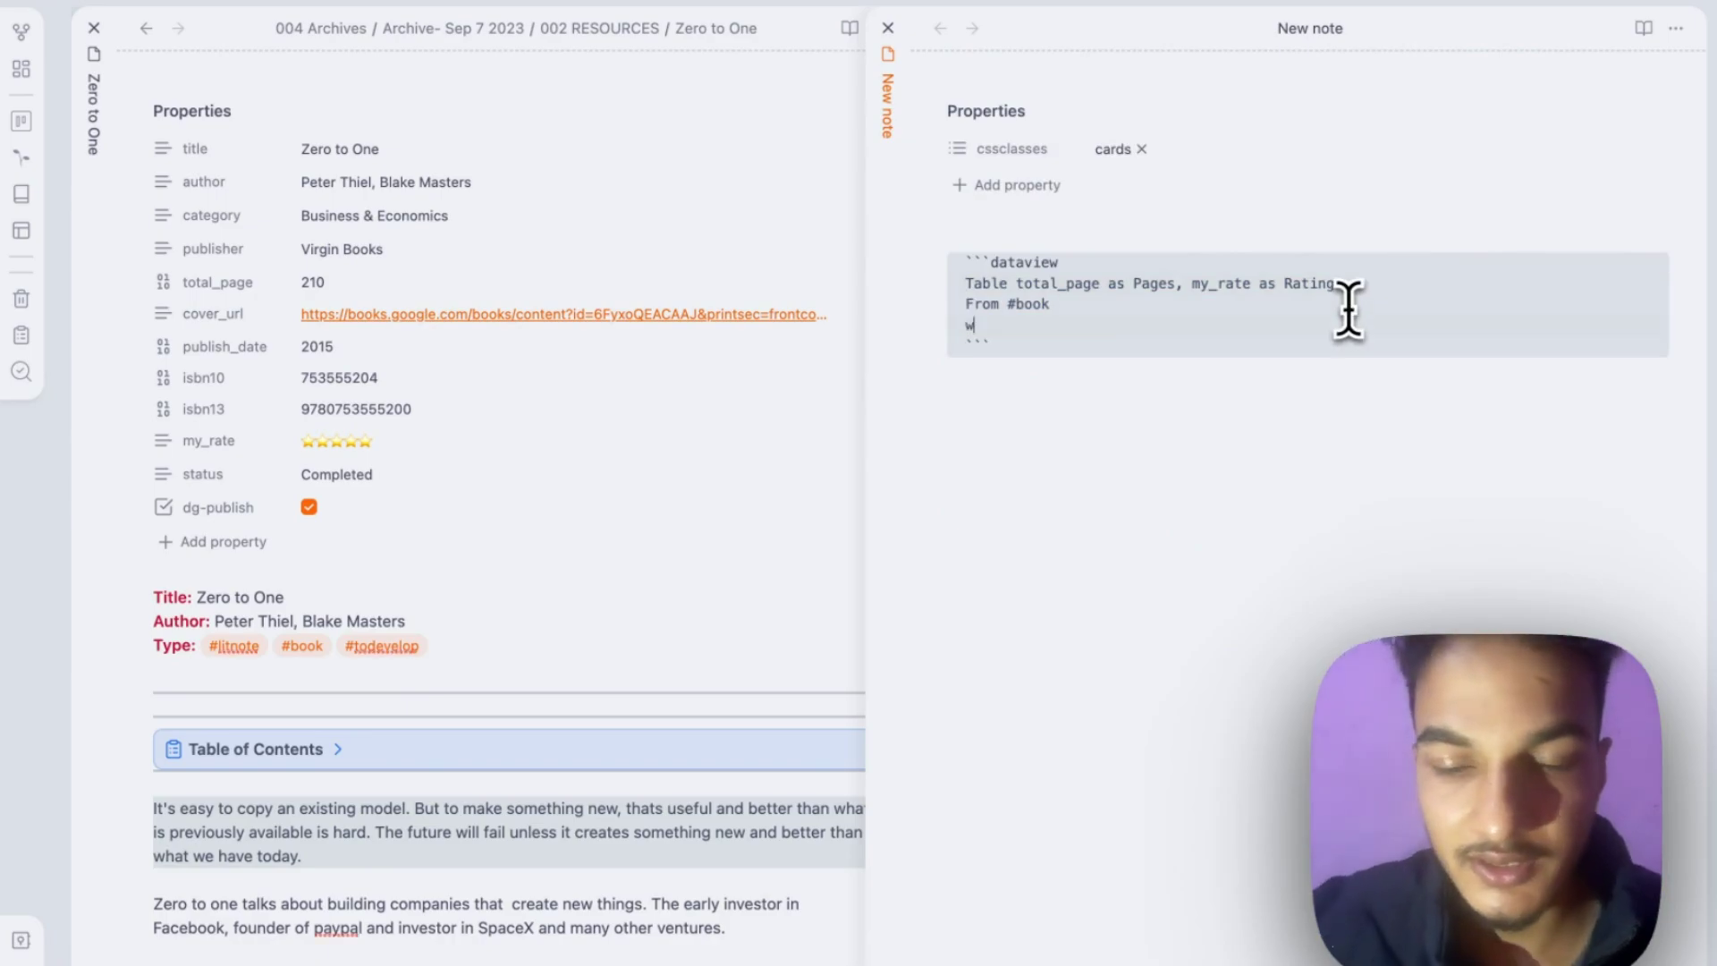
pyautogui.write('here contains (sta')
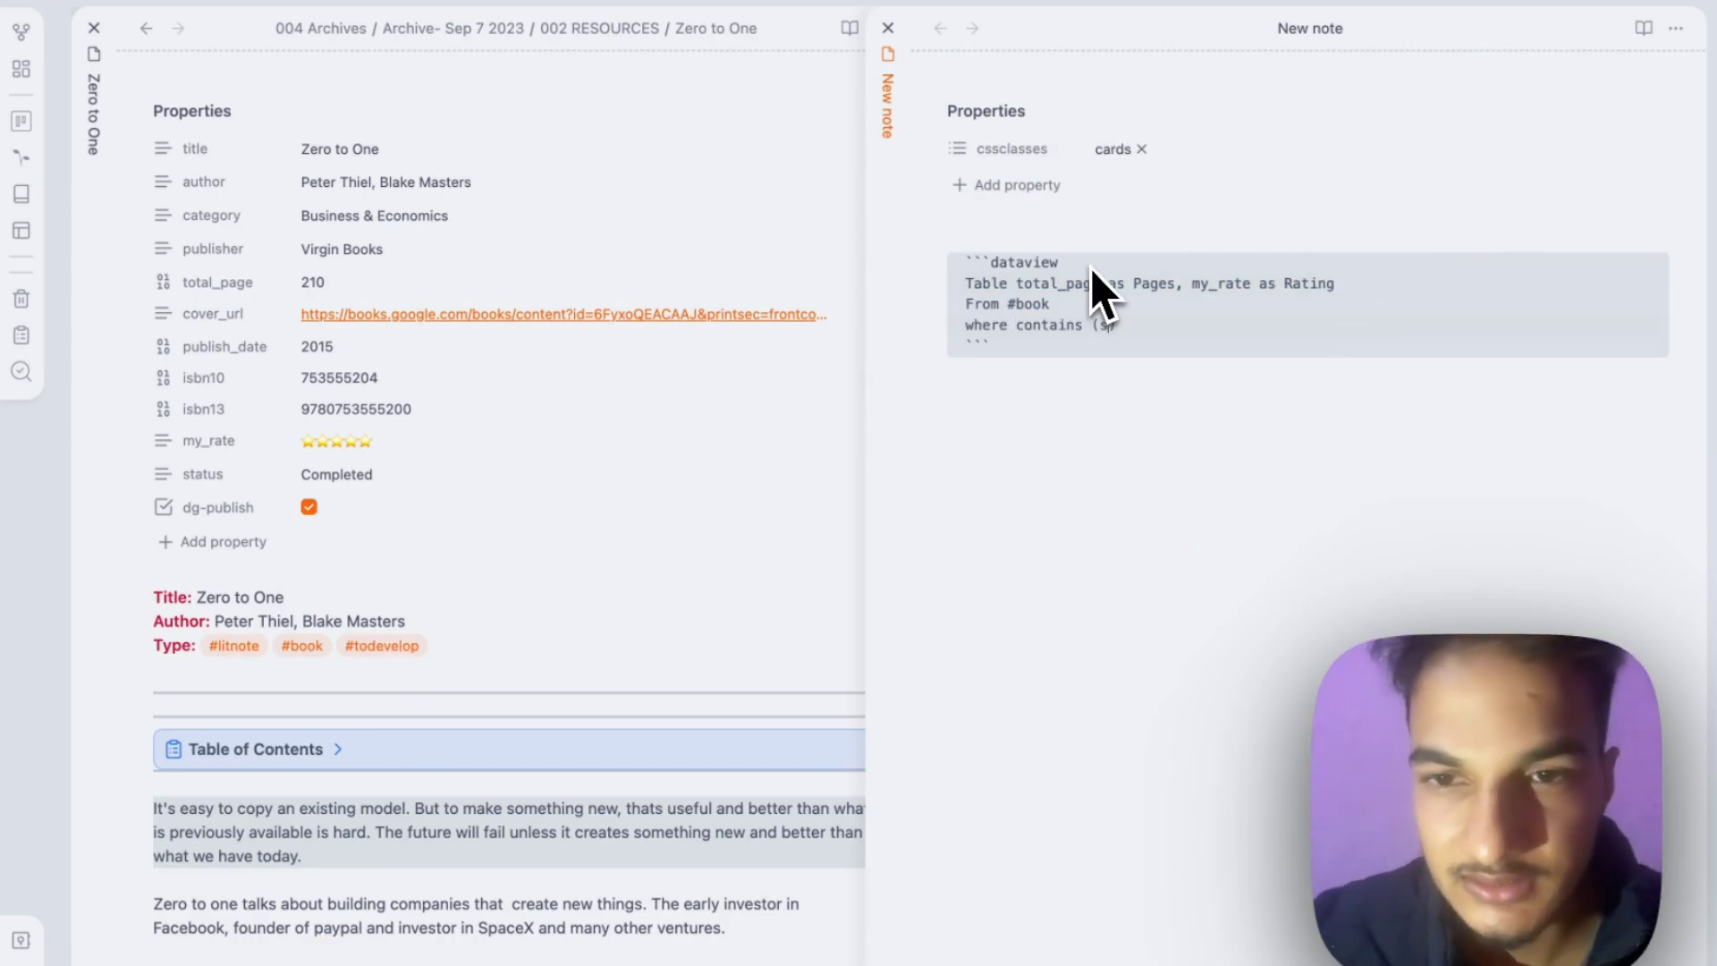
pyautogui.write('tus, ')
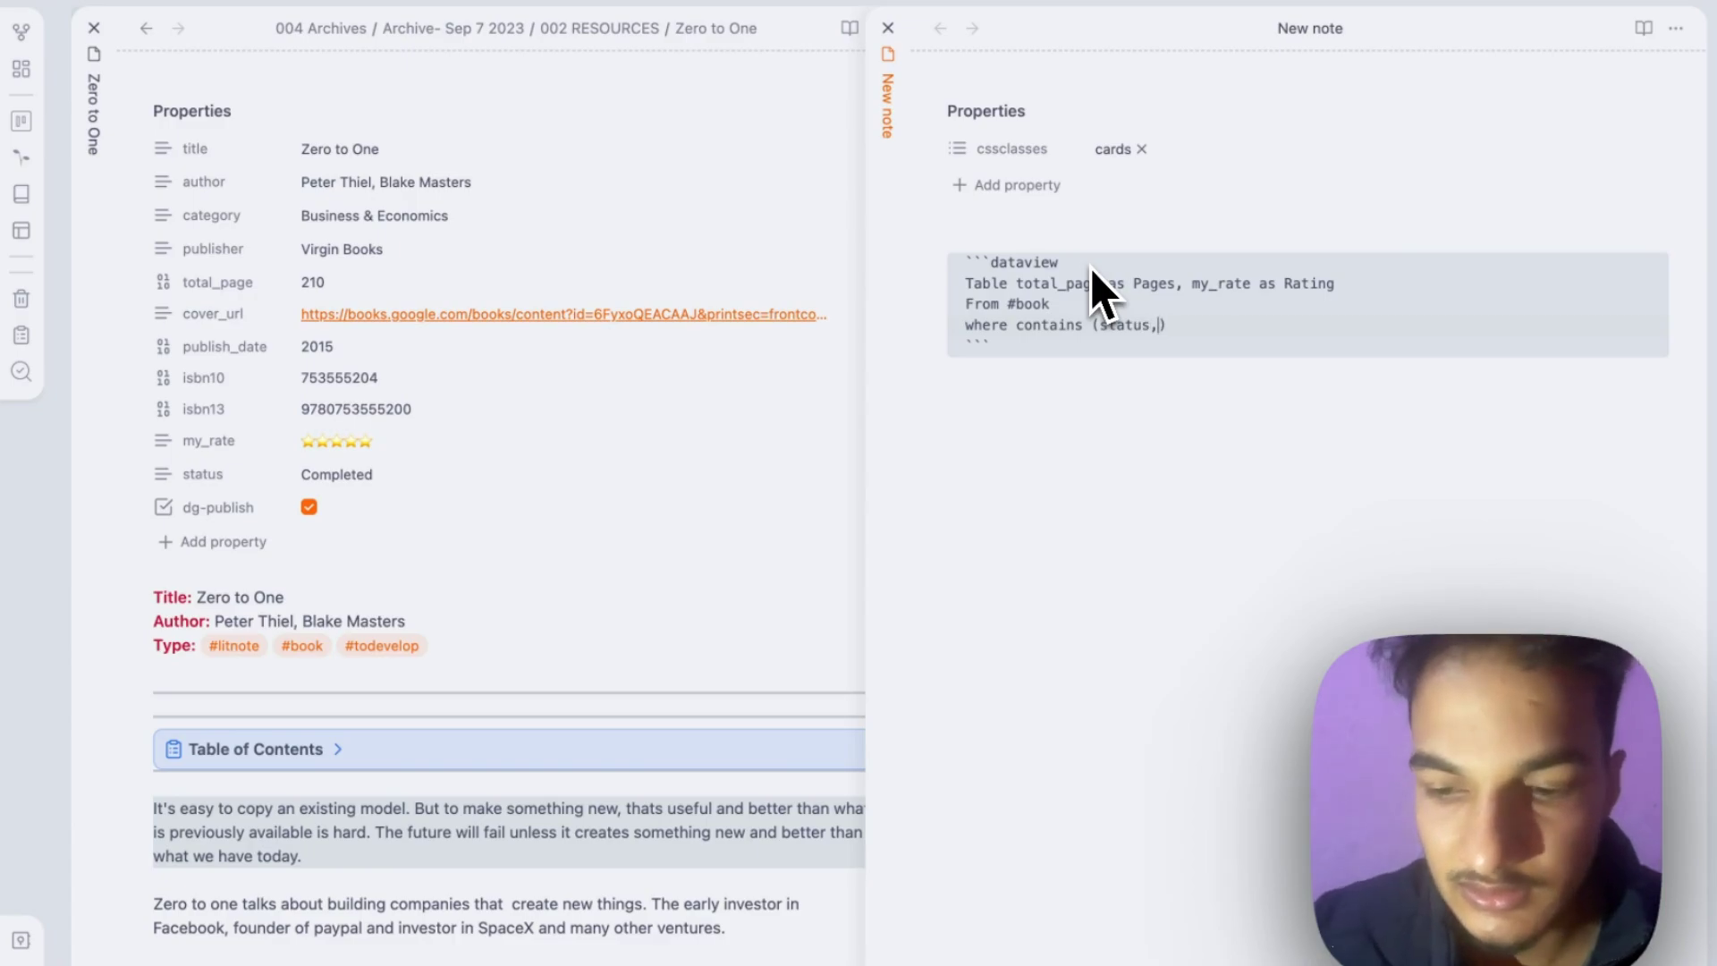
pyautogui.write('"Completed')
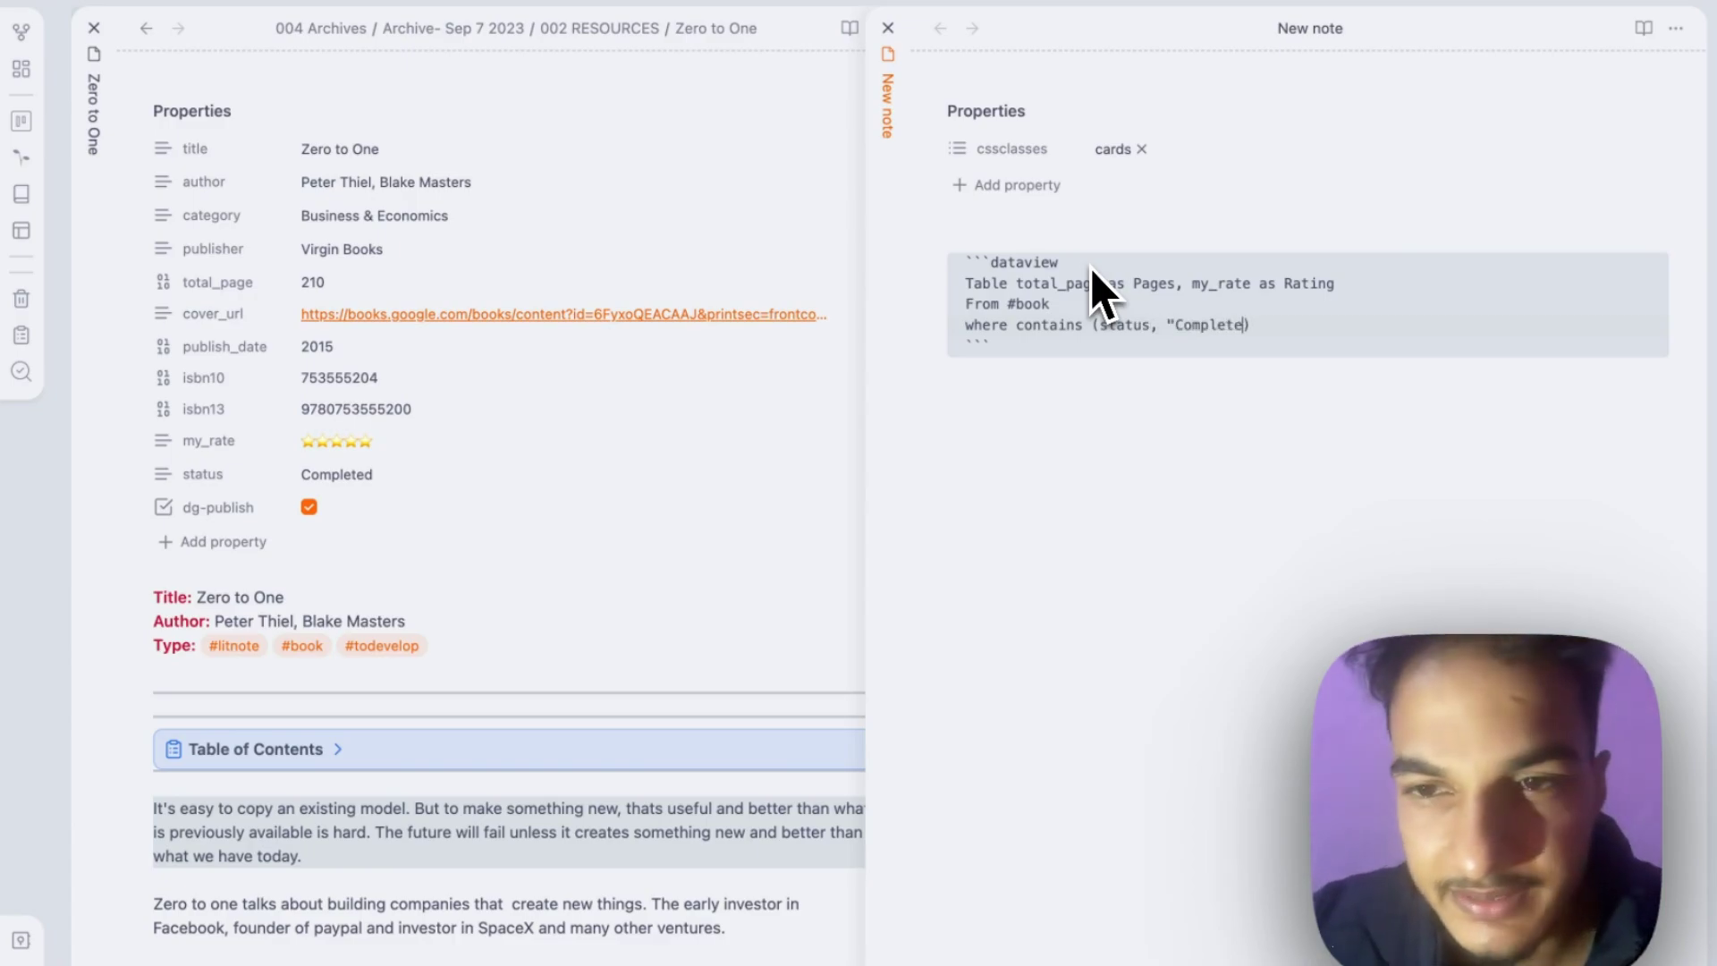
pyautogui.write('")')
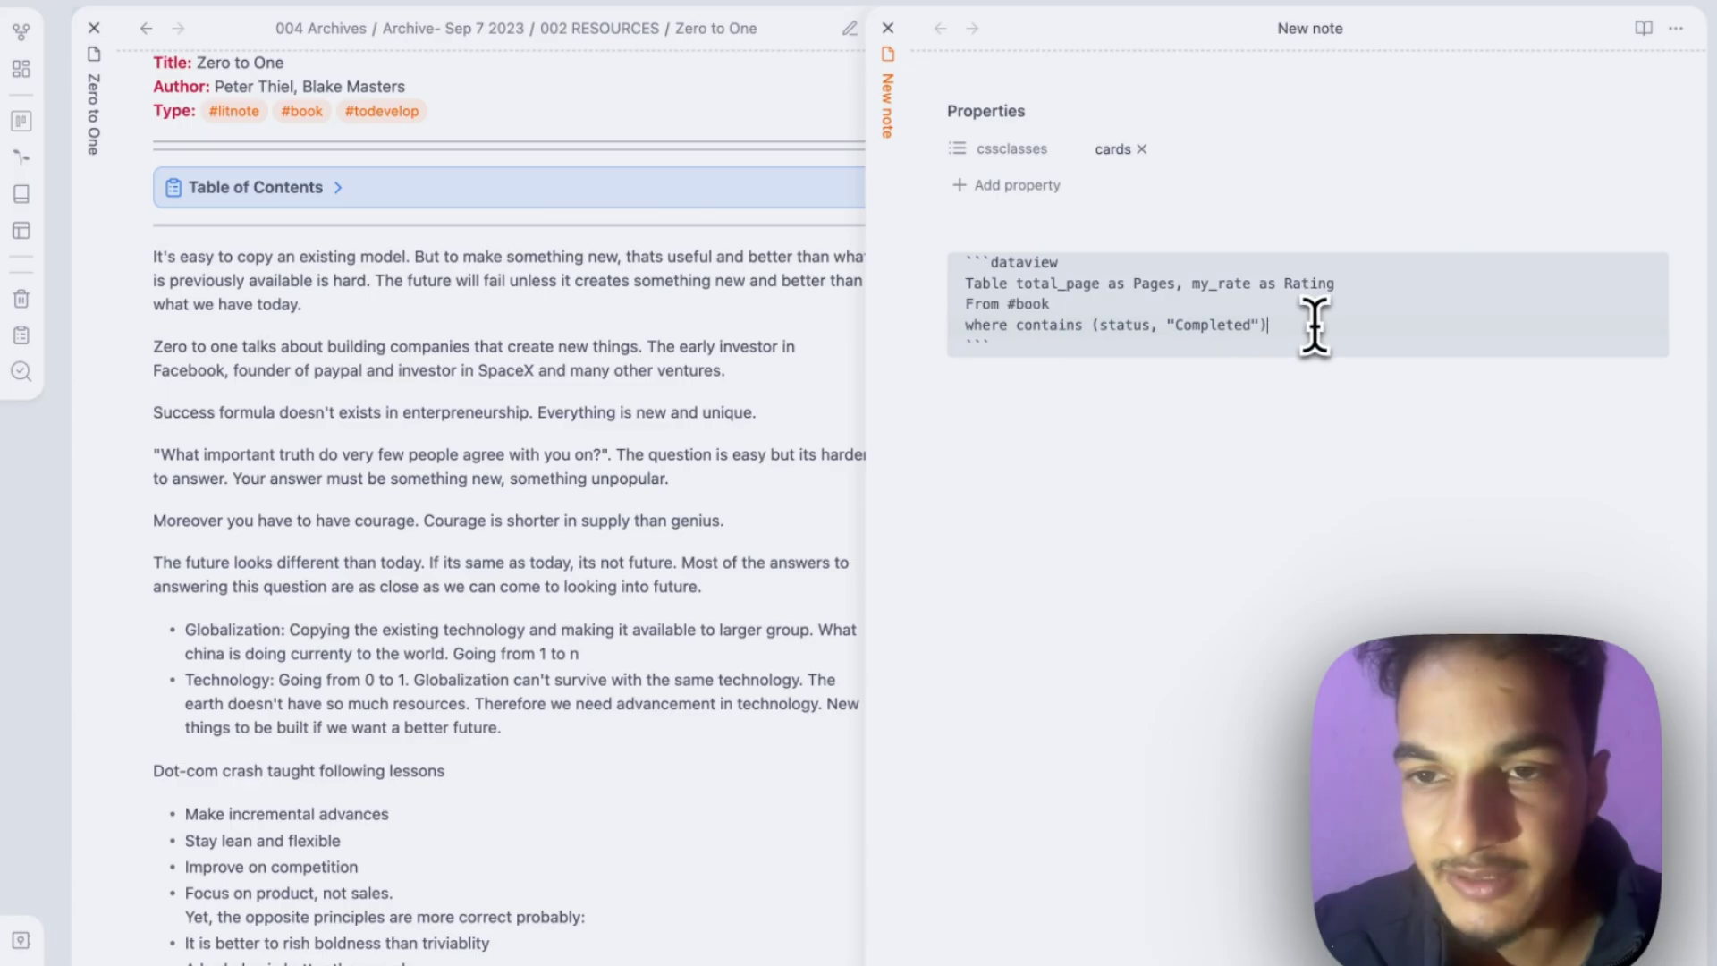
# Step: Preview the result, fix the parse error and render the Completed books as cards
pyautogui.hotkey('ctrl', 'e')
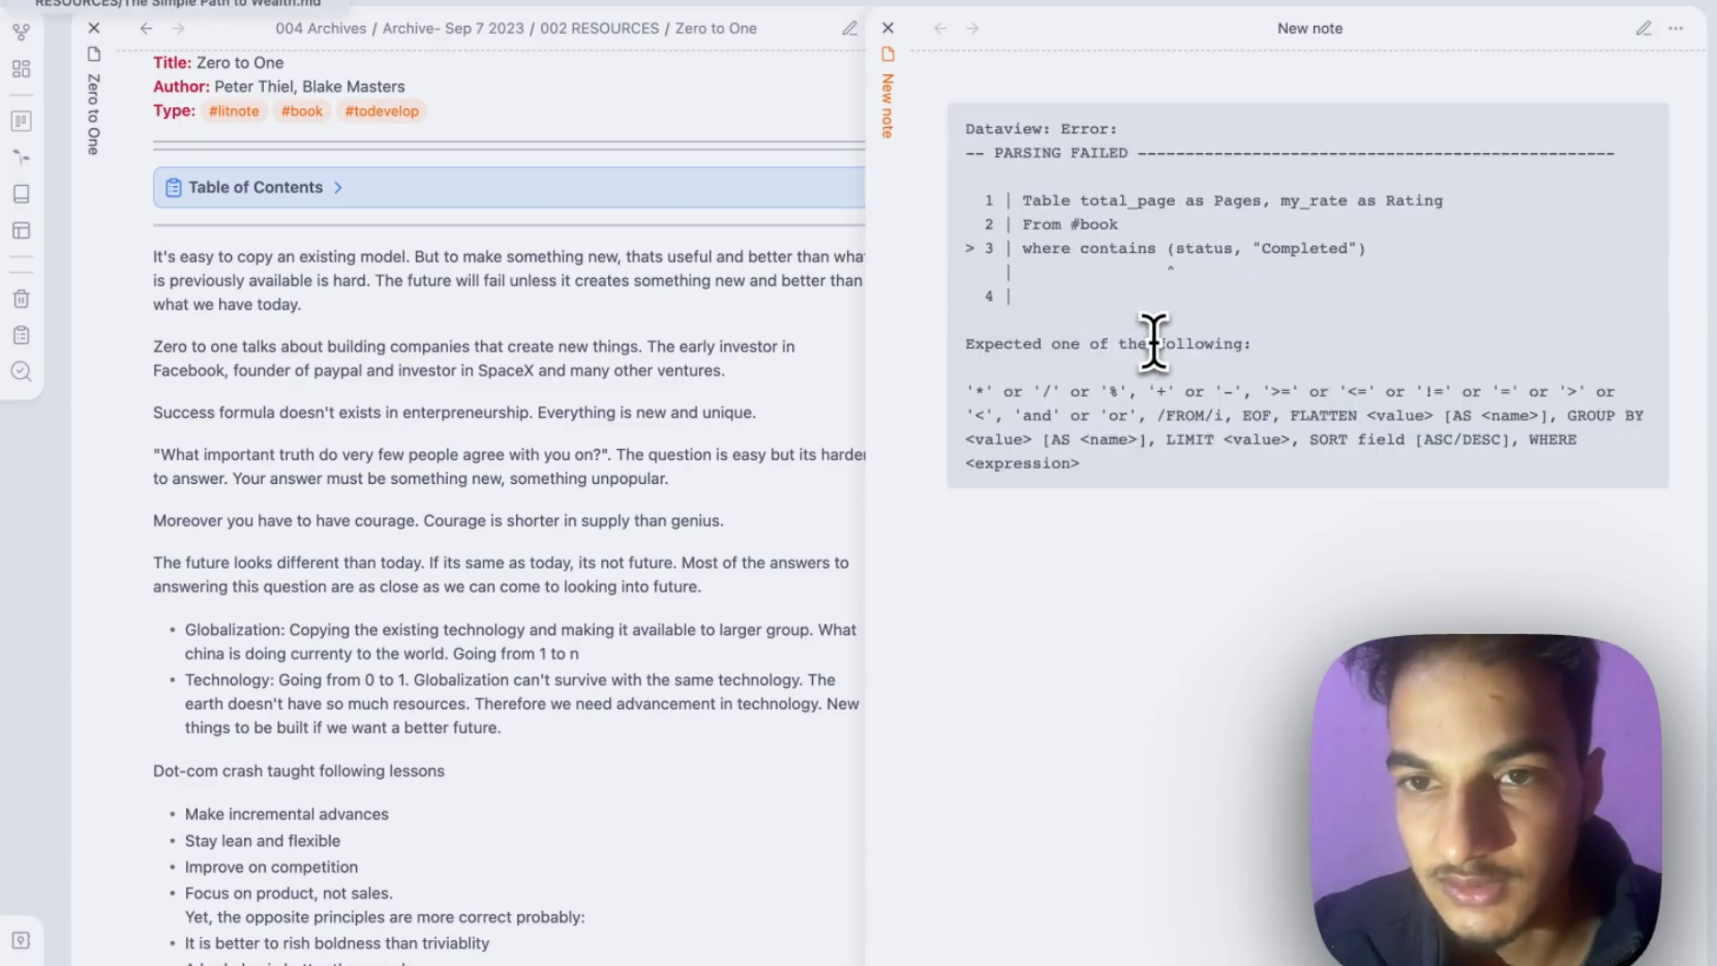
pyautogui.hotkey('ctrl', 'e')
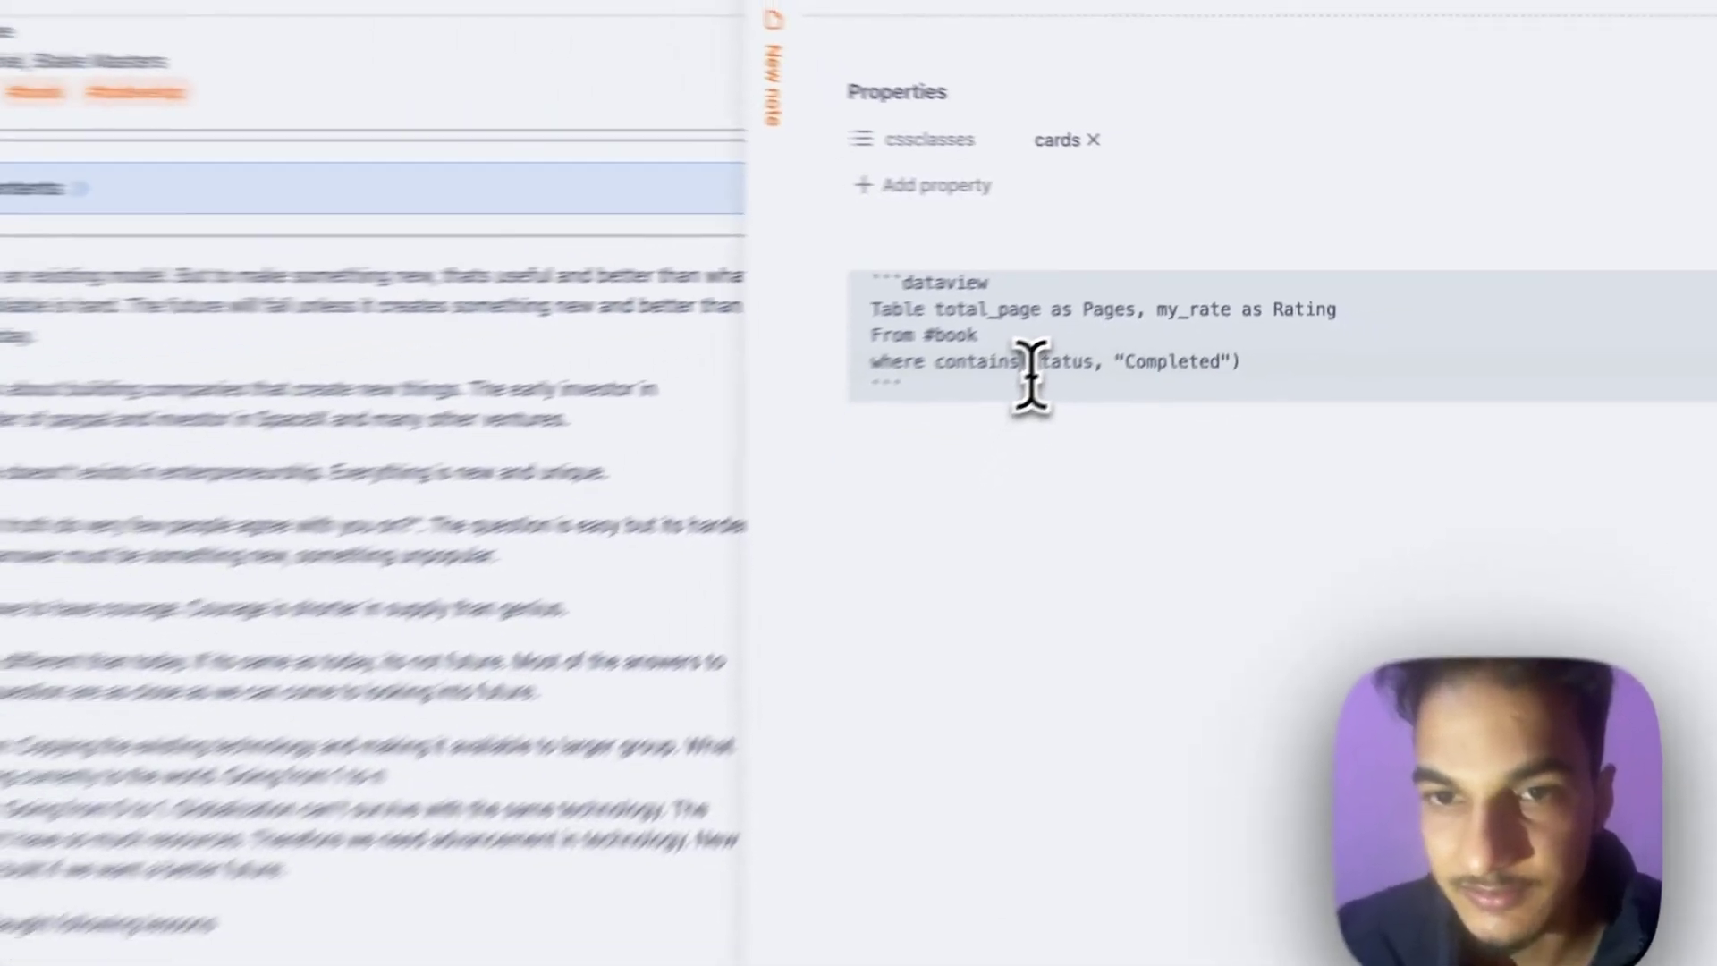
pyautogui.hotkey('ctrl', 'e')
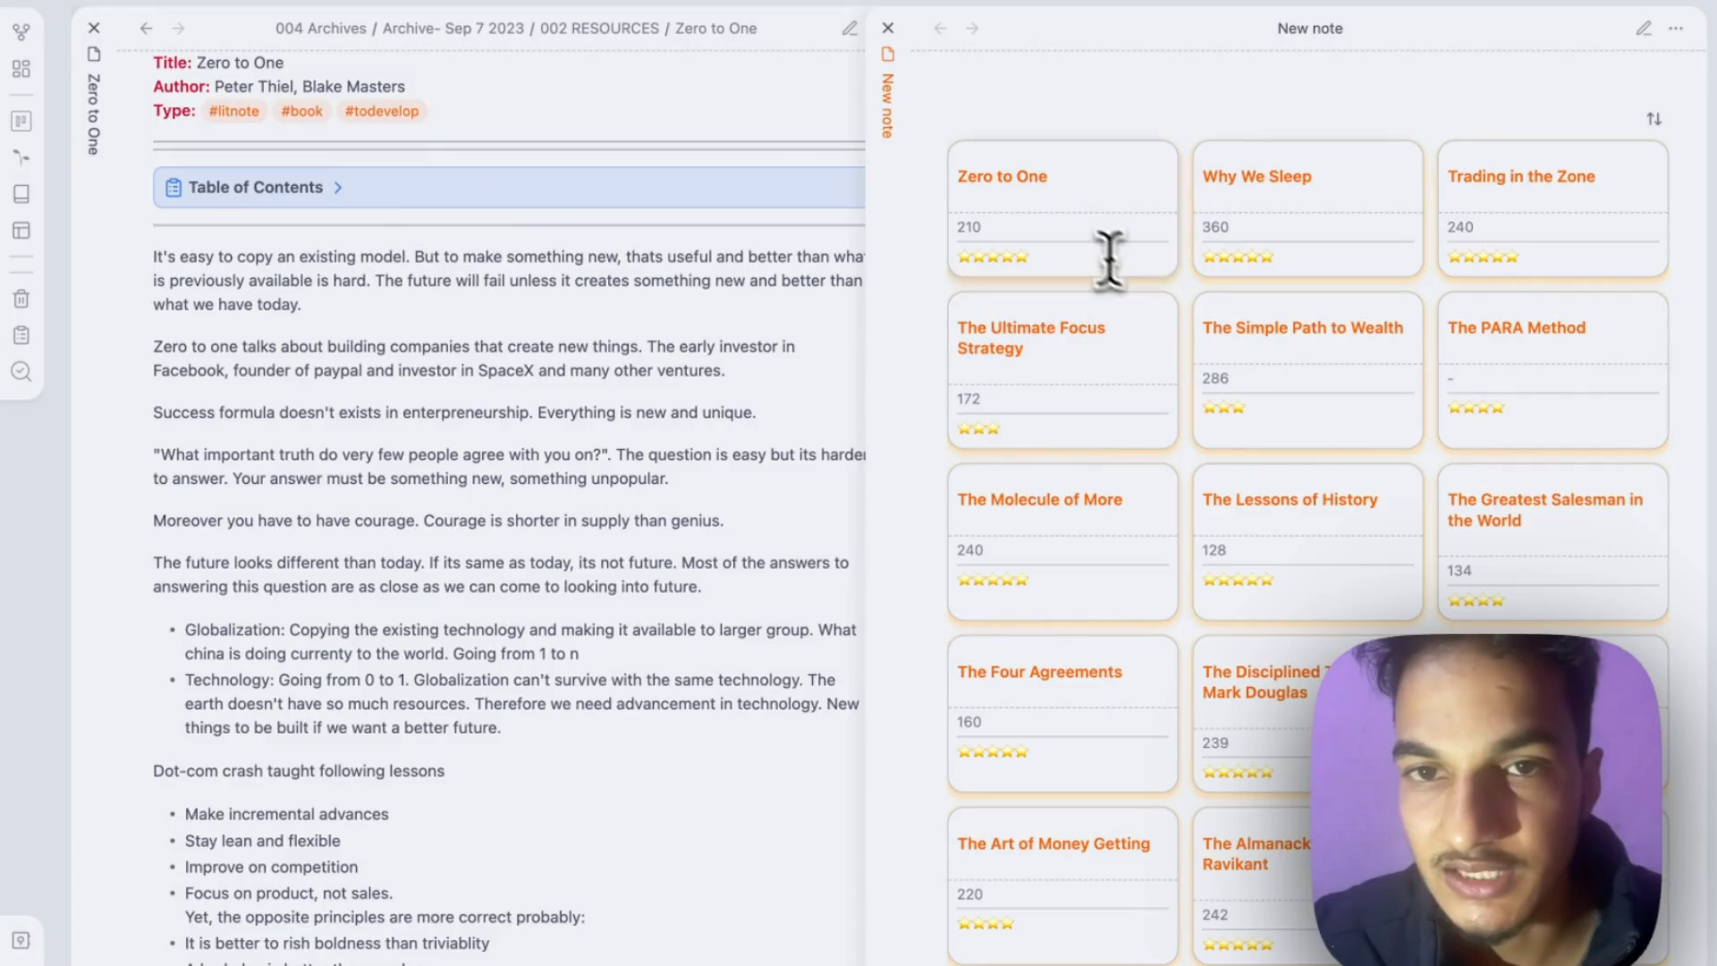
pyautogui.scroll(-1, 1135, 281)
pyautogui.scroll(-5, 1137, 282)
pyautogui.scroll(-3, 1137, 279)
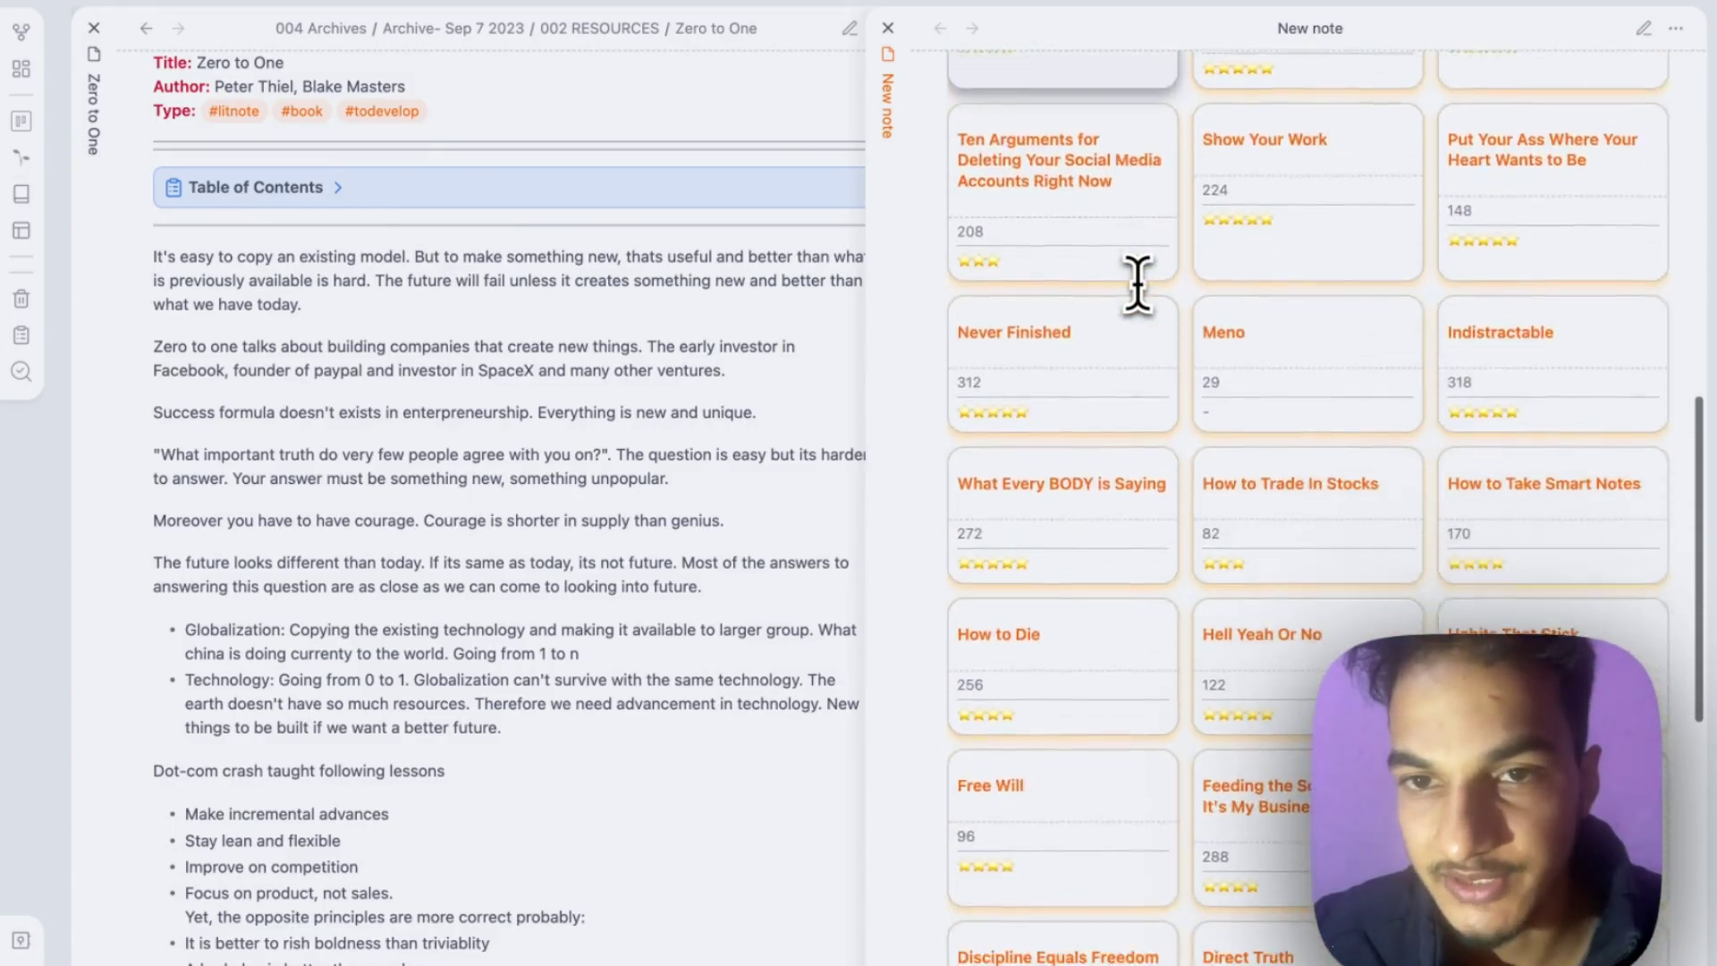
pyautogui.scroll(-1, 1127, 316)
pyautogui.scroll(2, 1154, 311)
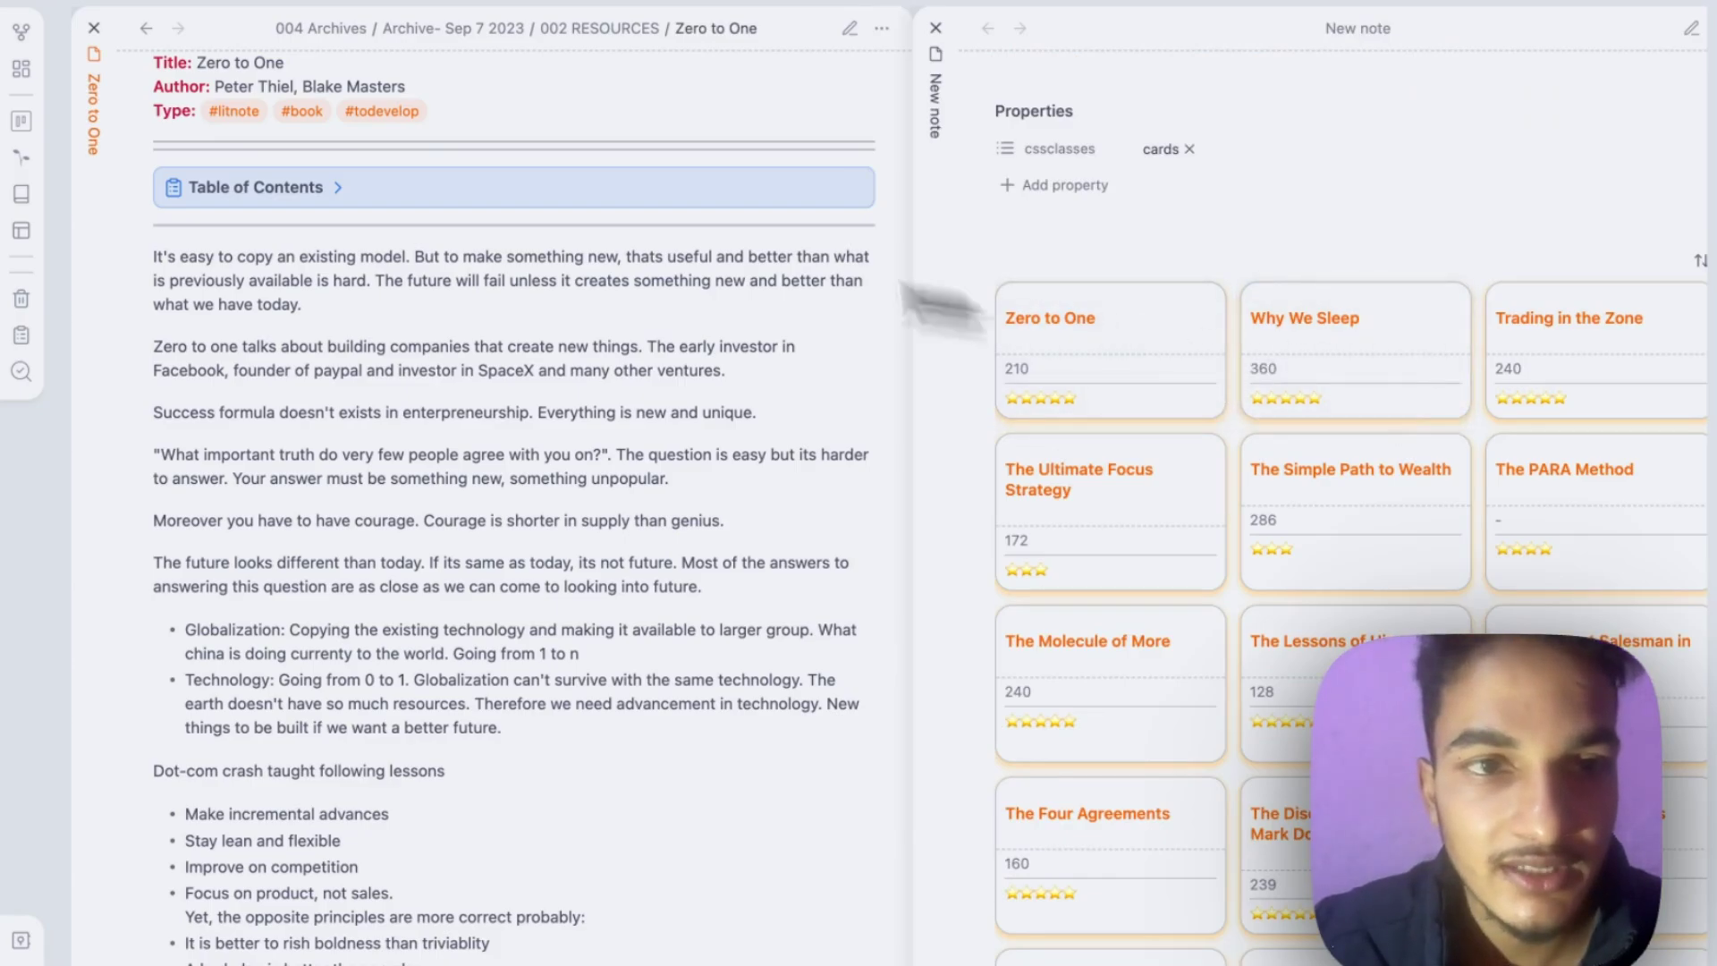
pyautogui.scroll(2, 439, 203)
pyautogui.scroll(3, 443, 228)
pyautogui.scroll(2, 439, 226)
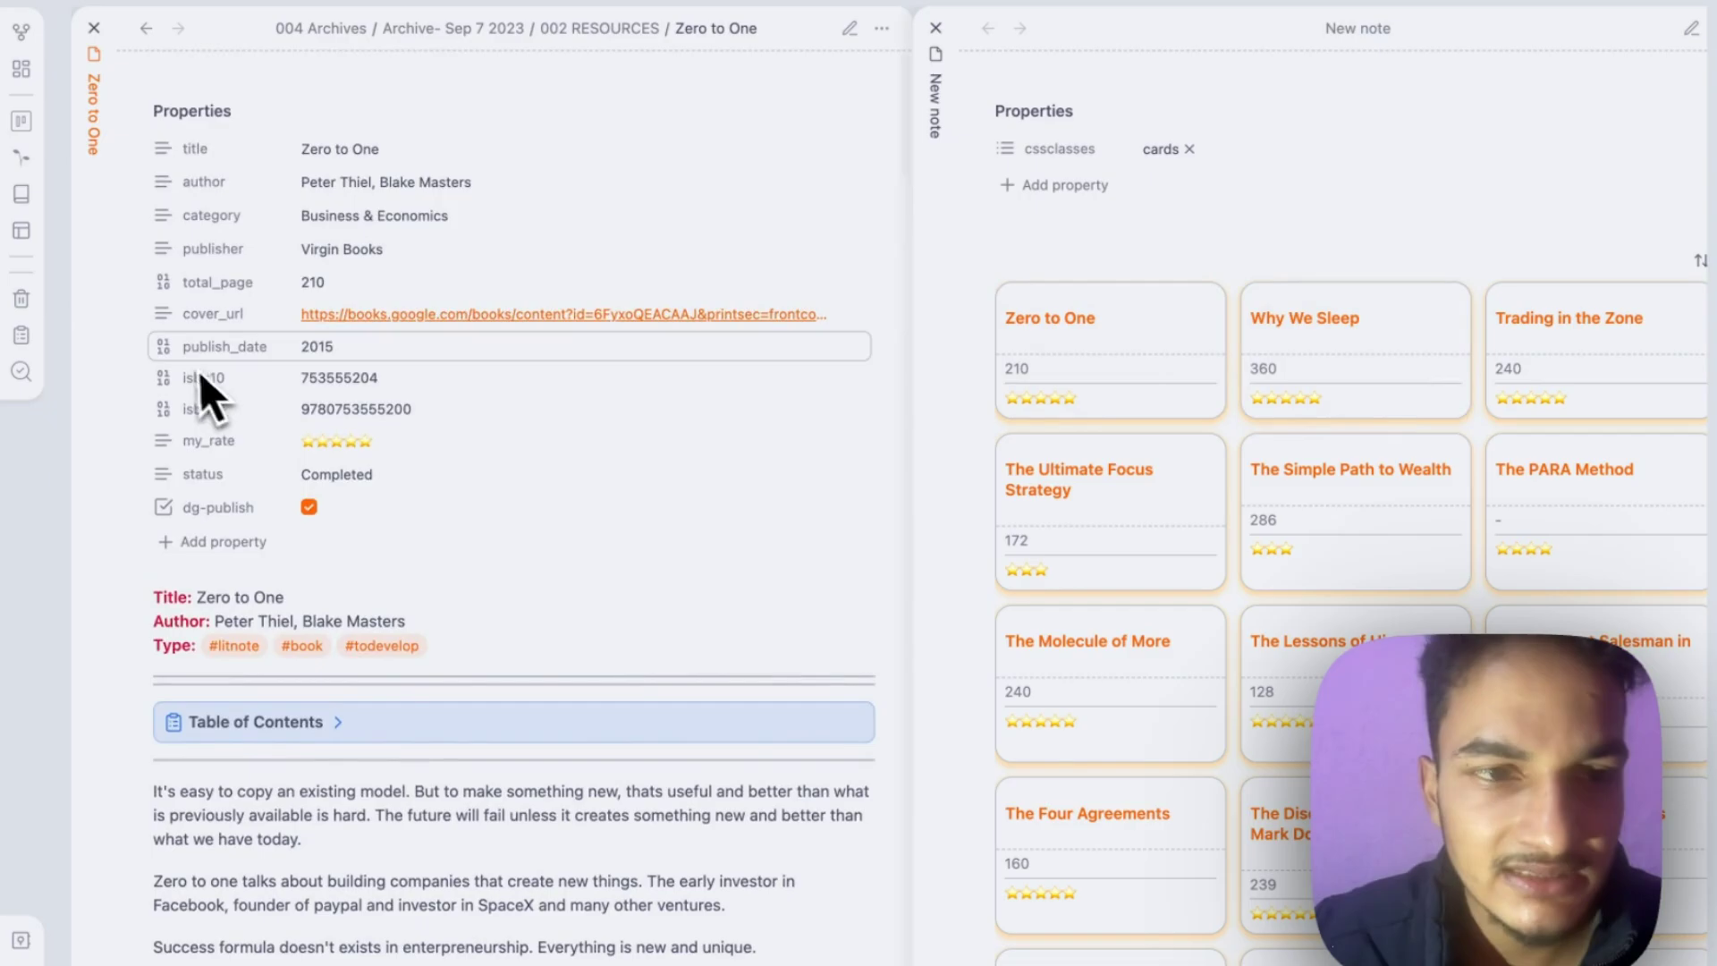
# Step: Add ("![|100](" + cover_url + ")") as Cover to the TABLE line and inspect the cover cards
pyautogui.moveTo(237, 319); pyautogui.dragTo(327, 326)
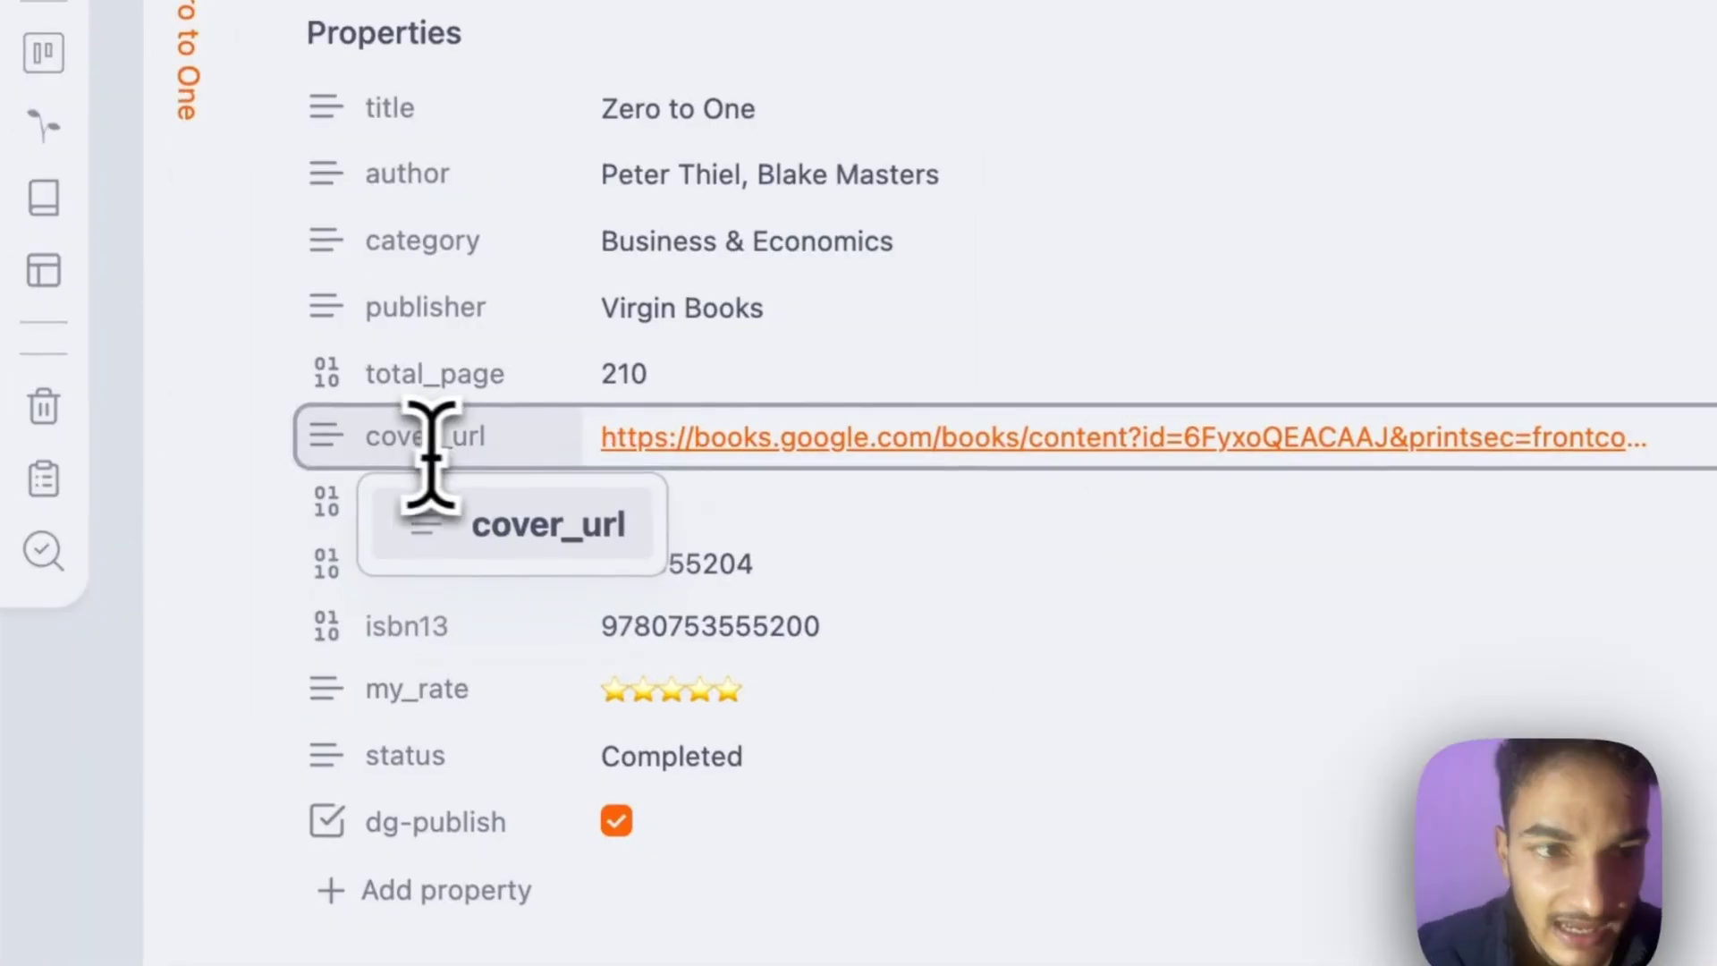
pyautogui.moveTo(667, 470)
pyautogui.mouseDown()
pyautogui.moveTo(818, 523)
pyautogui.moveTo(252, 322)
pyautogui.mouseUp()
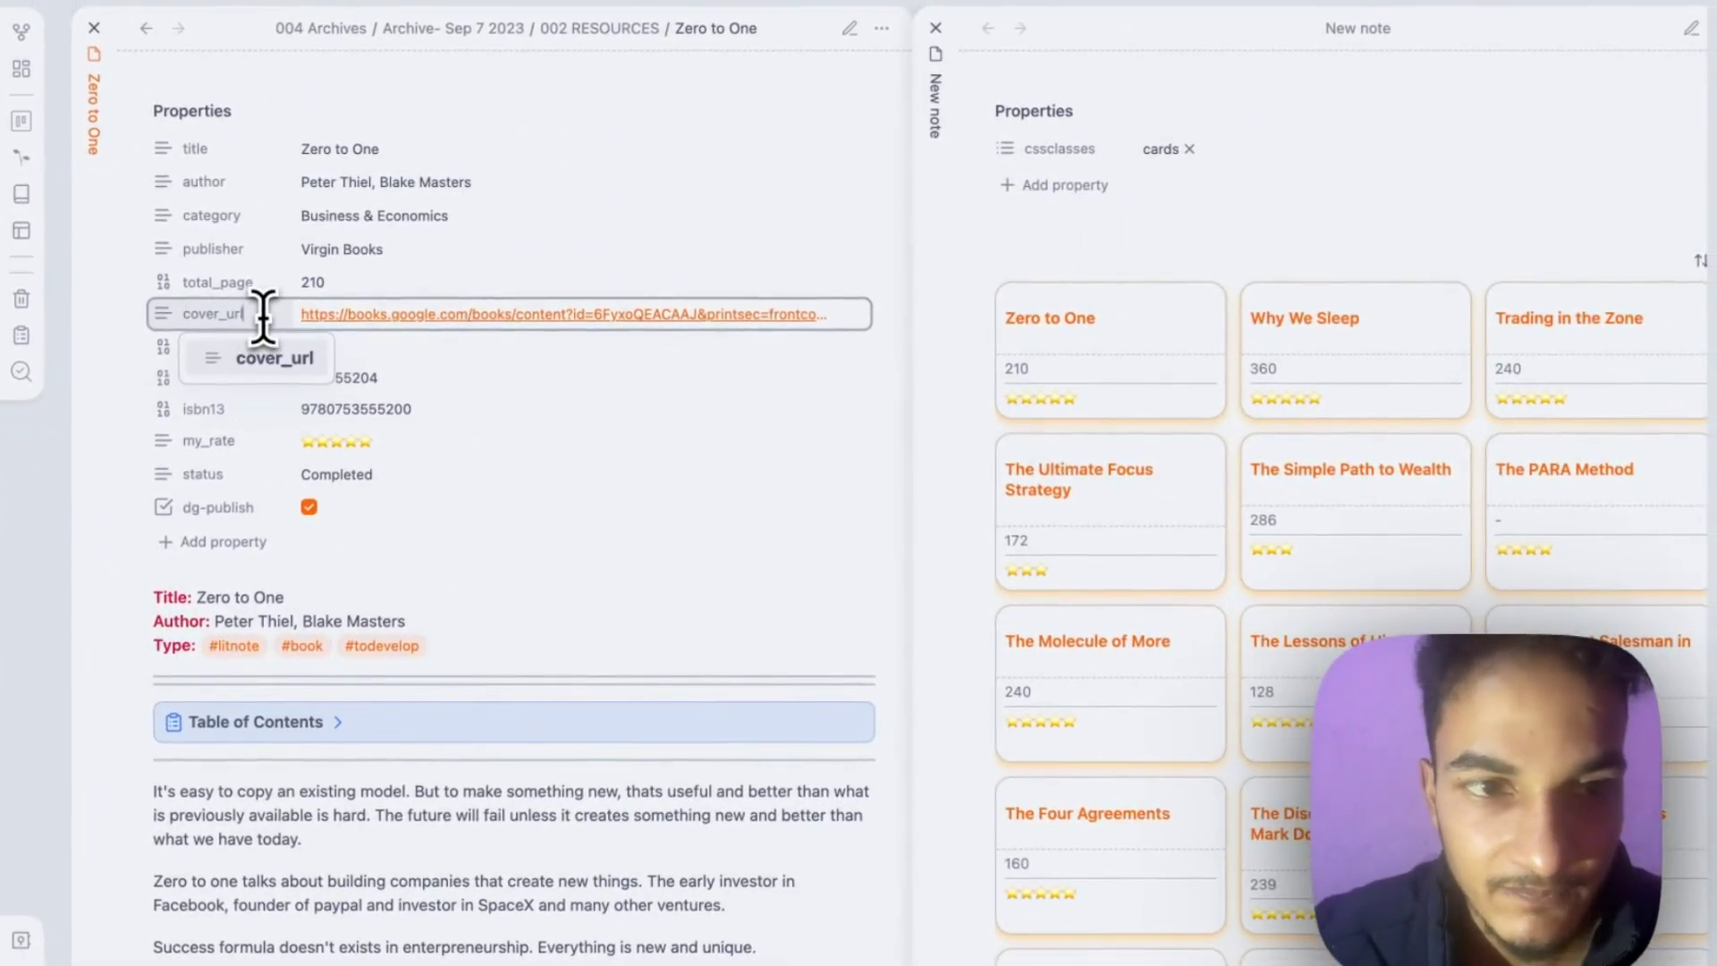
pyautogui.click(1693, 263)
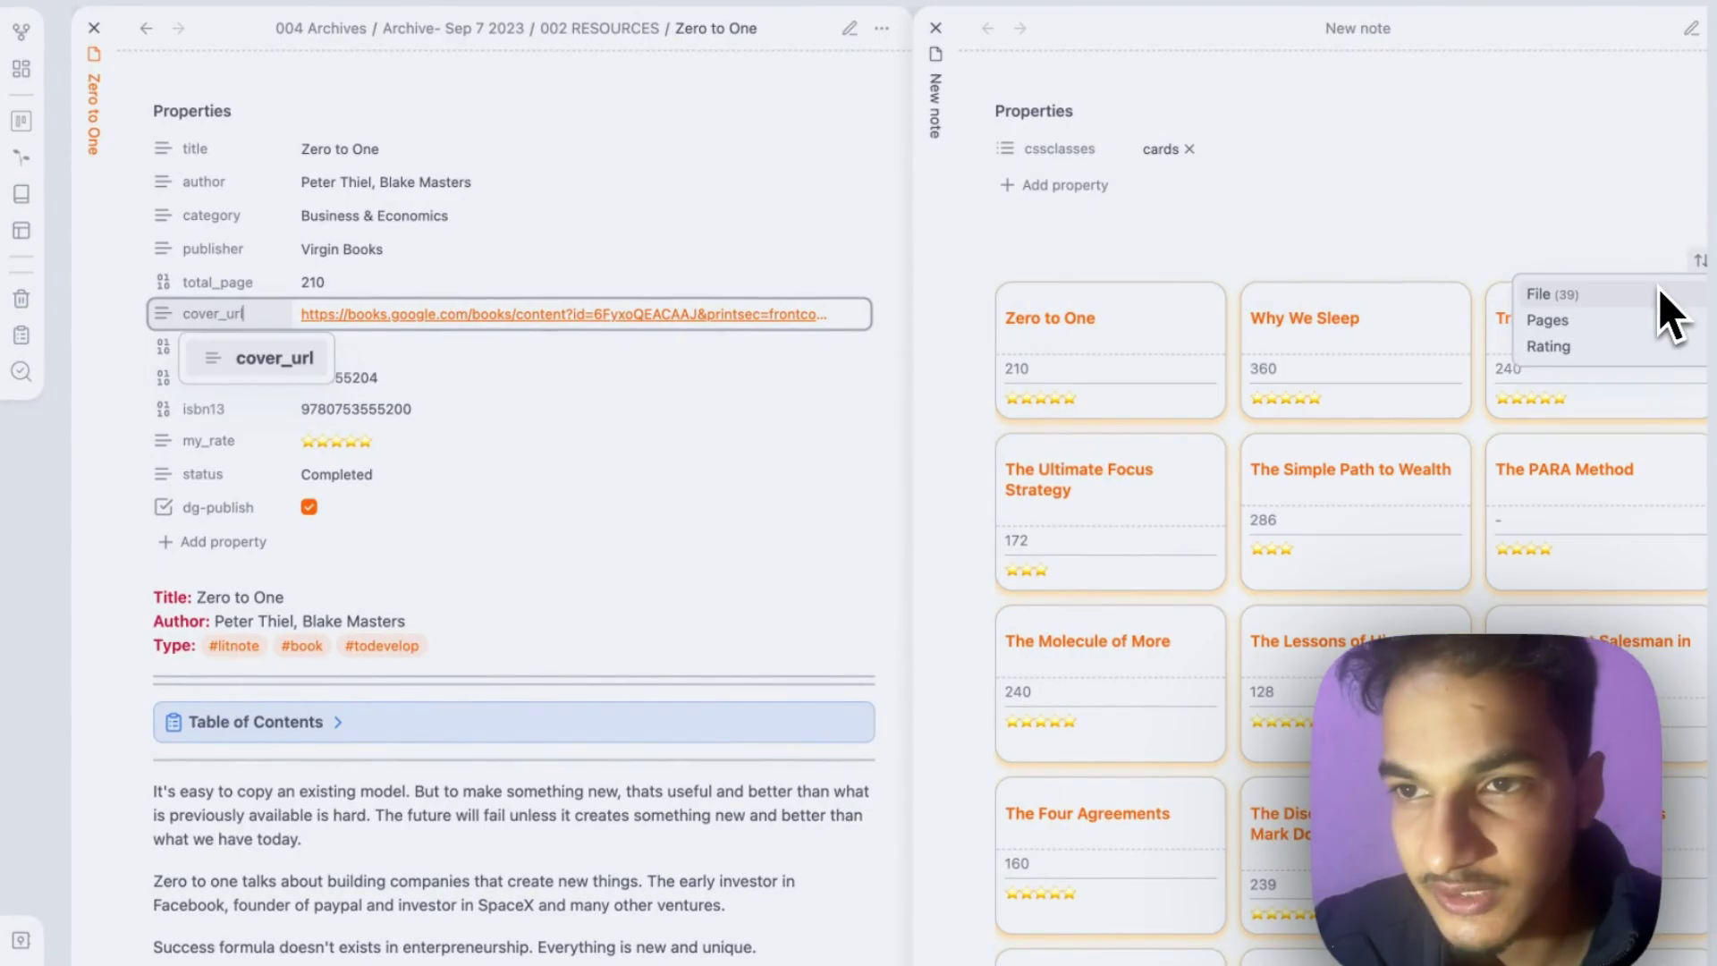
pyautogui.click(1626, 293)
pyautogui.click(1653, 262)
pyautogui.press('Escape')
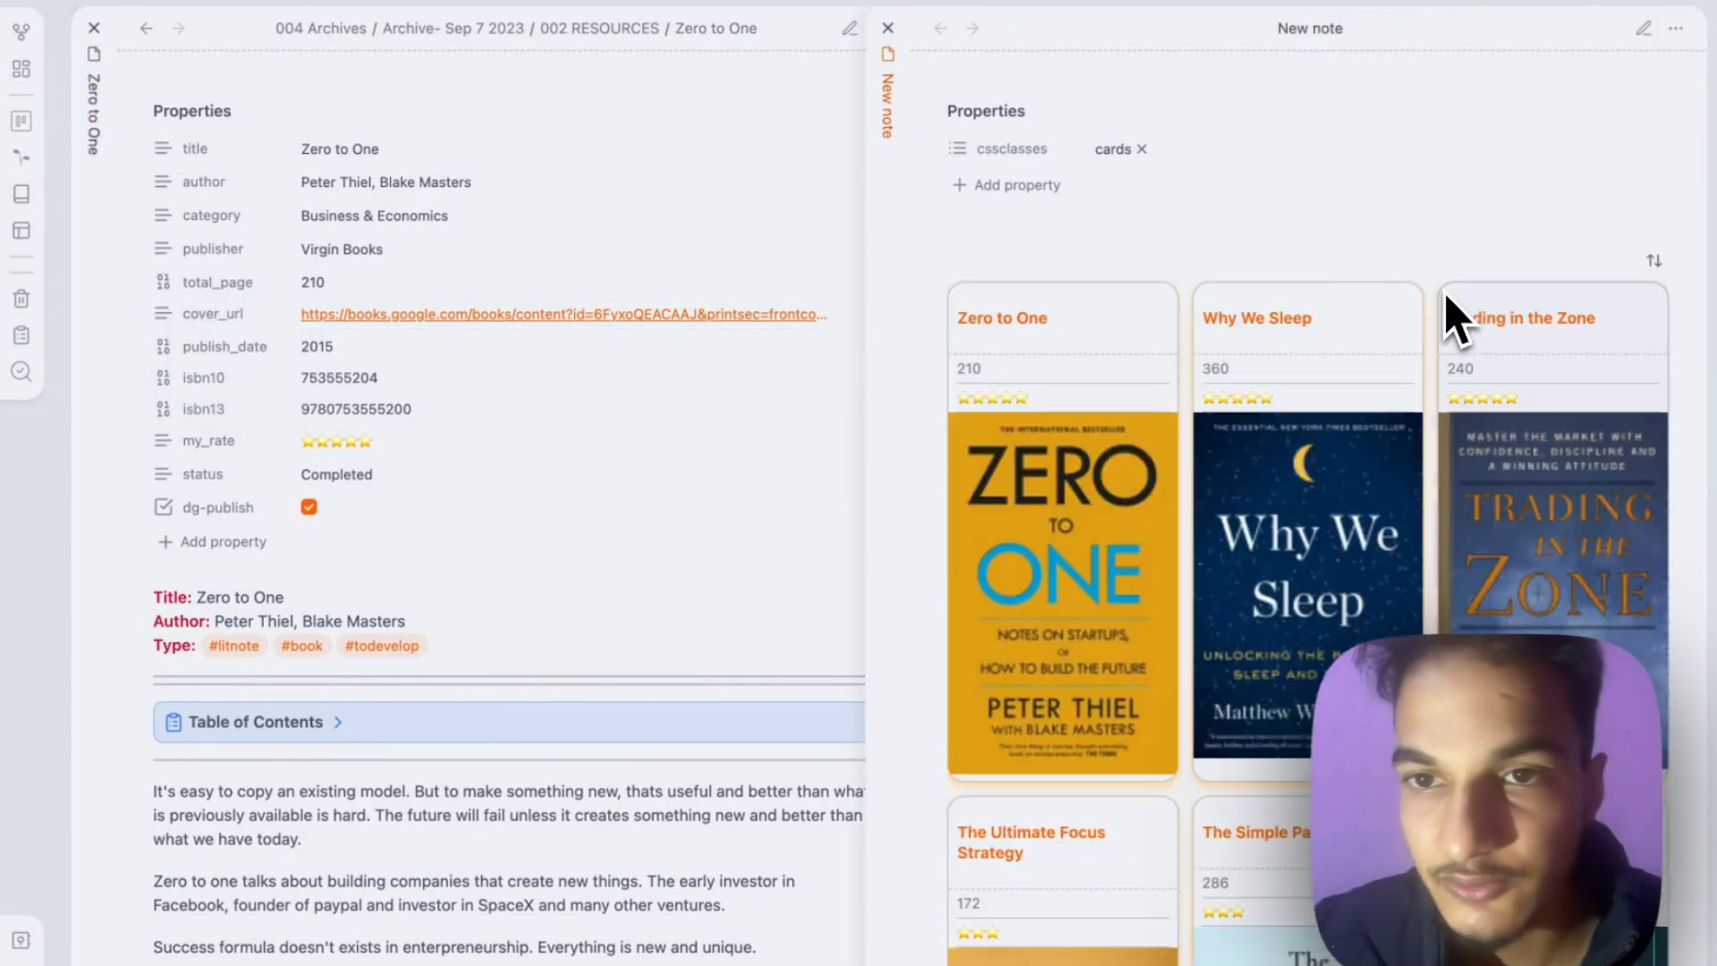
pyautogui.scroll(-4, 1370, 373)
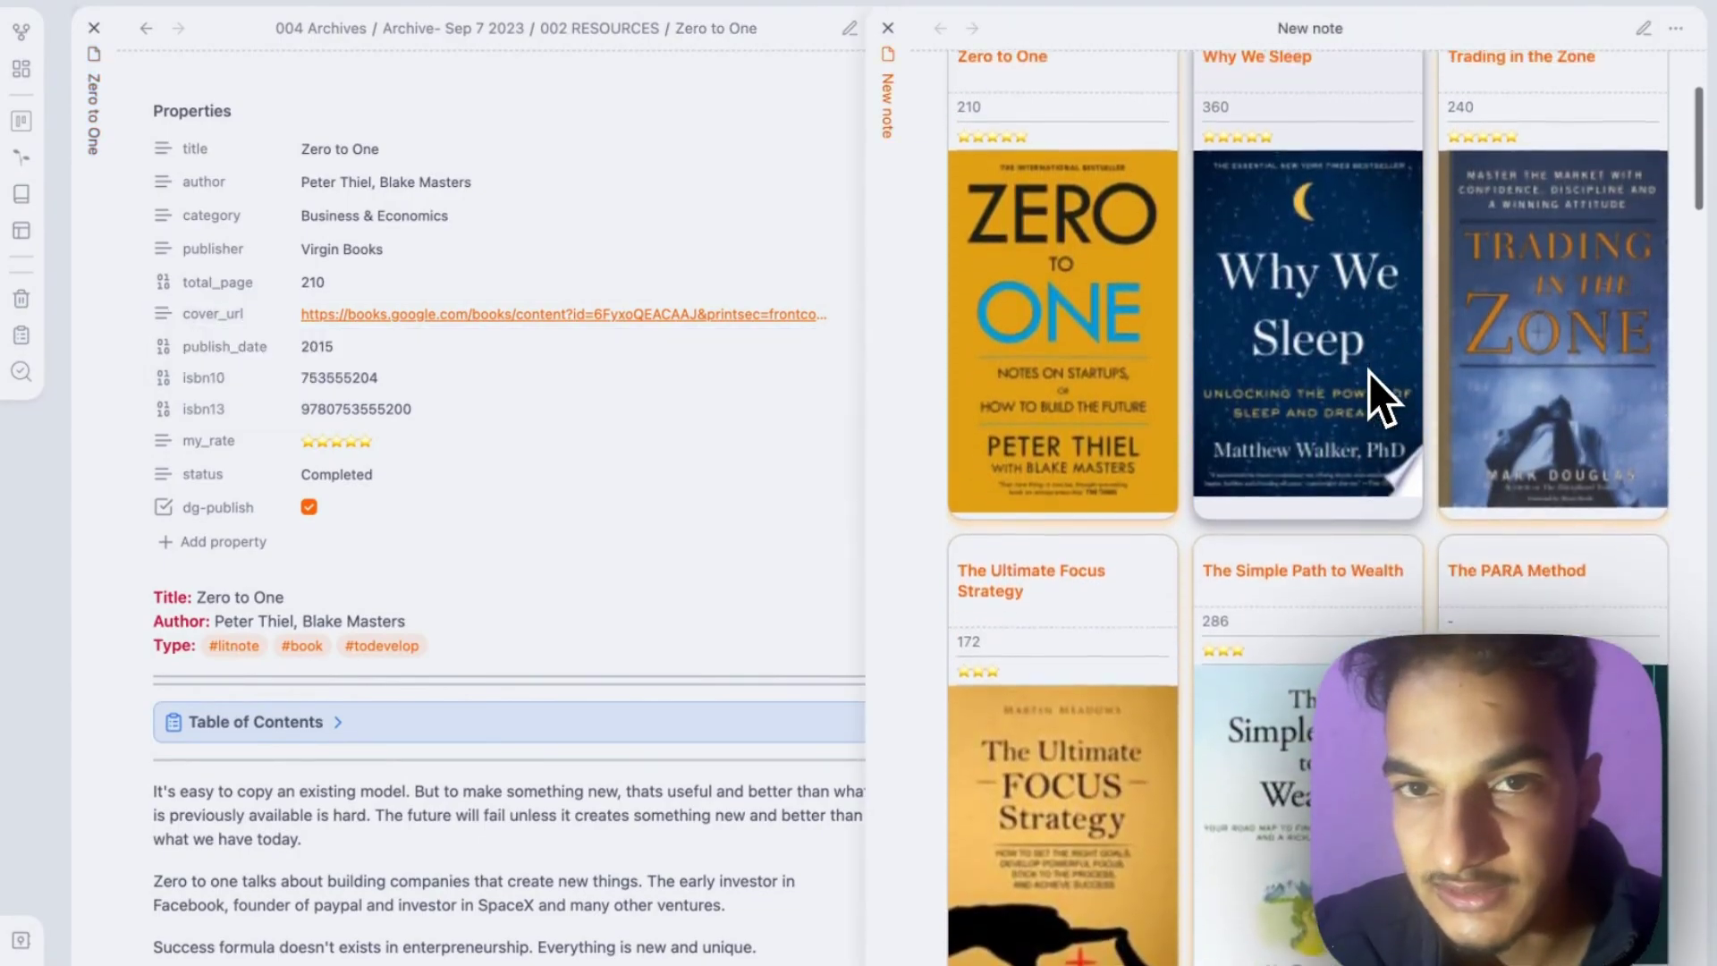
pyautogui.scroll(1, 1370, 373)
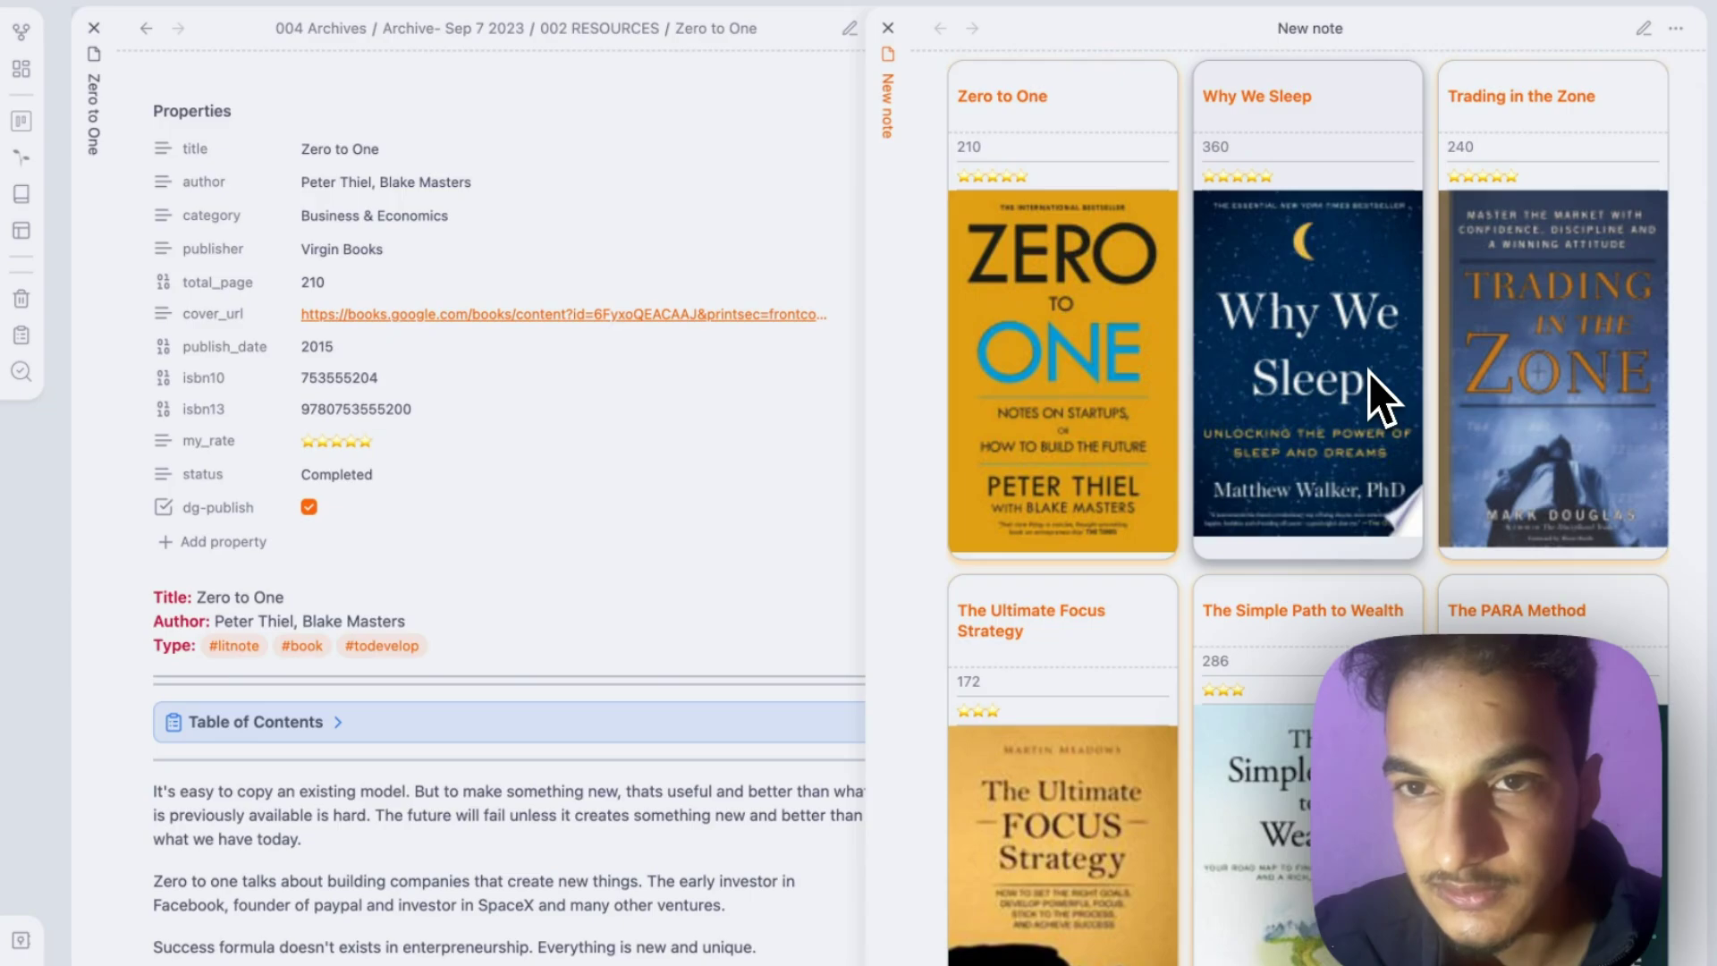
pyautogui.scroll(1, 1369, 373)
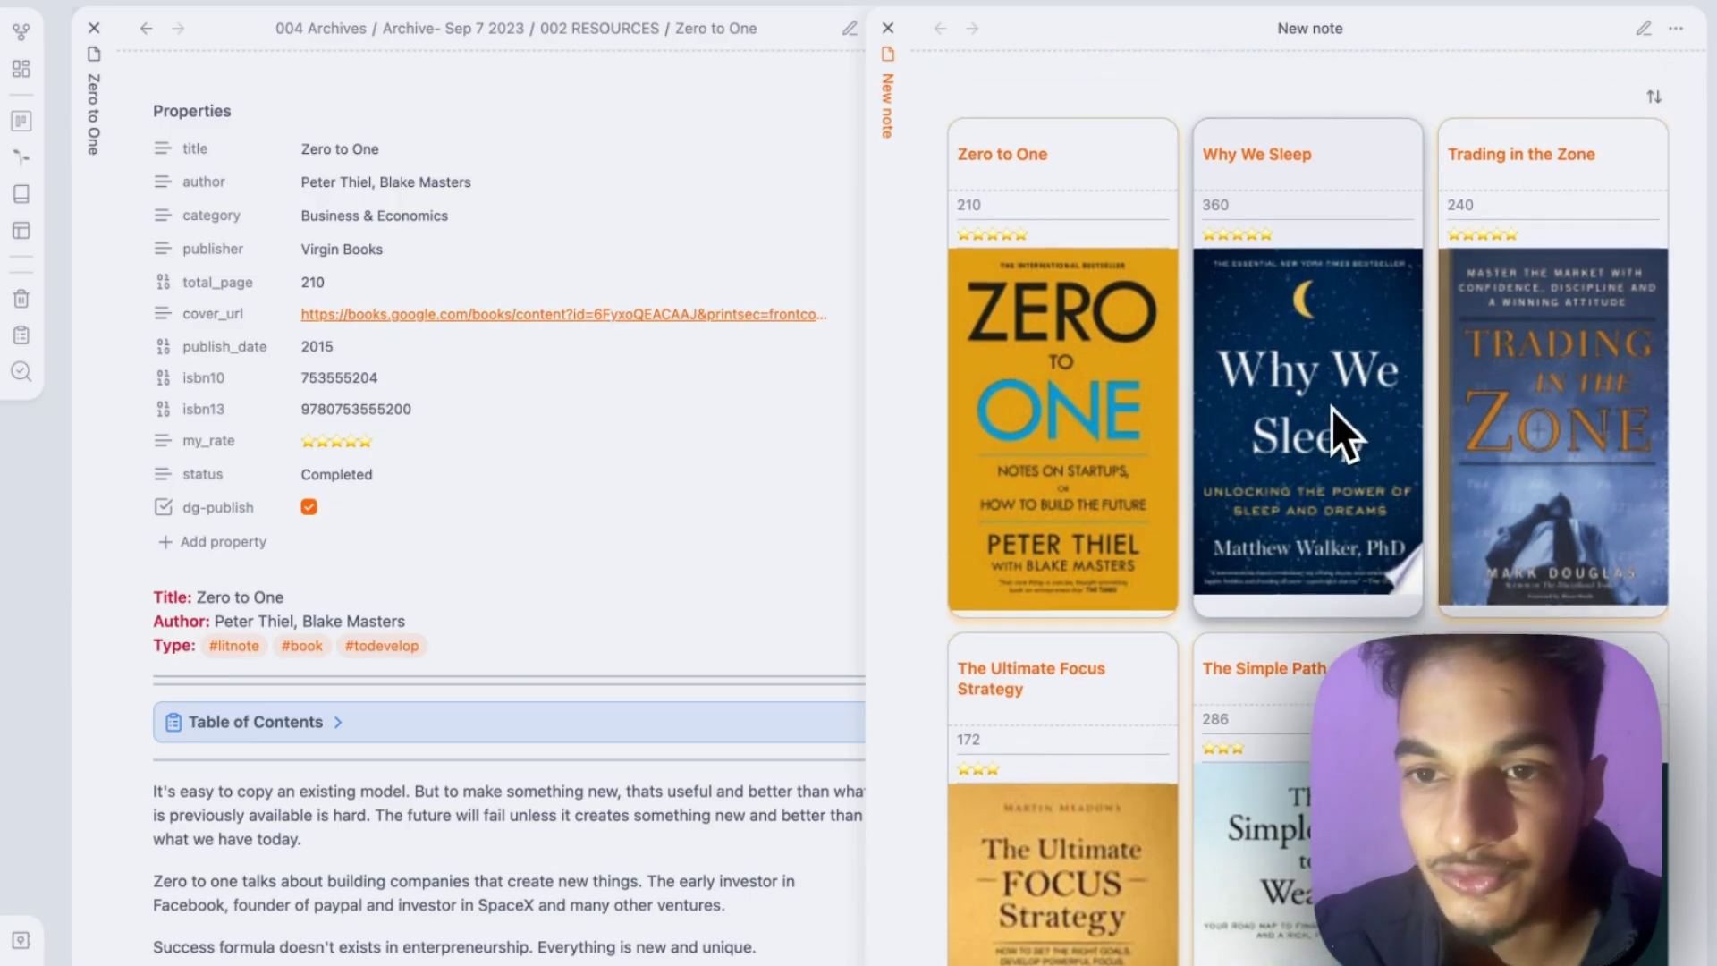
pyautogui.click(1318, 363)
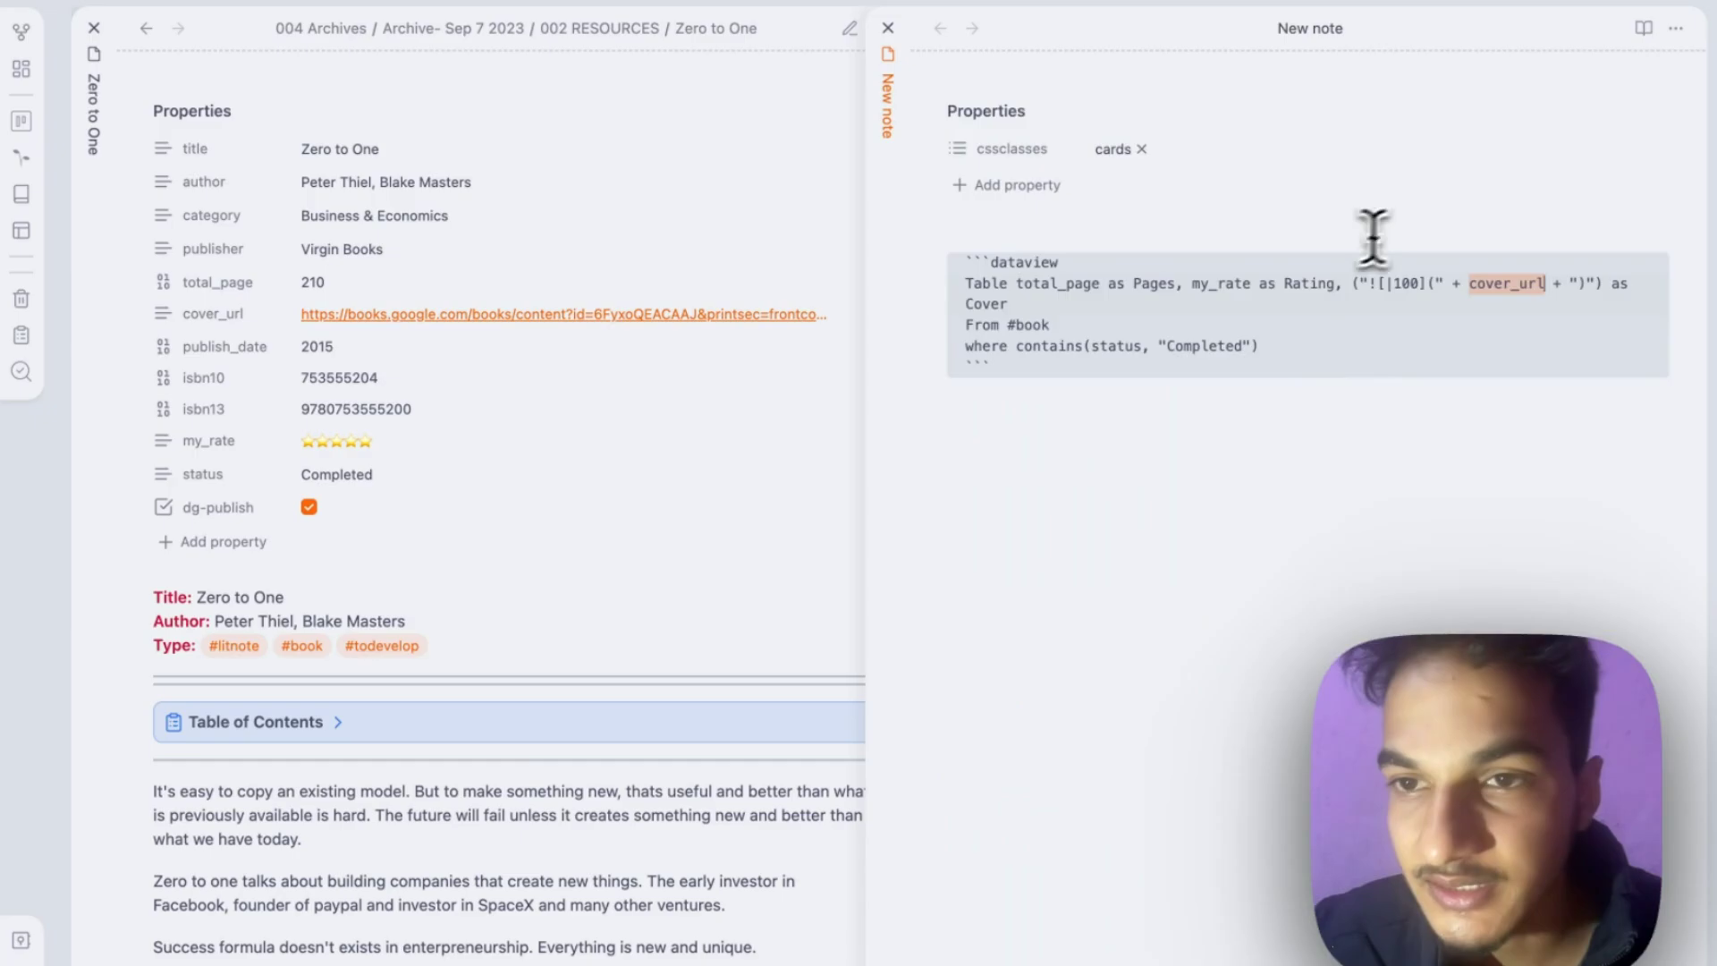
# Step: Move the Cover expression to first position after TABLE and render cover-topped cards
pyautogui.moveTo(1352, 282); pyautogui.dragTo(1626, 286)
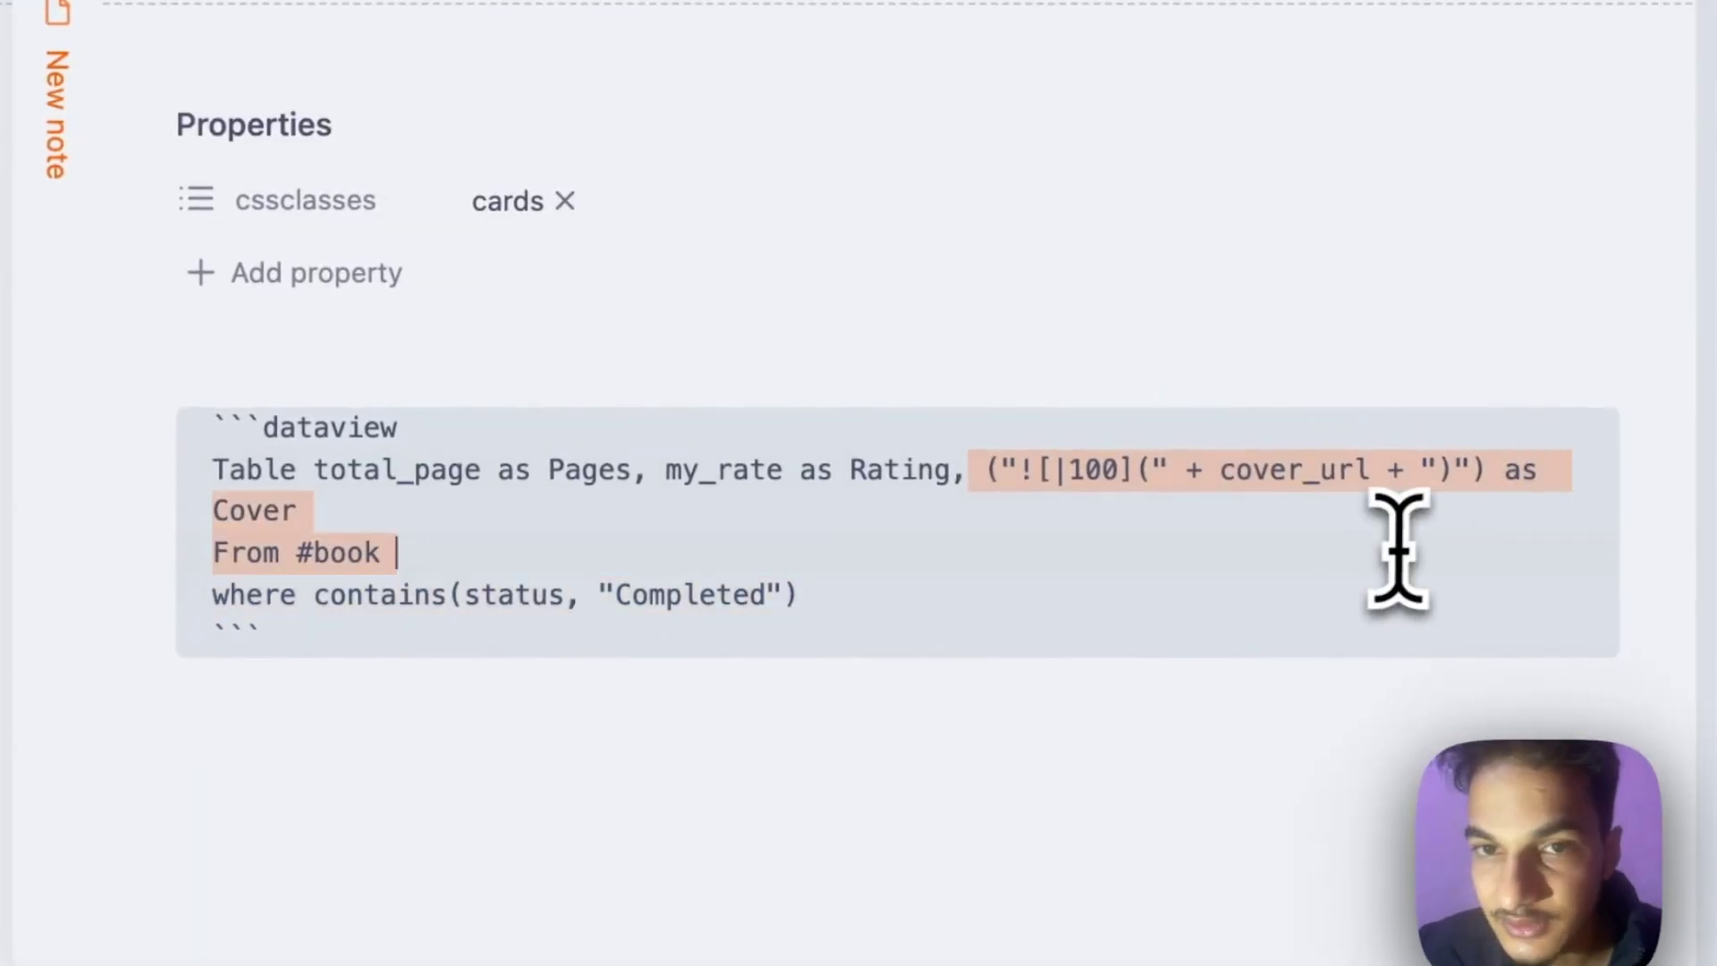
pyautogui.moveTo(1543, 491); pyautogui.dragTo(1434, 530)
pyautogui.hotkey('ctrl', 'x')
pyautogui.click(316, 470)
pyautogui.hotkey('ctrl', 'v')
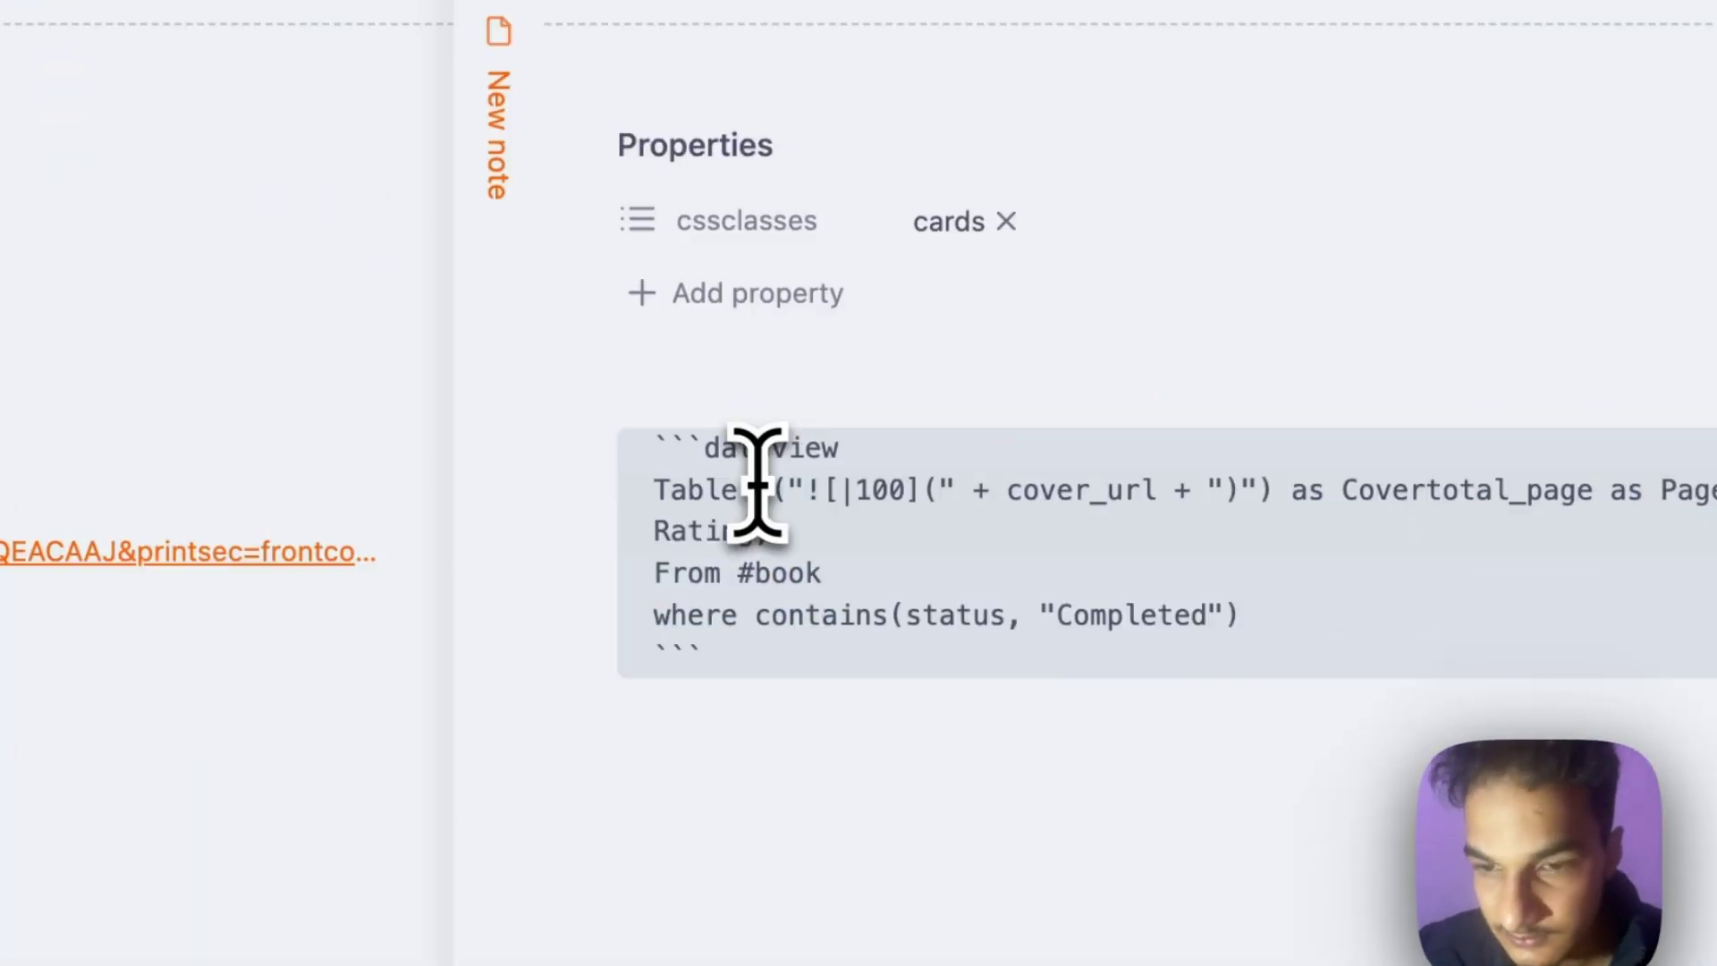
pyautogui.write(',')
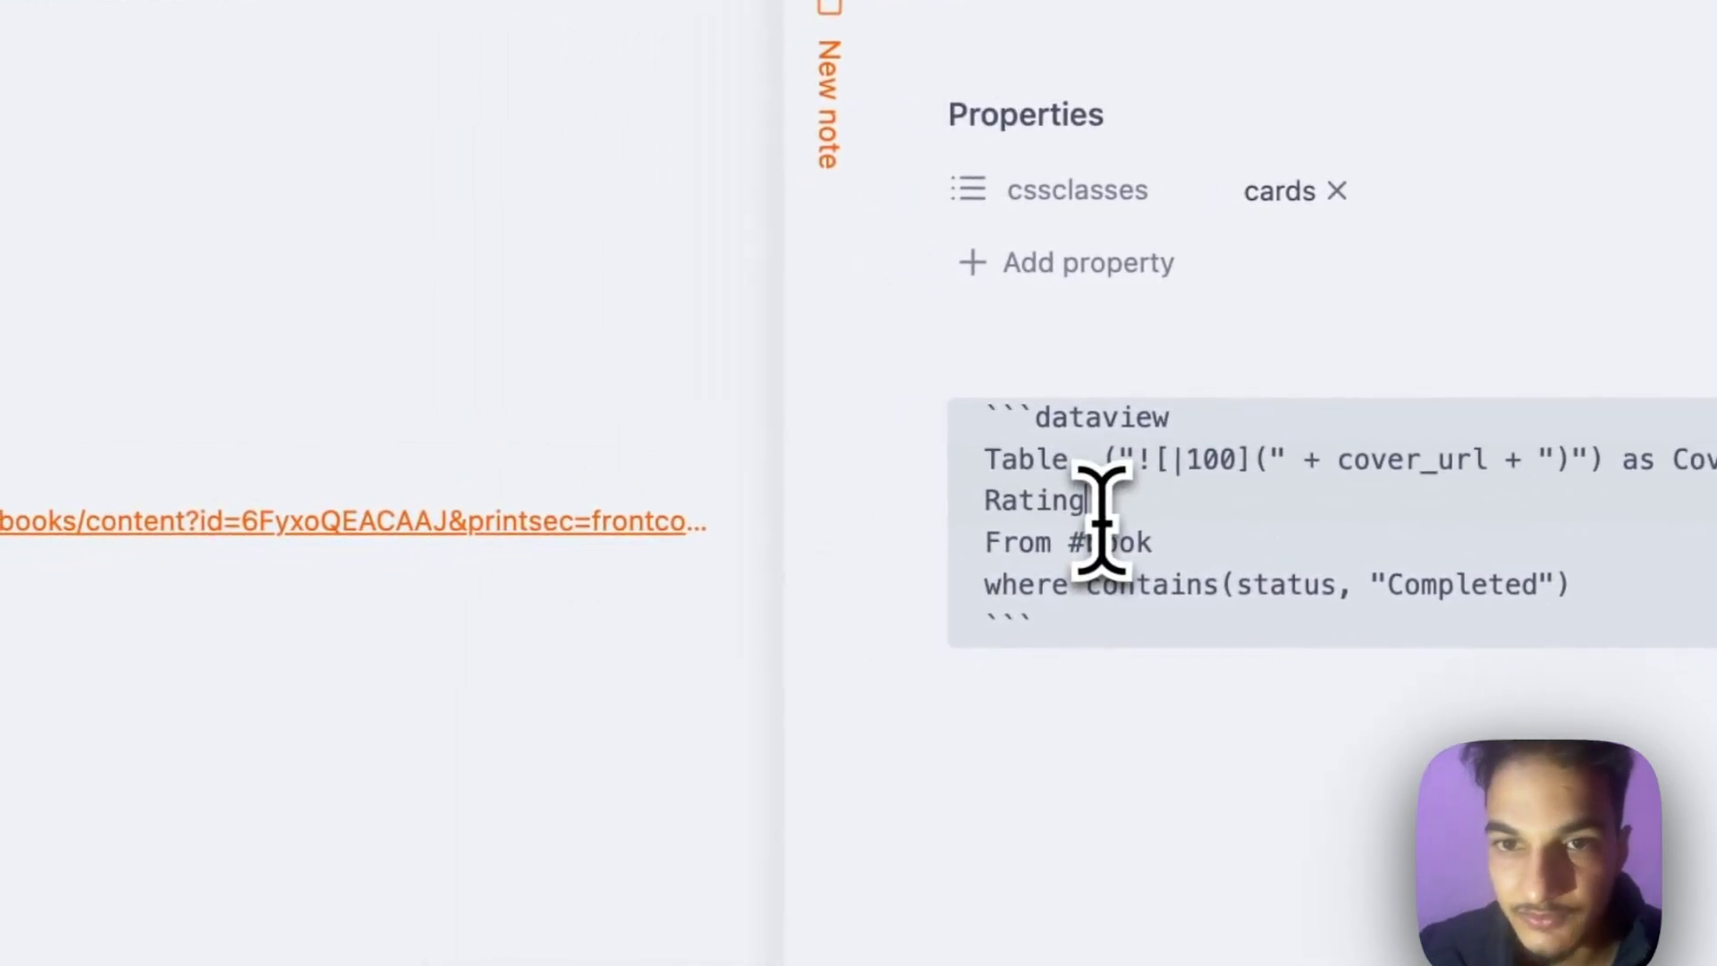
pyautogui.hotkey('ctrl', 'e')
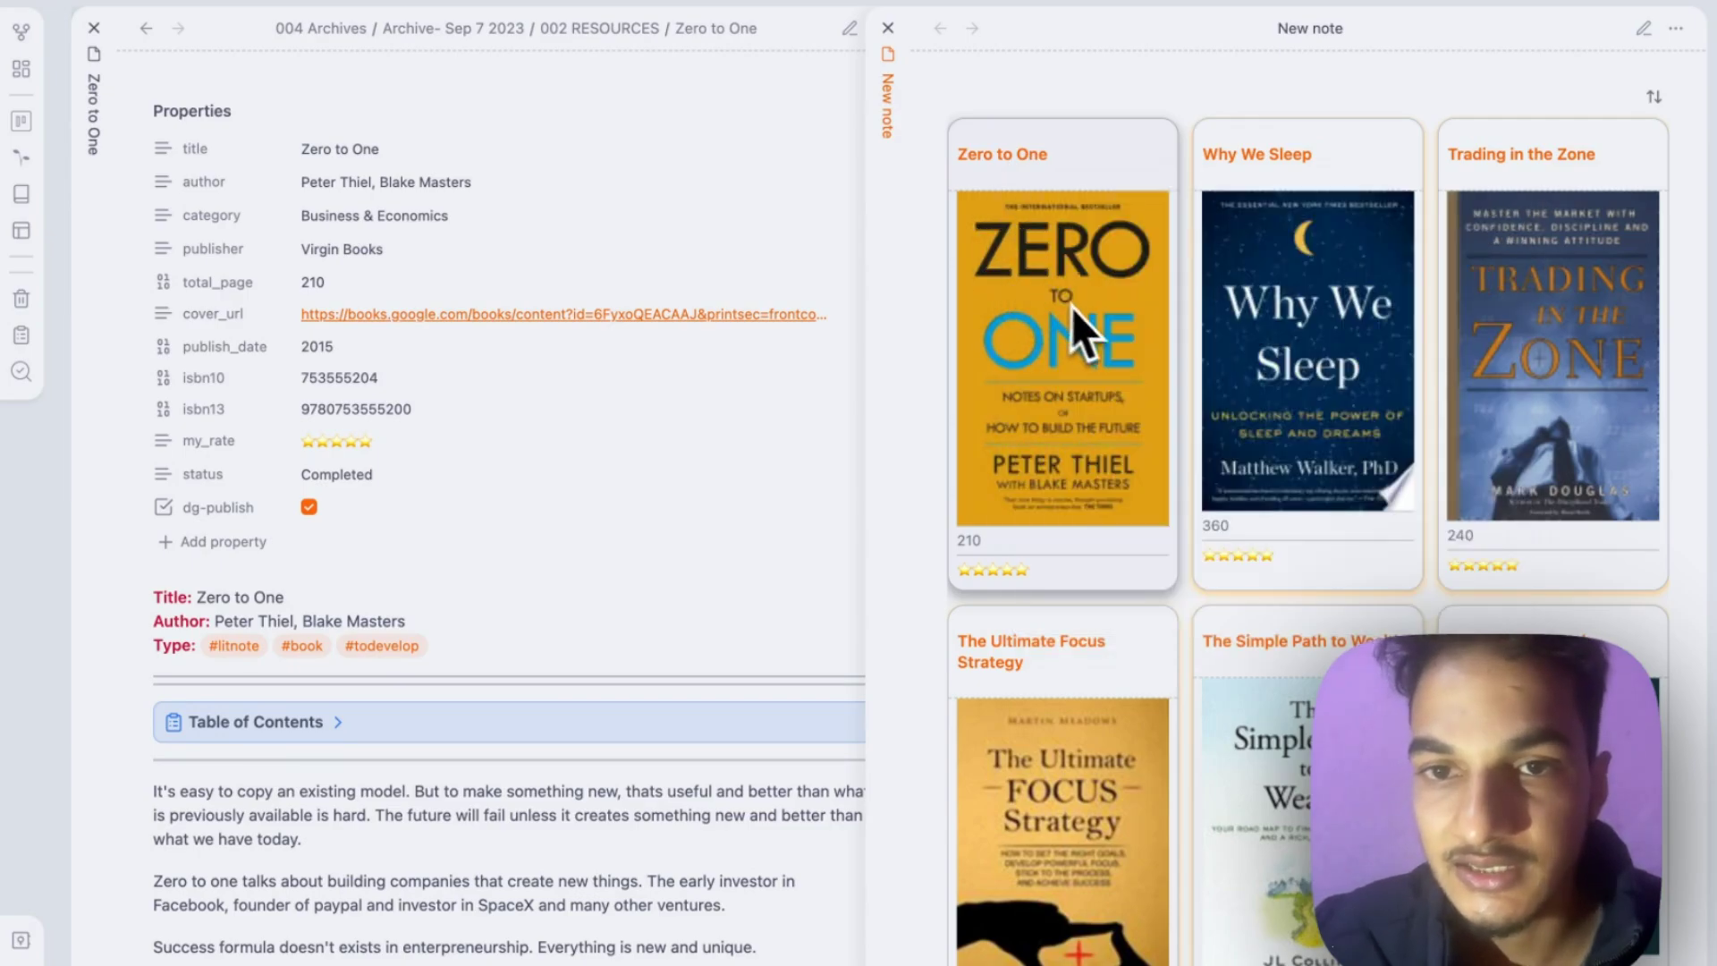
# Step: Add WITHOUT ID after TABLE to drop the file-name title from the cards
pyautogui.hotkey('ctrl', 'e')
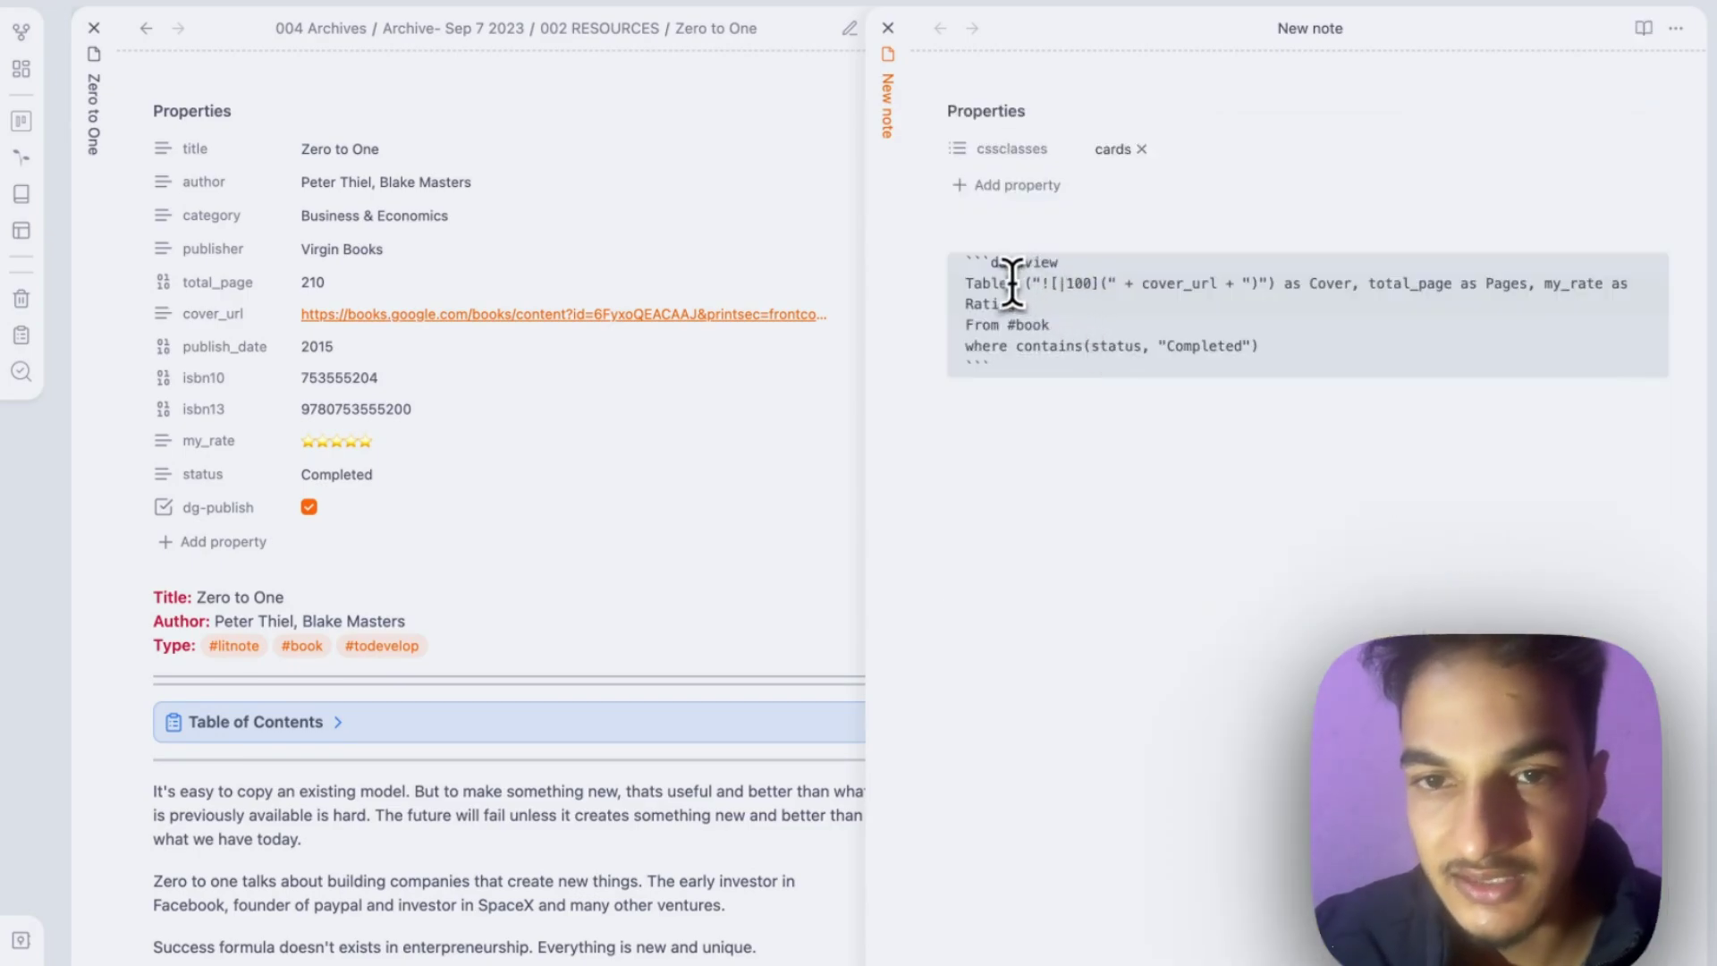
pyautogui.click(1010, 282)
pyautogui.write('without I')
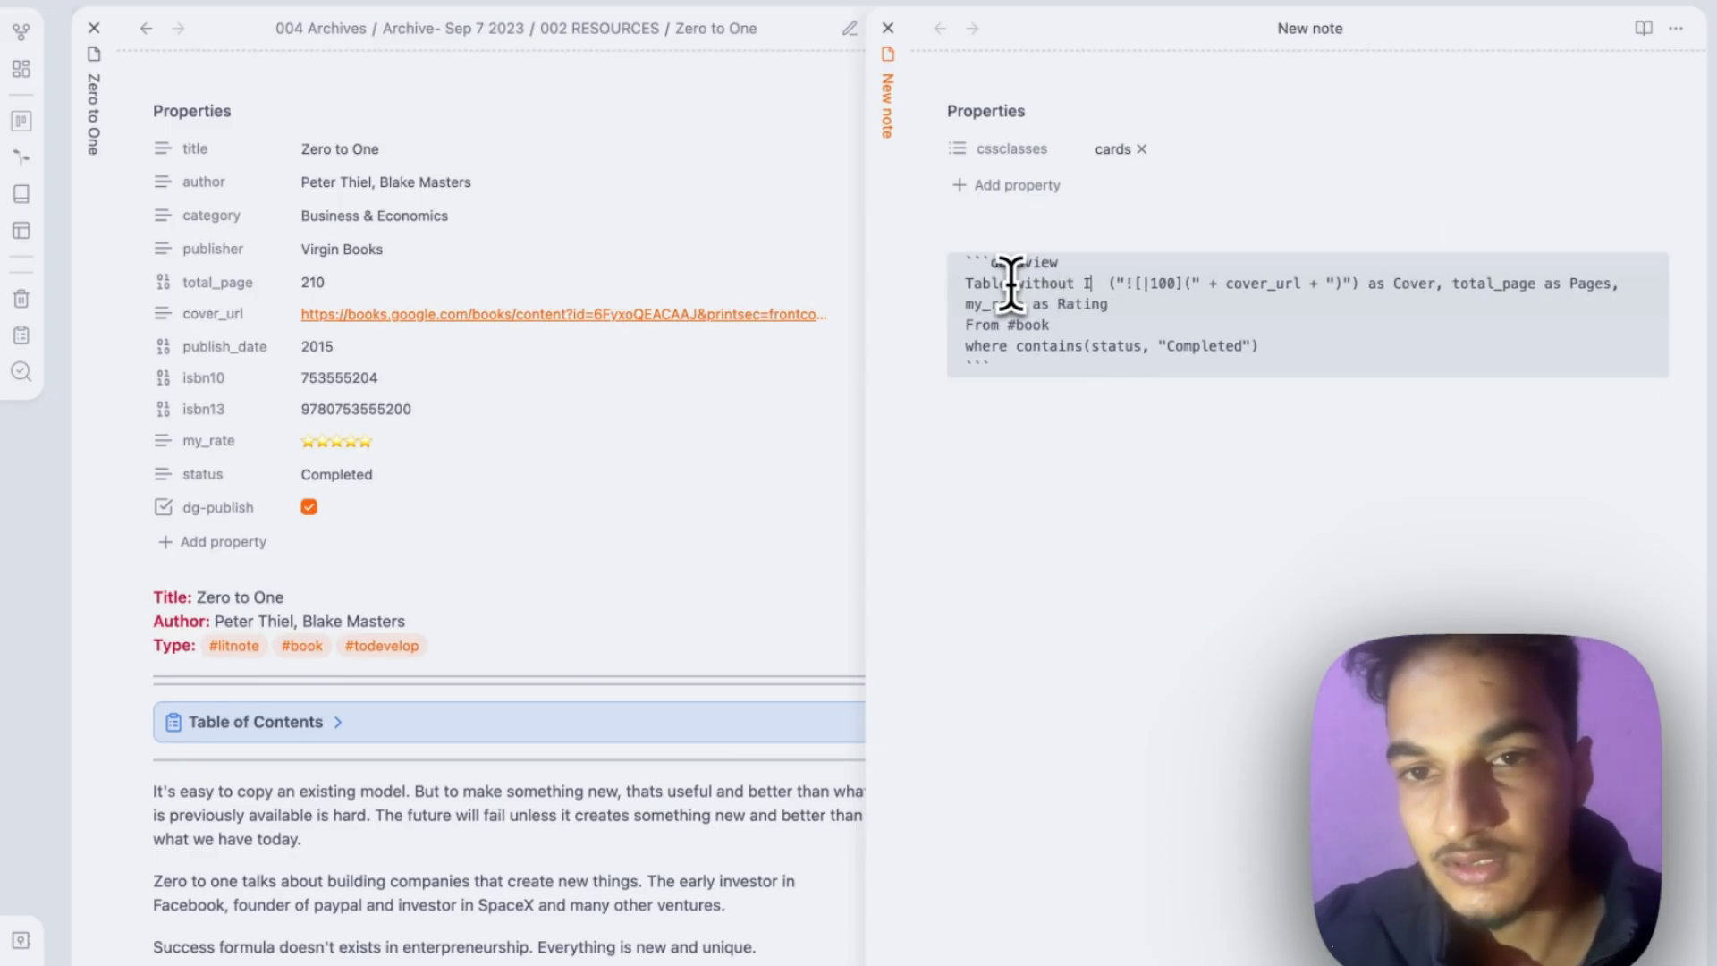
pyautogui.write('D')
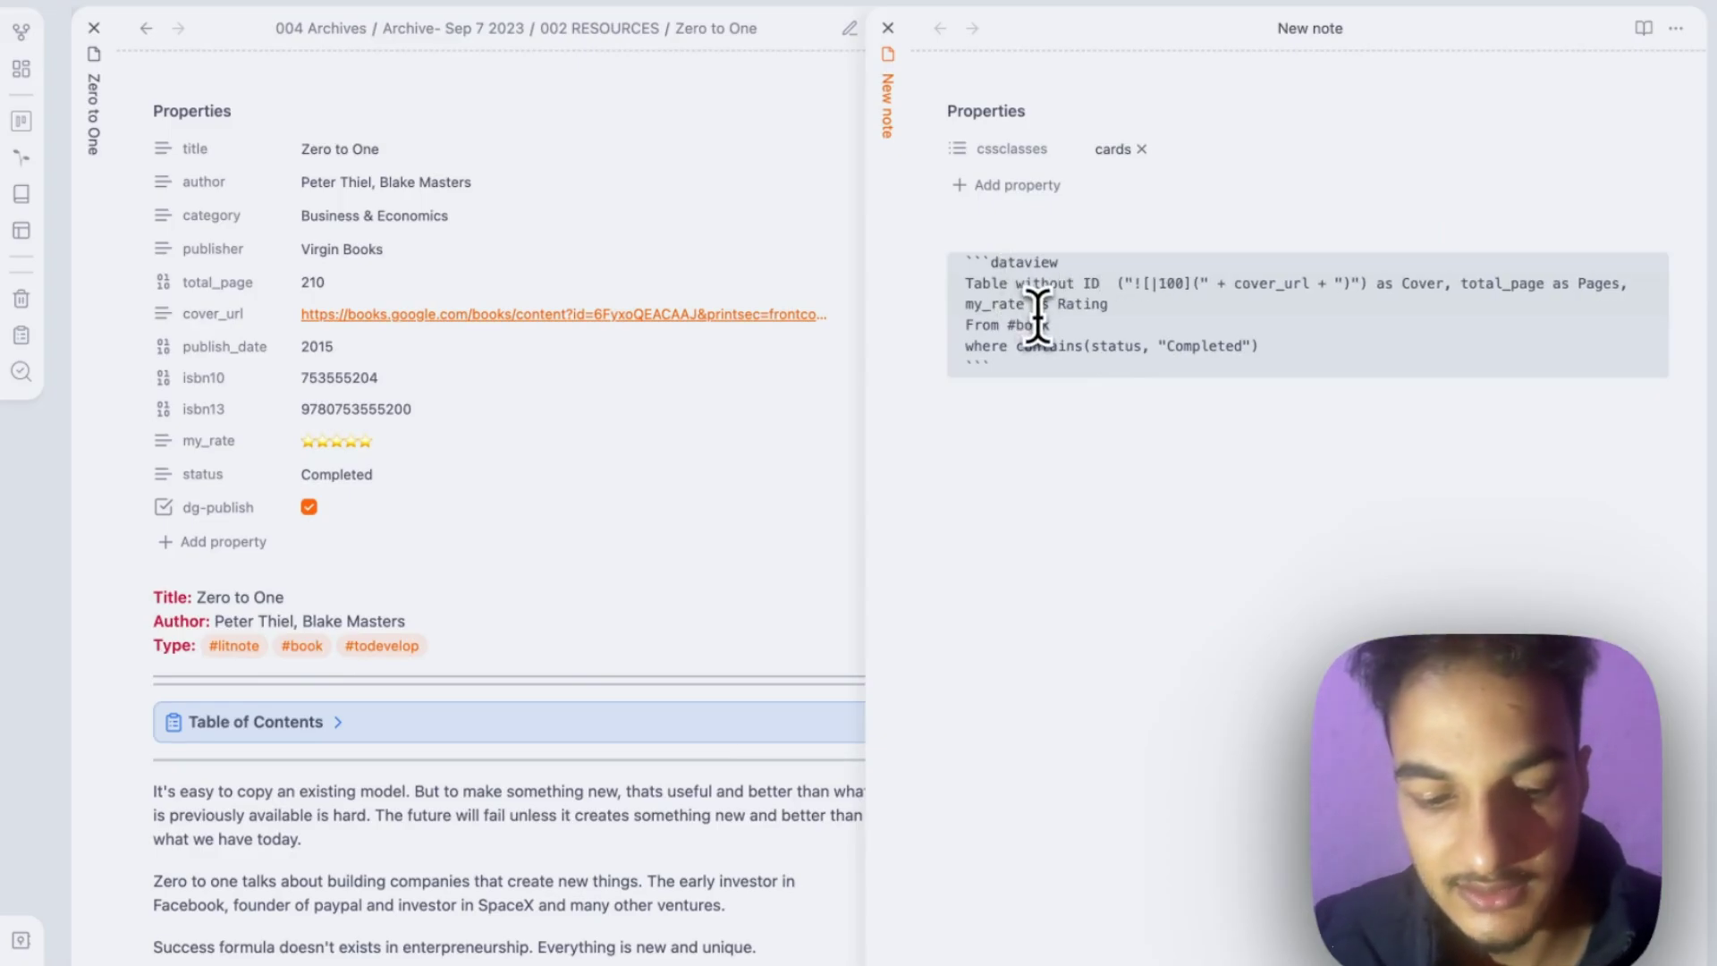
pyautogui.hotkey('ctrl', 'e')
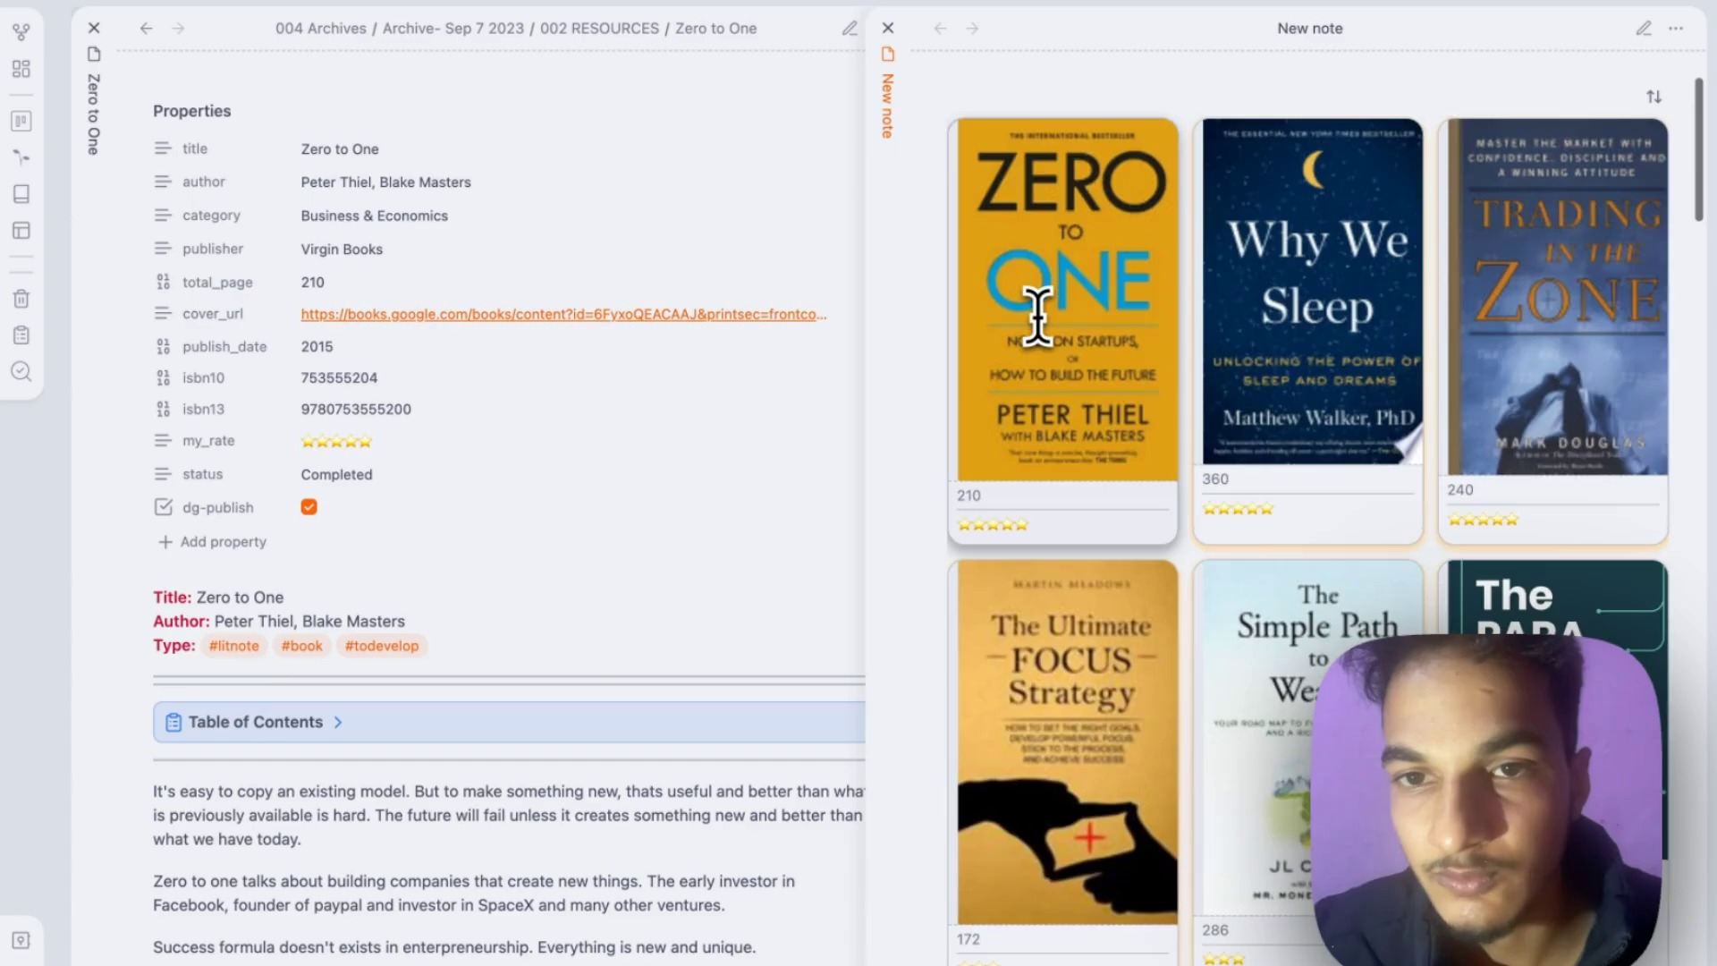
pyautogui.scroll(-1, 1105, 430)
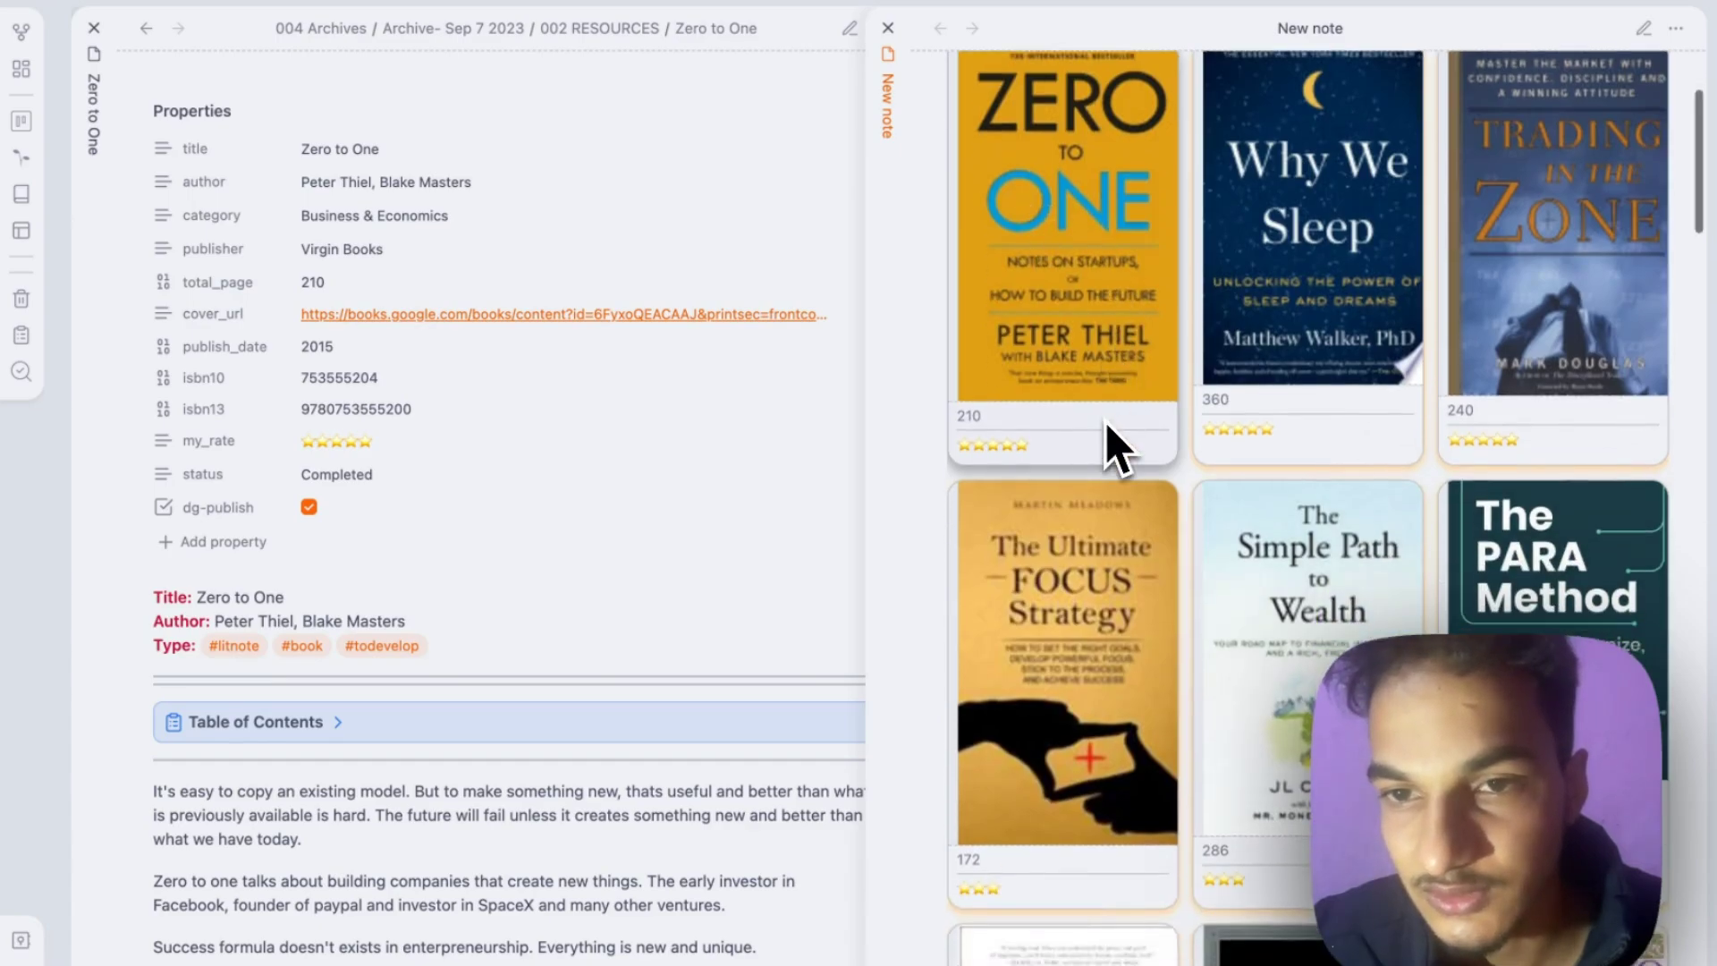
pyautogui.scroll(1, 1112, 218)
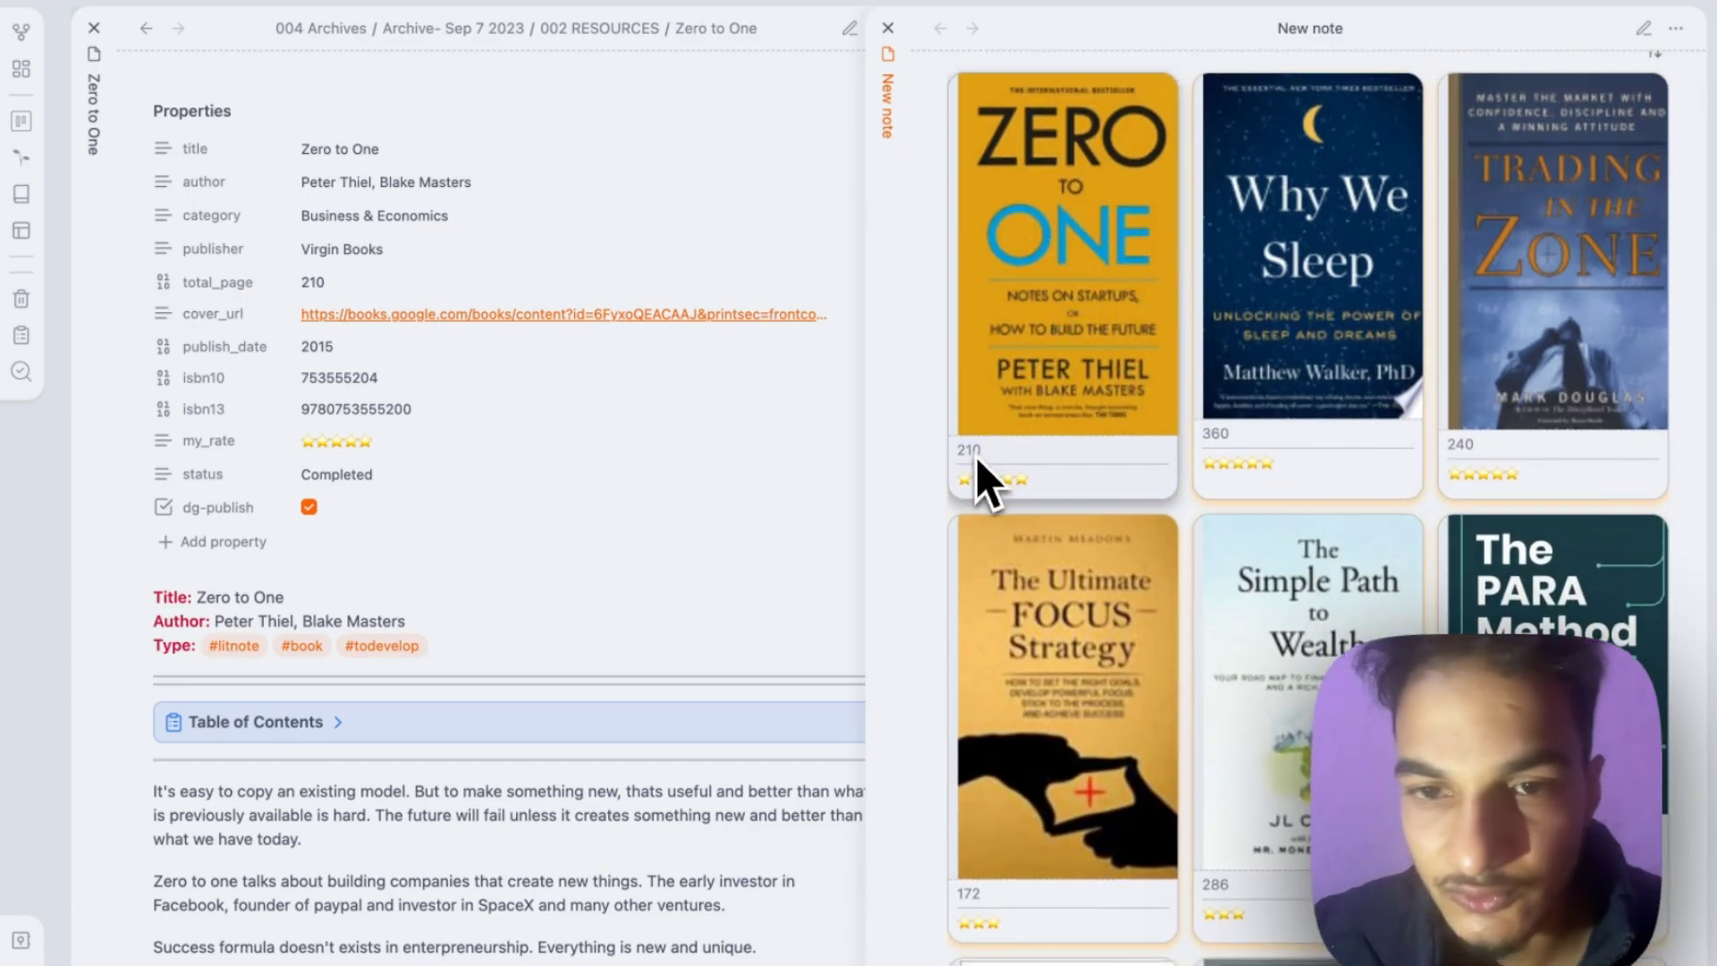
pyautogui.scroll(1, 1031, 480)
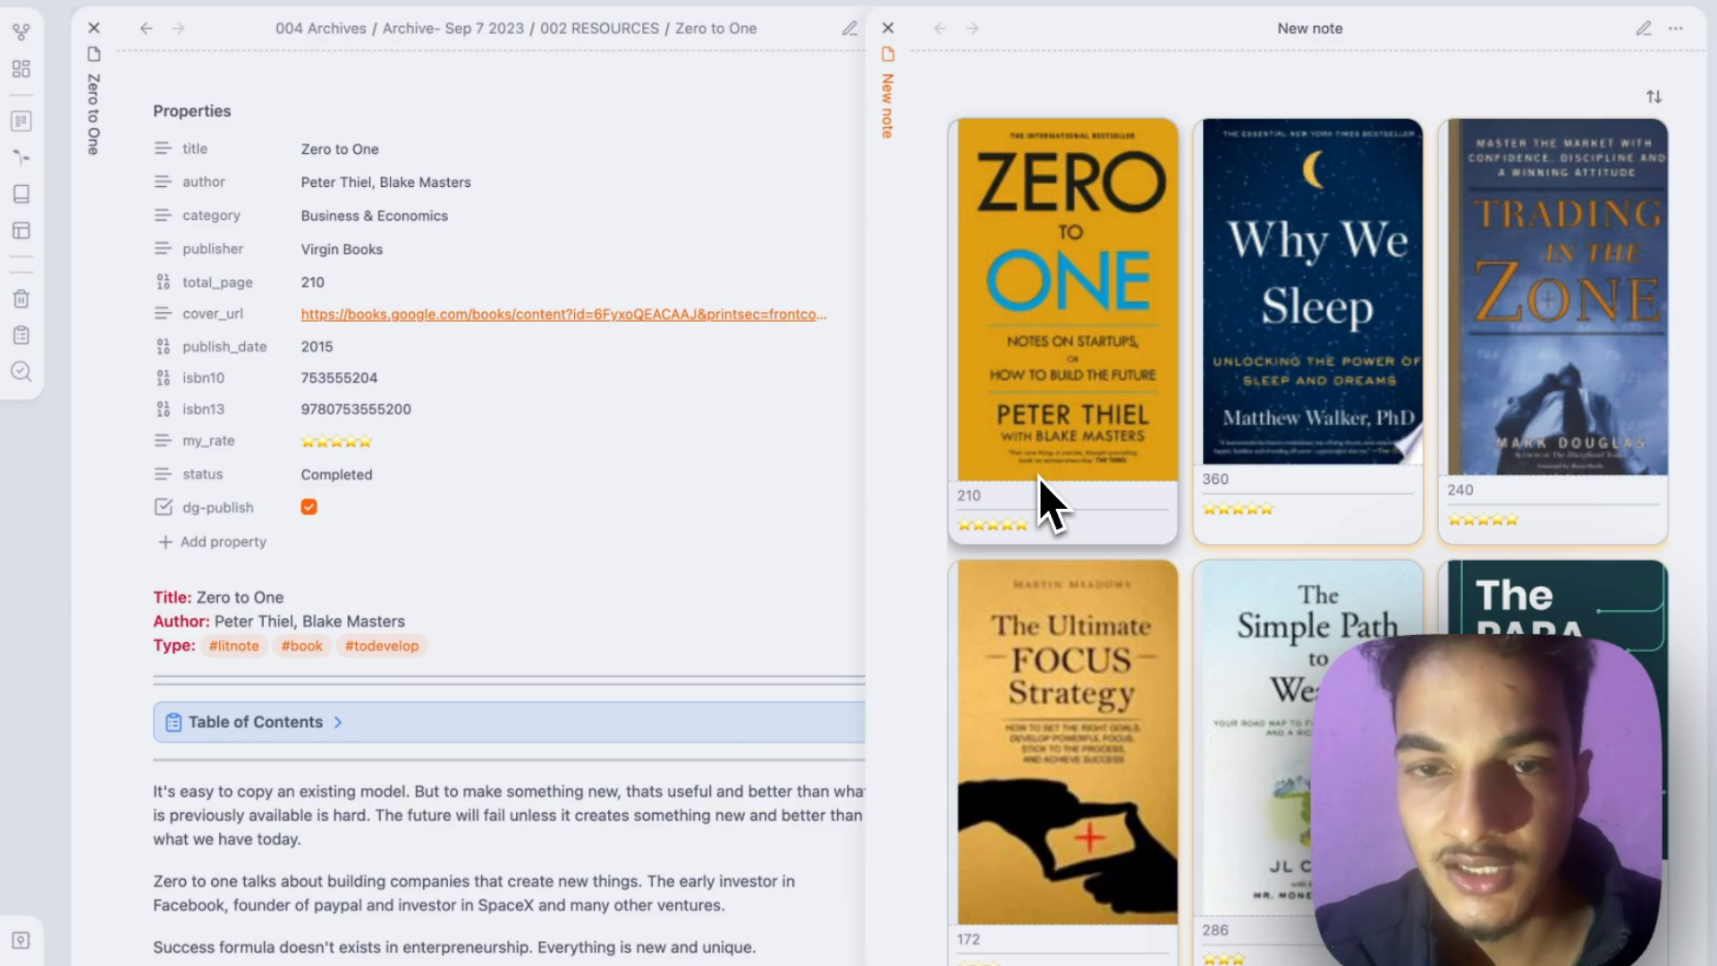
pyautogui.scroll(1, 1016, 351)
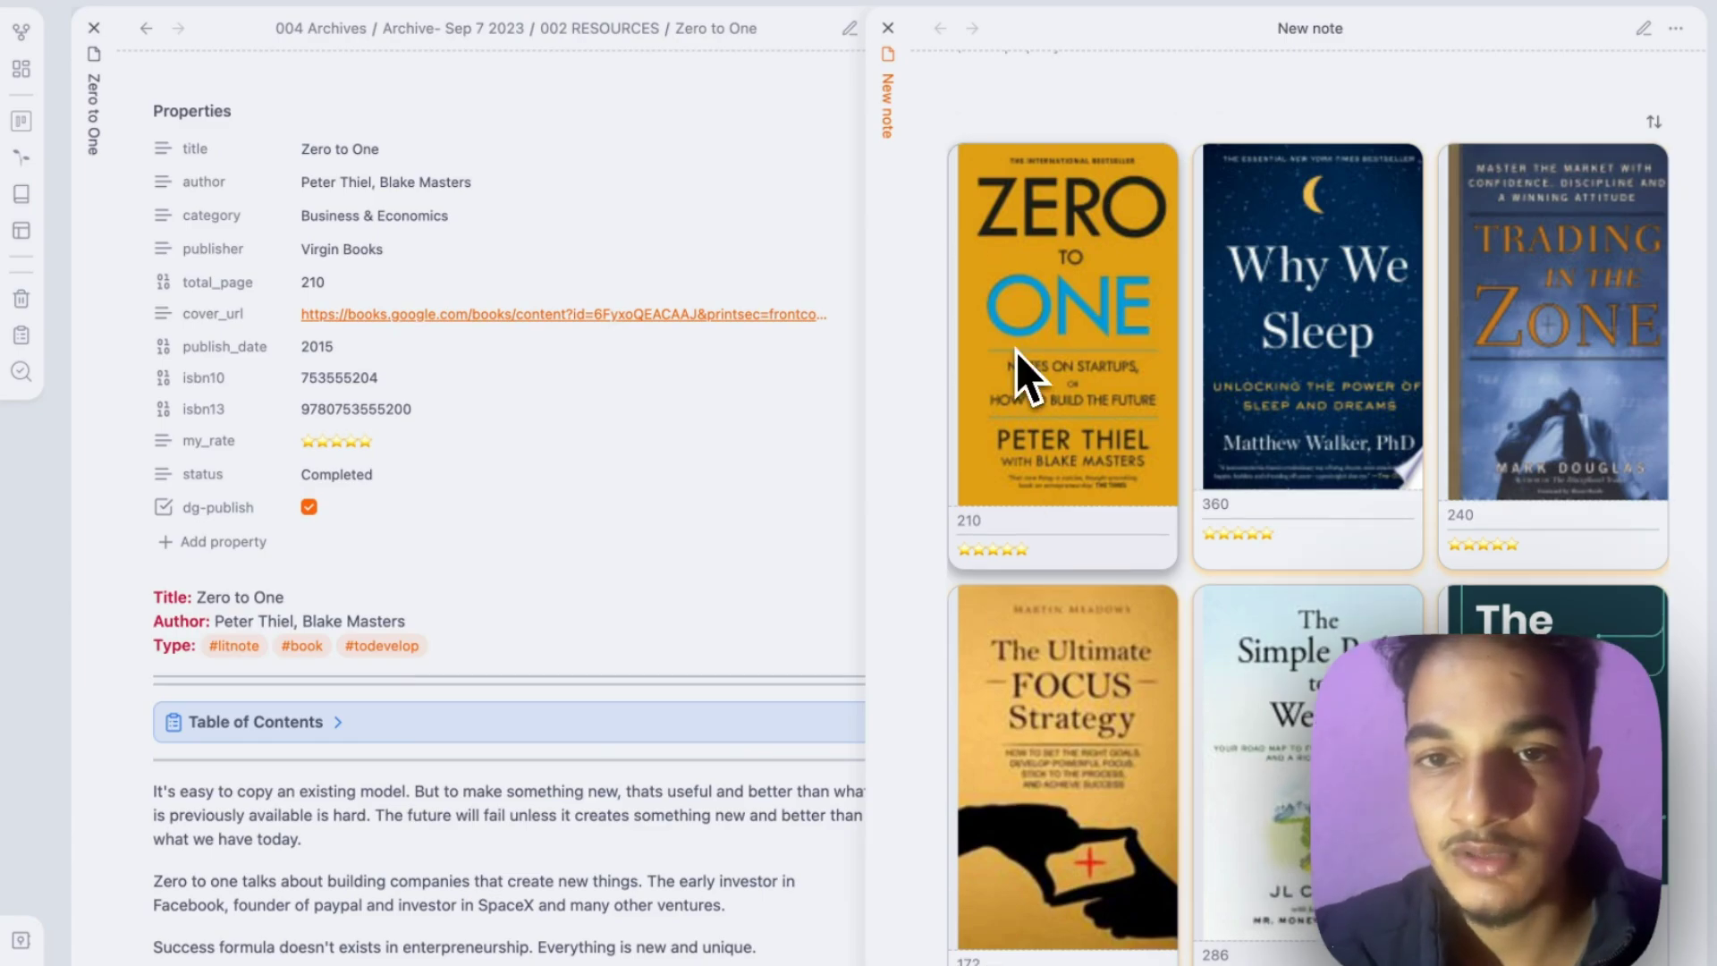